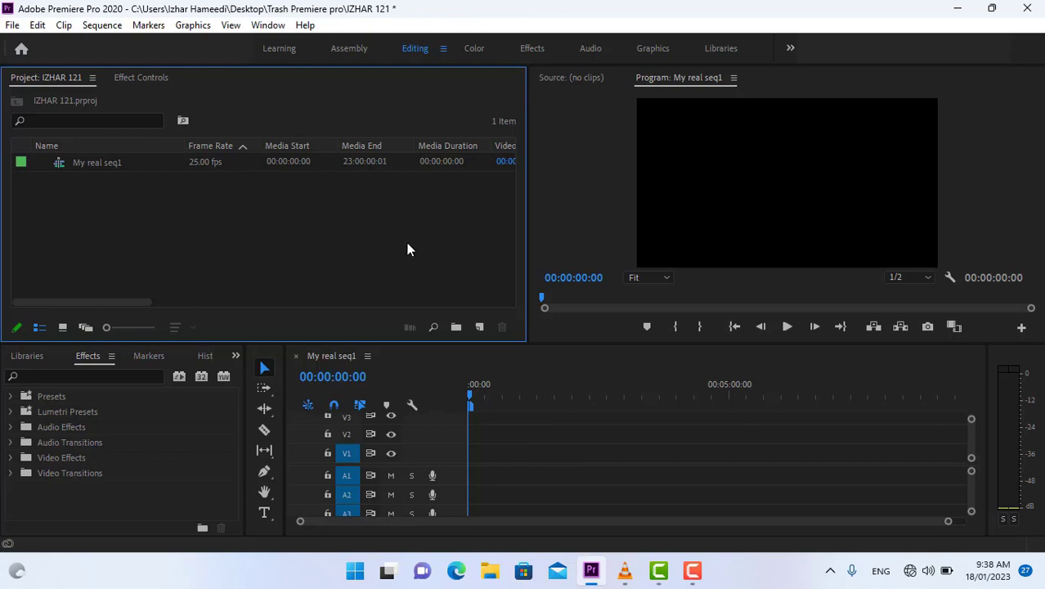
- Import the wwww.mp4 video from the New Youtbe videos folder into the project
{"action": "double_click", "coordinate": [166, 205]}
{"action": "left_click", "coordinate": [270, 286]}
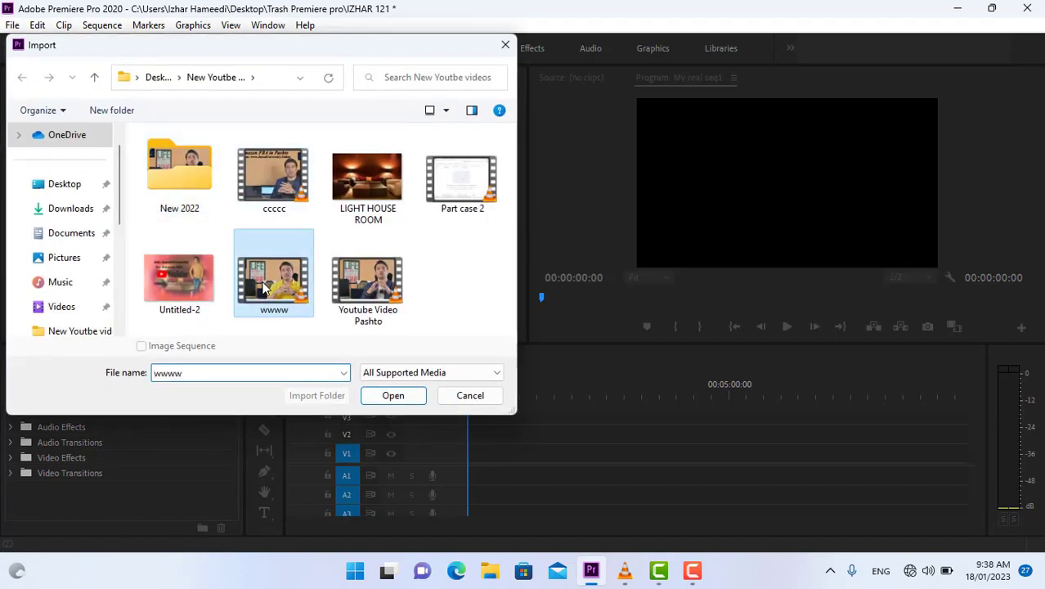
{"action": "left_click", "coordinate": [389, 396]}
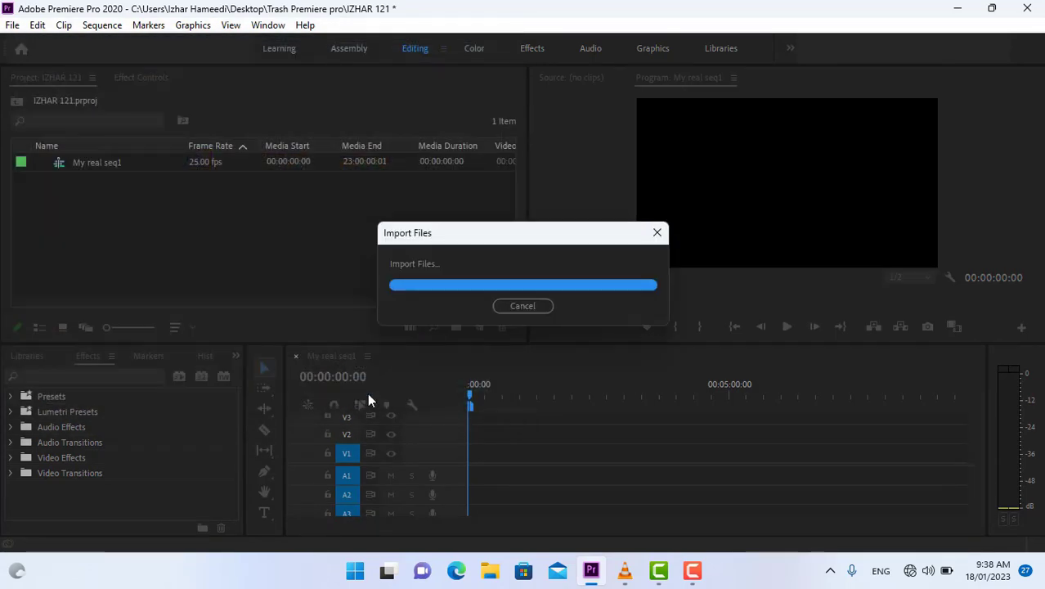
- Place wwww.mp4 on V1 and A1 of My real seq1, starting at about 16 seconds, and scrub over it
{"action": "left_click_drag", "start_coordinate": [107, 164], "coordinate": [488, 470]}
{"action": "left_click", "coordinate": [624, 316]}
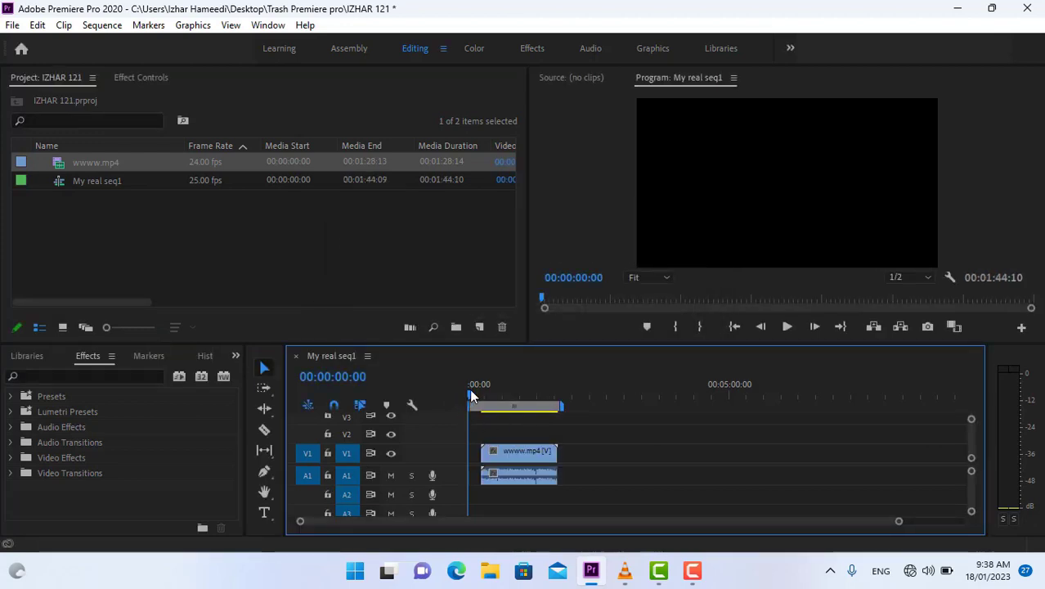
{"action": "mouse_move", "coordinate": [469, 389]}
{"action": "left_mouse_down"}
{"action": "mouse_move", "coordinate": [497, 393]}
{"action": "mouse_move", "coordinate": [466, 387]}
{"action": "left_mouse_up"}
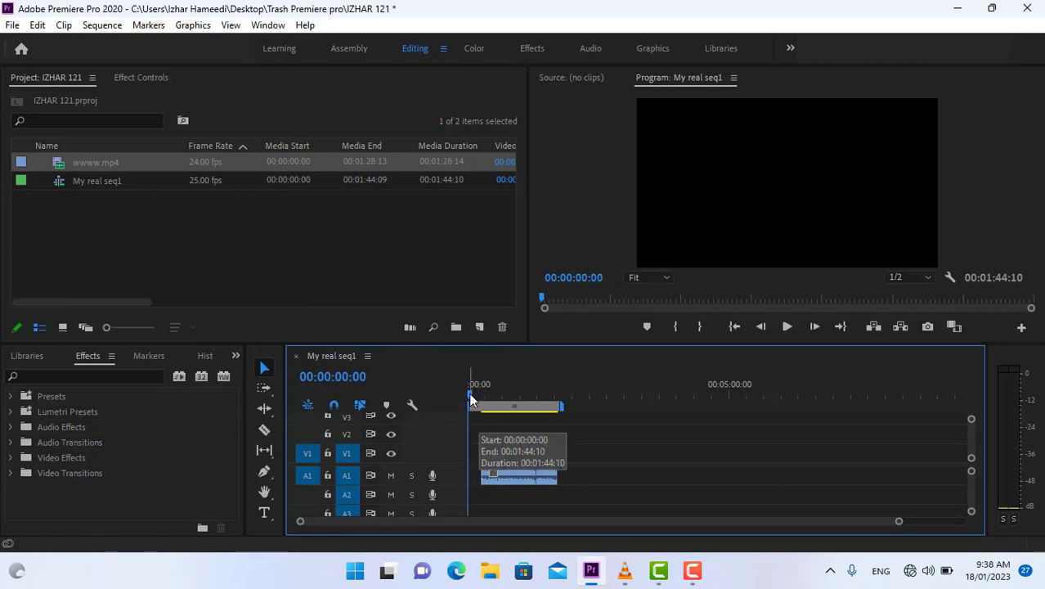
{"action": "left_click_drag", "start_coordinate": [471, 394], "coordinate": [493, 396]}
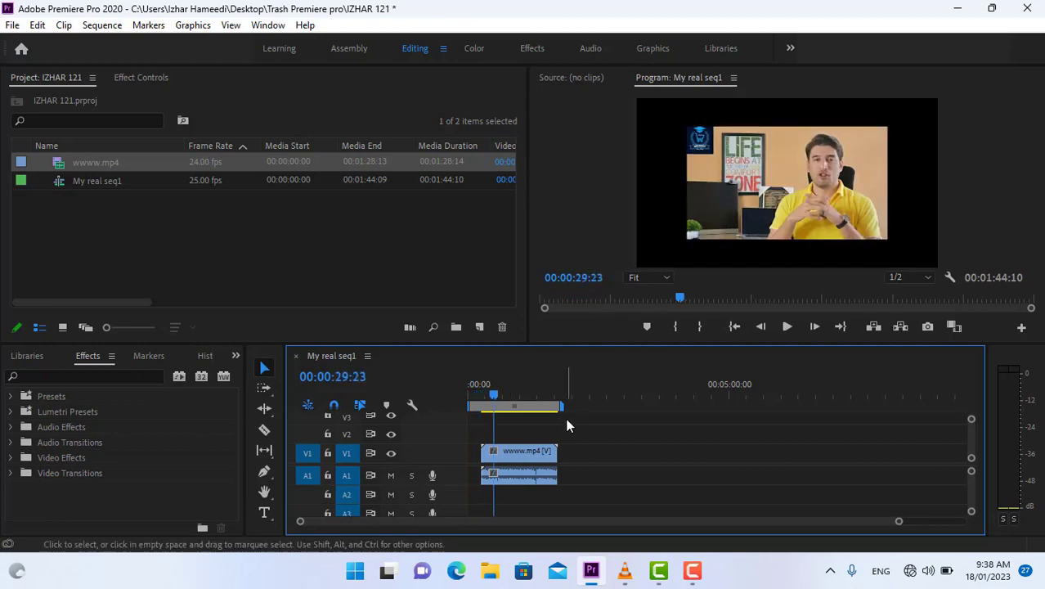
{"action": "left_click", "coordinate": [477, 397]}
{"action": "mouse_move", "coordinate": [478, 398]}
{"action": "left_mouse_down"}
{"action": "mouse_move", "coordinate": [471, 389]}
{"action": "mouse_move", "coordinate": [476, 396]}
{"action": "left_mouse_up"}
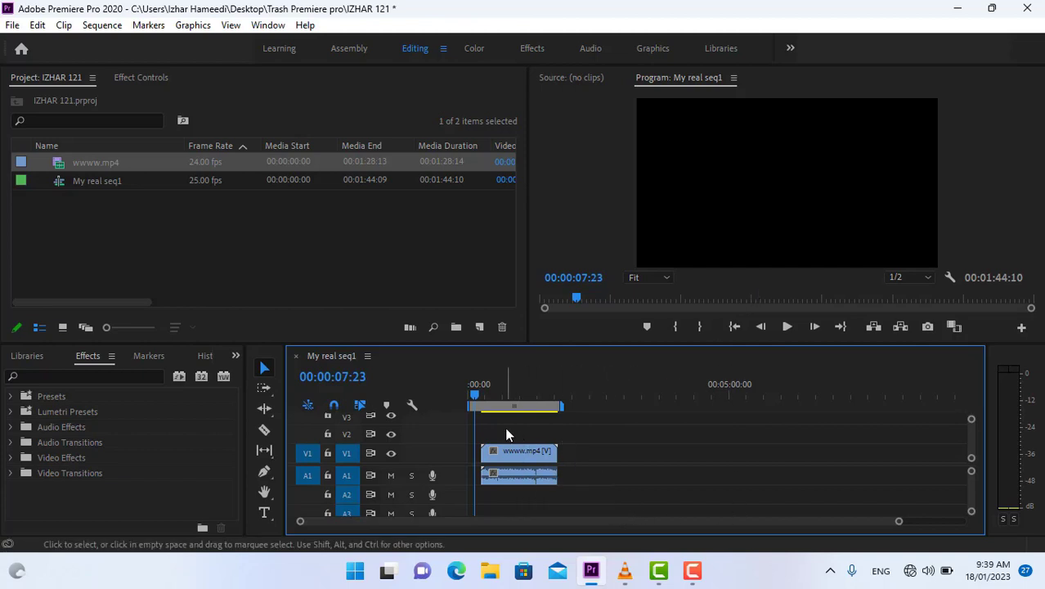
- Delete the wwww.mp4 clip from the timeline and return the playhead to the sequence start
{"action": "left_click", "coordinate": [517, 454]}
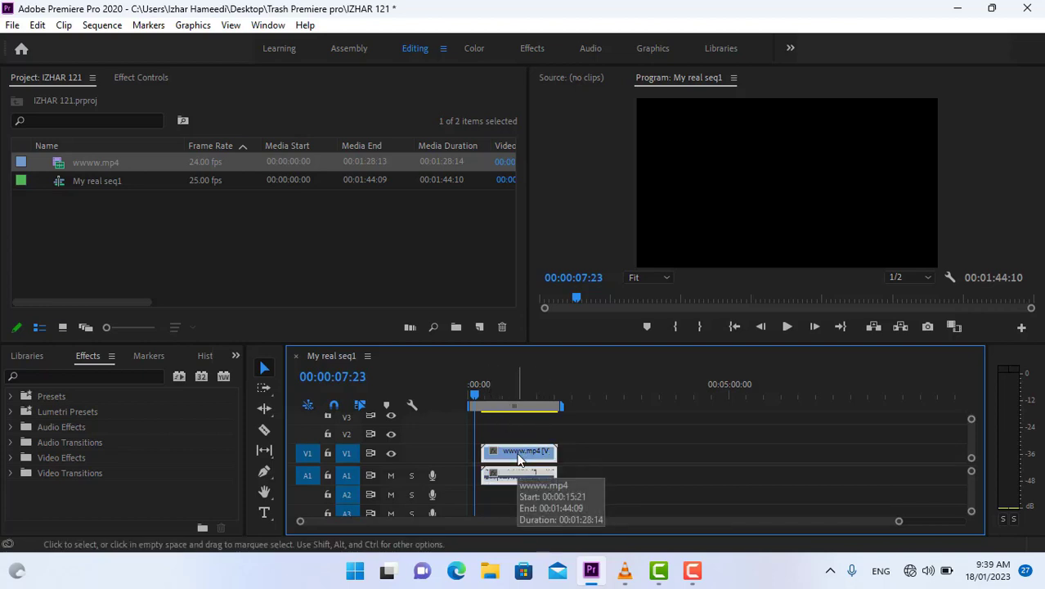
{"action": "key", "text": "Delete"}
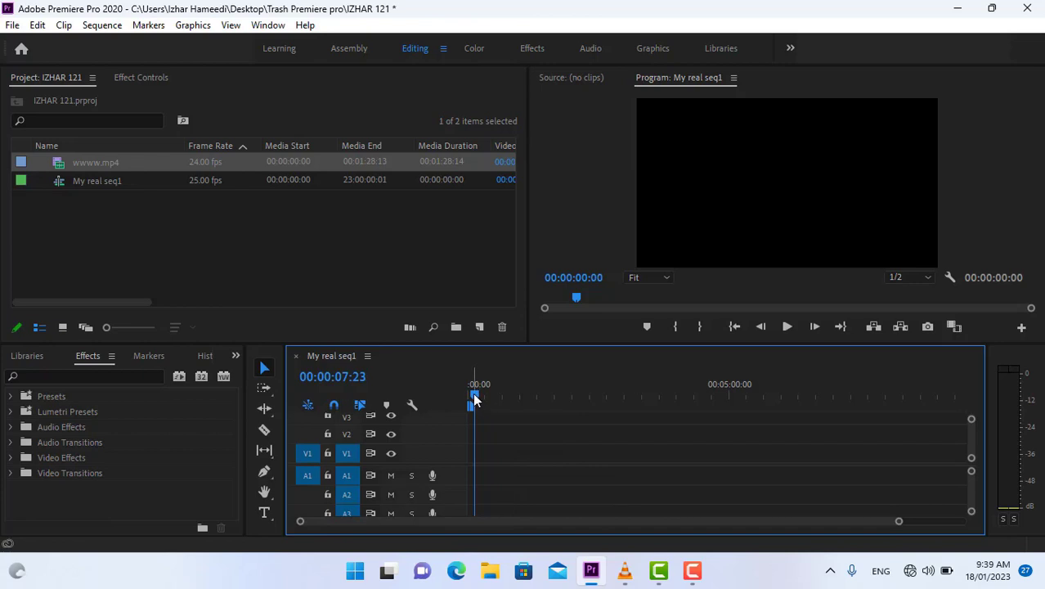
{"action": "left_click_drag", "start_coordinate": [473, 399], "coordinate": [461, 400]}
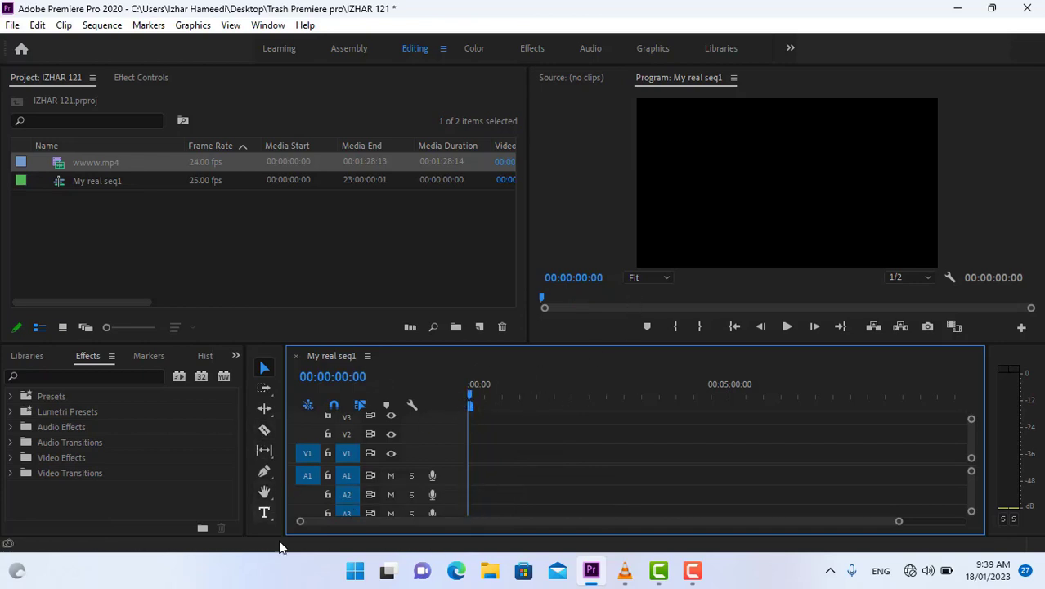
- Add the text "Welcome to JawadUinversity" to the frame with the Type tool and move it just below the middle
{"action": "left_click", "coordinate": [264, 513]}
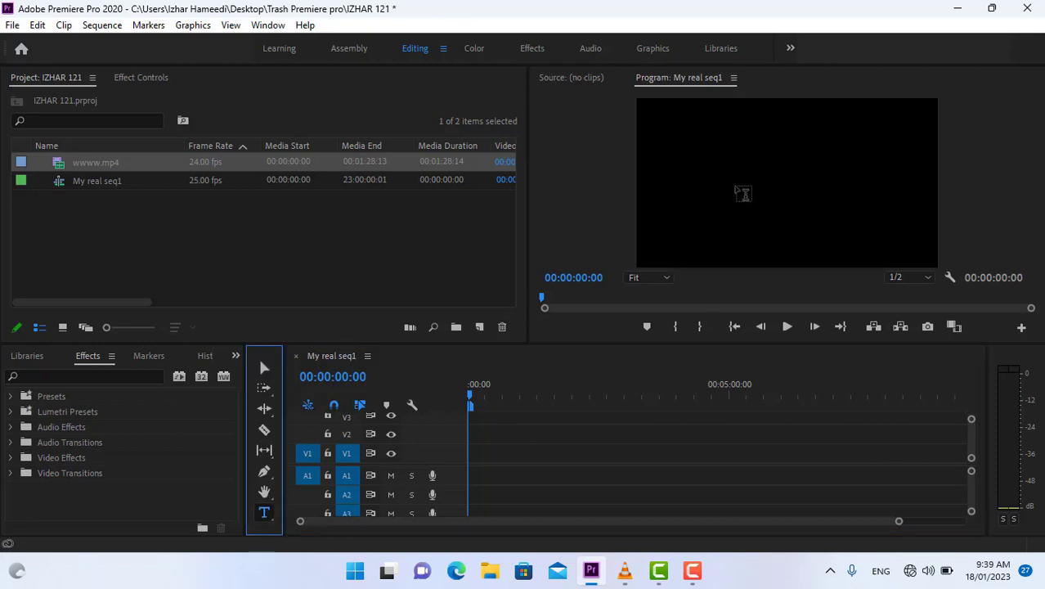
{"action": "left_click", "coordinate": [751, 163]}
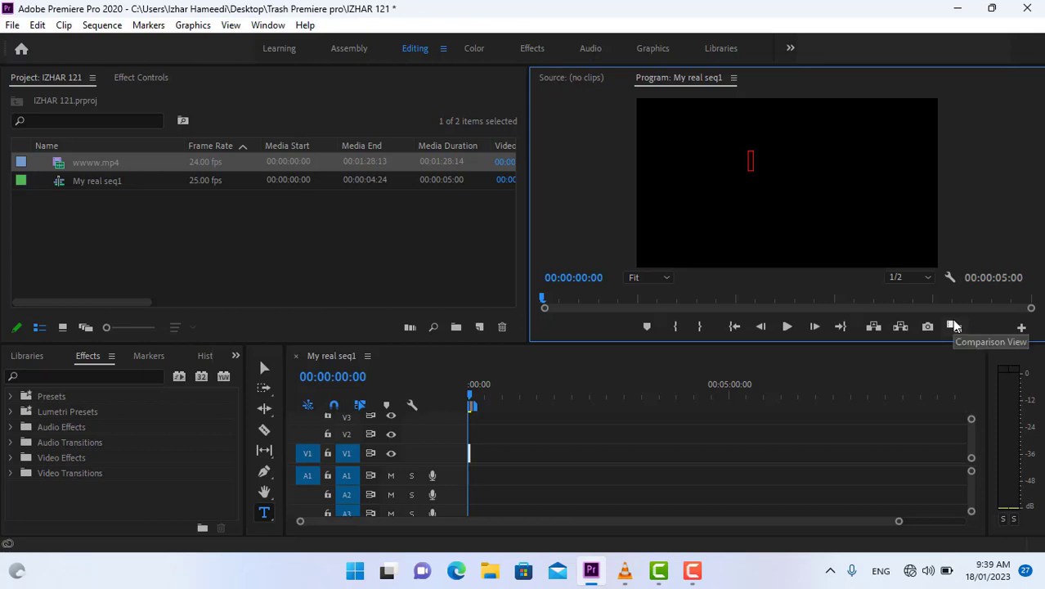
{"action": "type", "text": "Welcome t"}
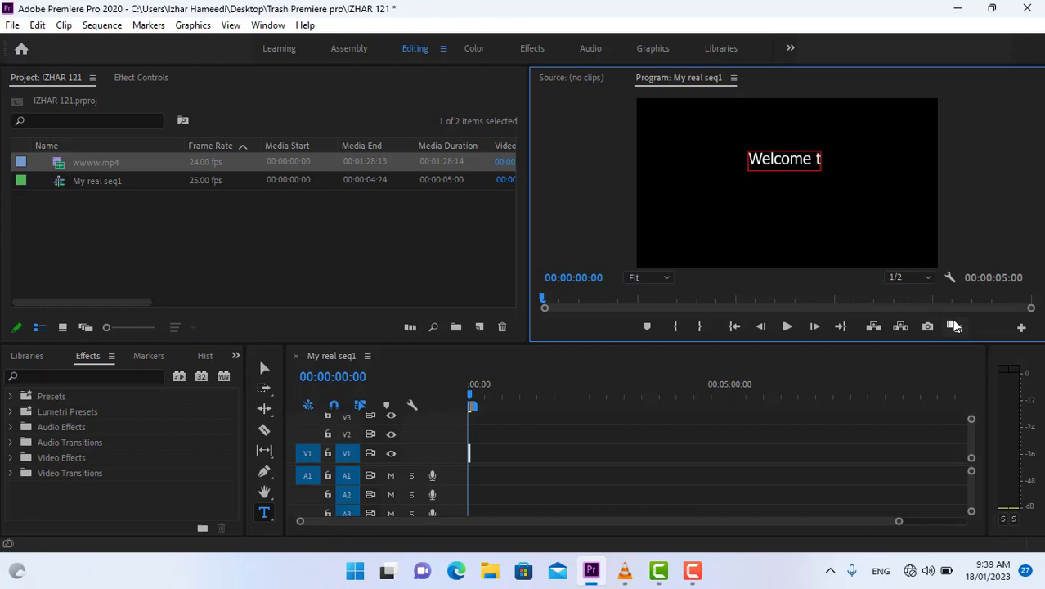
{"action": "type", "text": "o Jawad"}
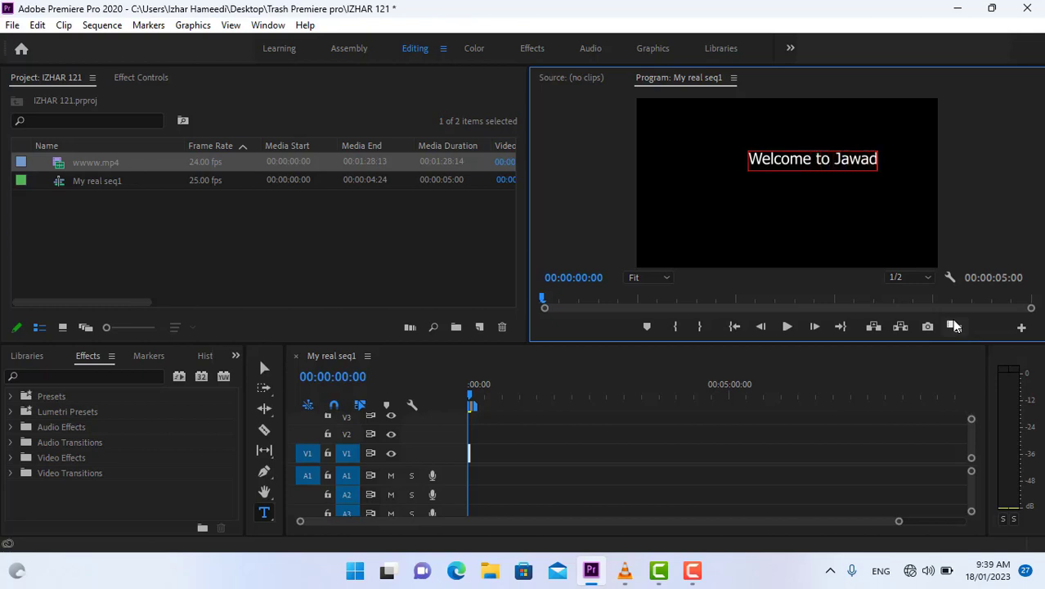
{"action": "type", "text": " u"}
{"action": "key", "text": "BackSpace"}
{"action": "type", "text": "U"}
{"action": "key", "text": "BackSpace"}
{"action": "key", "text": "BackSpace"}
{"action": "type", "text": "u"}
{"action": "key", "text": "BackSpace"}
{"action": "type", "text": "KU"}
{"action": "key", "text": "BackSpace"}
{"action": "key", "text": "BackSpace"}
{"action": "type", "text": "Uinversit"}
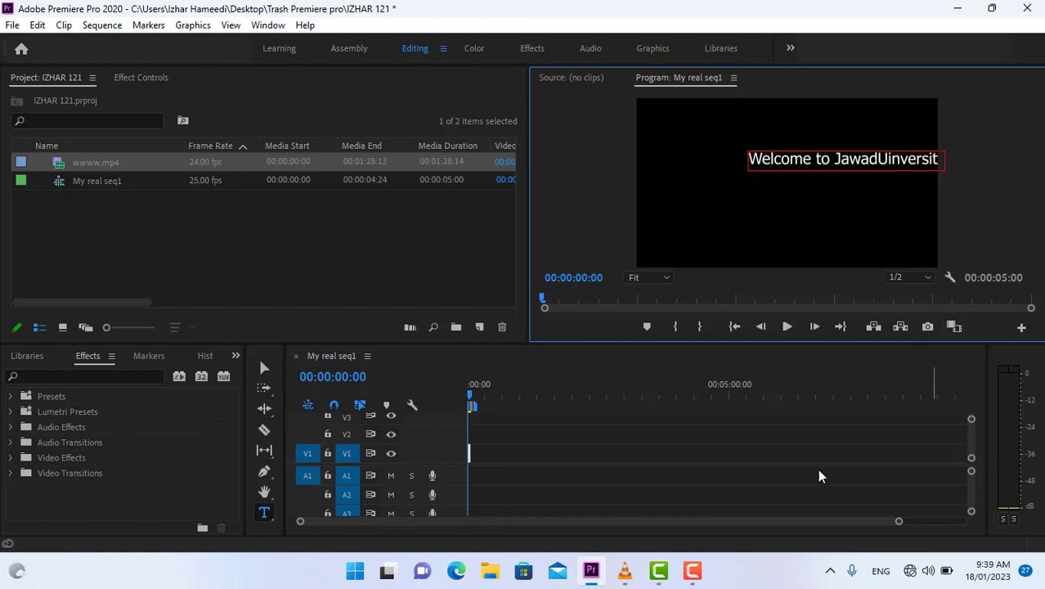
{"action": "left_click", "coordinate": [264, 369]}
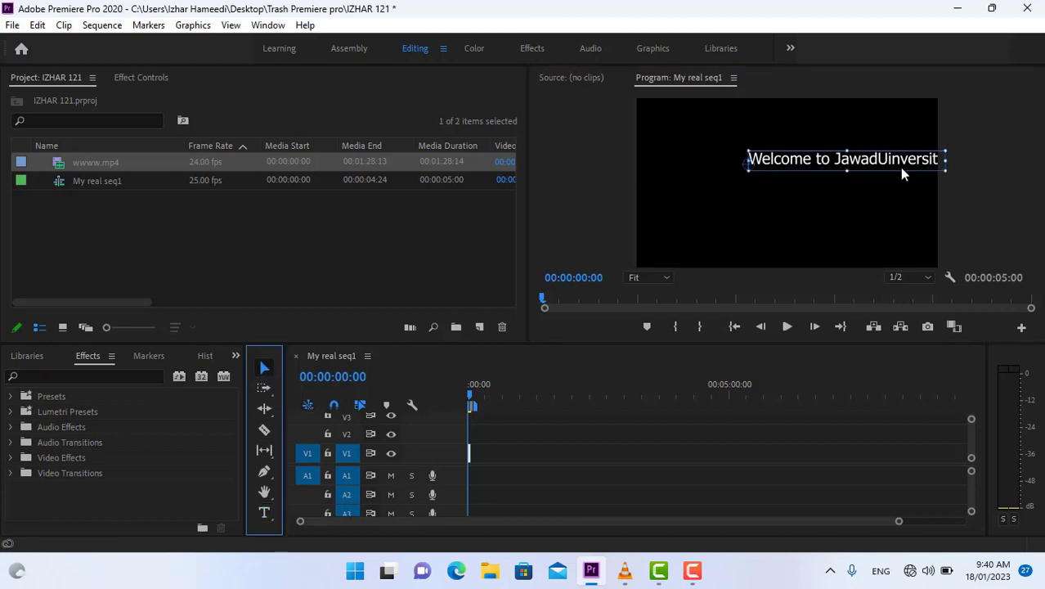
{"action": "left_click_drag", "start_coordinate": [902, 168], "coordinate": [834, 203]}
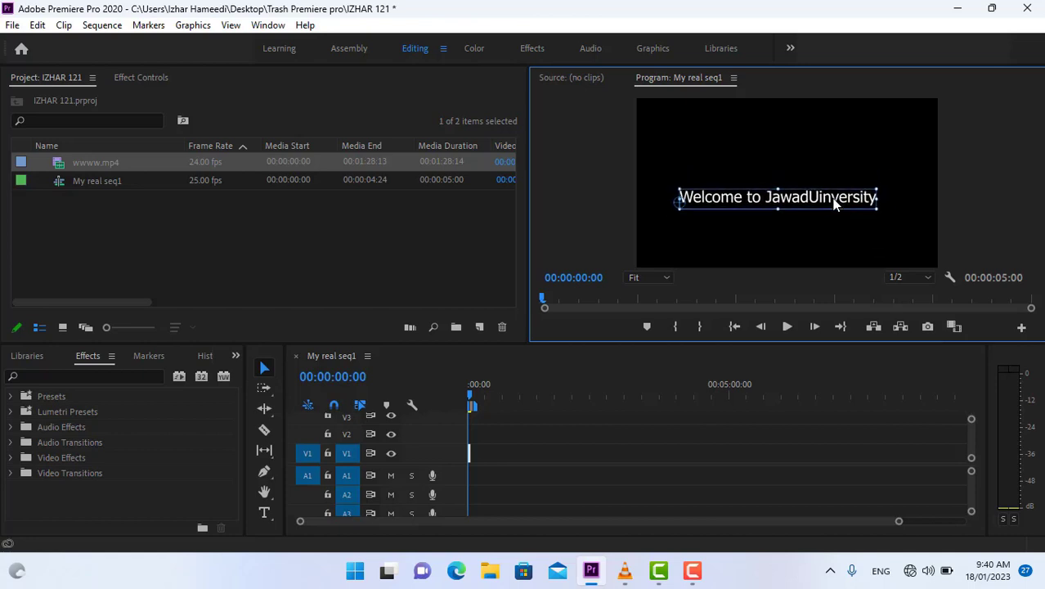
- Switch to the Graphics workspace, lengthen the title clip on V1 to about 1 minute 24 seconds, and select its text at about 24 seconds
{"action": "left_click", "coordinate": [655, 50]}
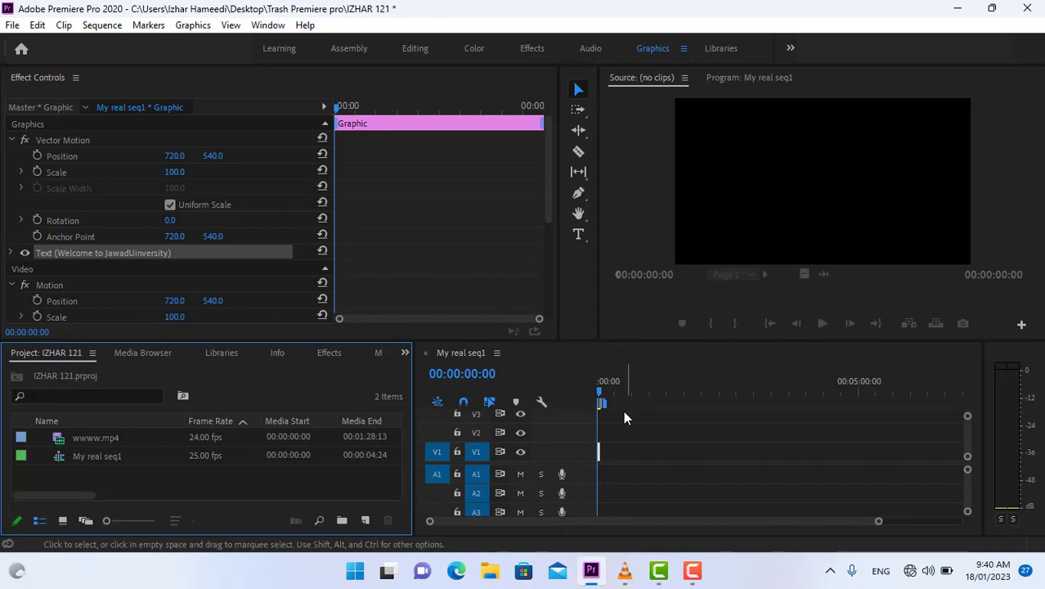
{"action": "left_click_drag", "start_coordinate": [602, 449], "coordinate": [669, 450]}
{"action": "left_click_drag", "start_coordinate": [606, 396], "coordinate": [620, 396]}
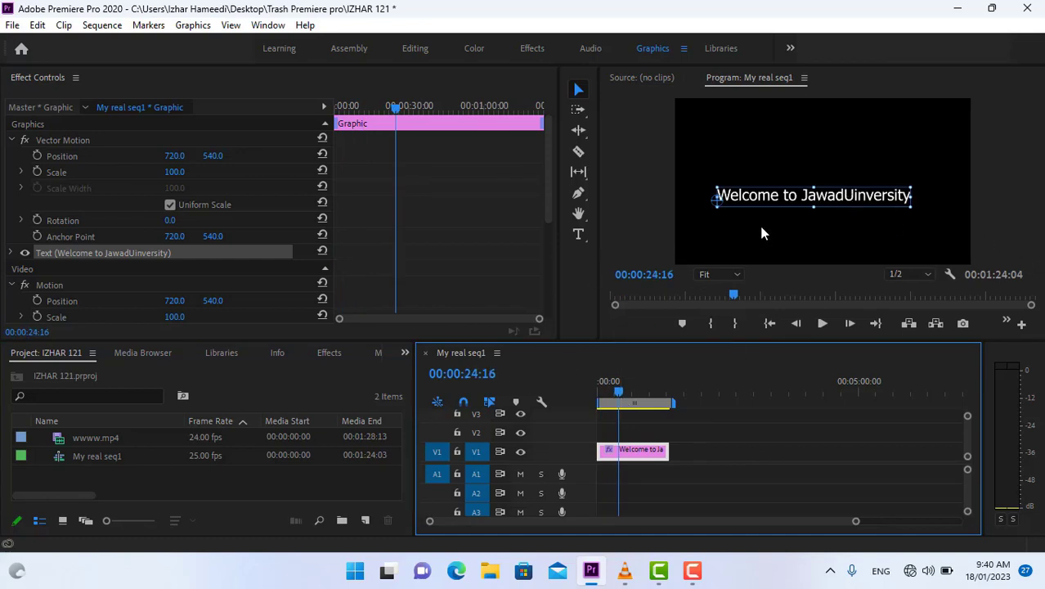
{"action": "left_click", "coordinate": [834, 205]}
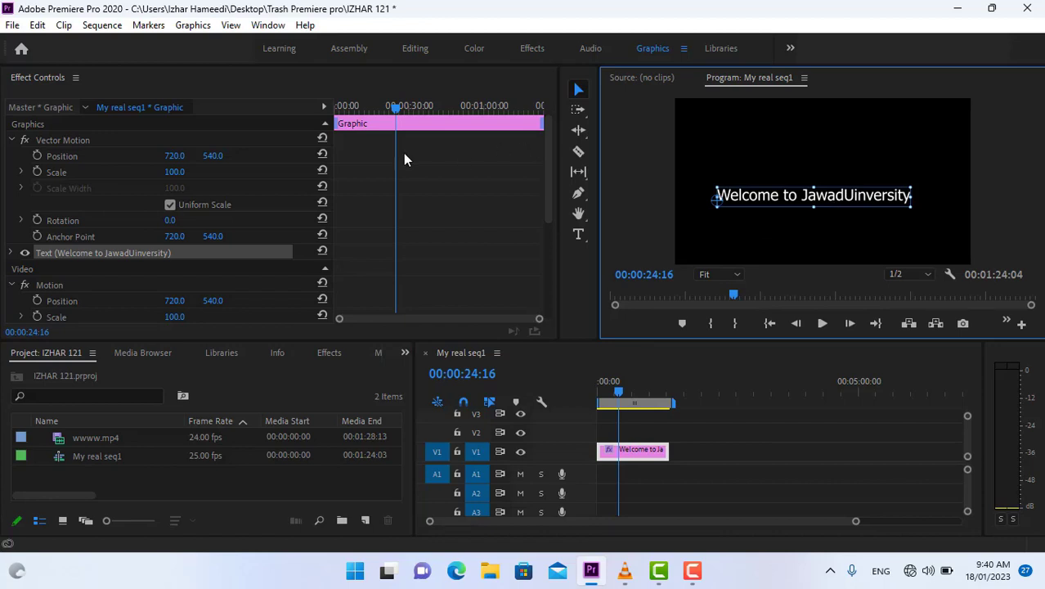
- Narrow the project panel to give the timeline more width
{"action": "left_click", "coordinate": [54, 104]}
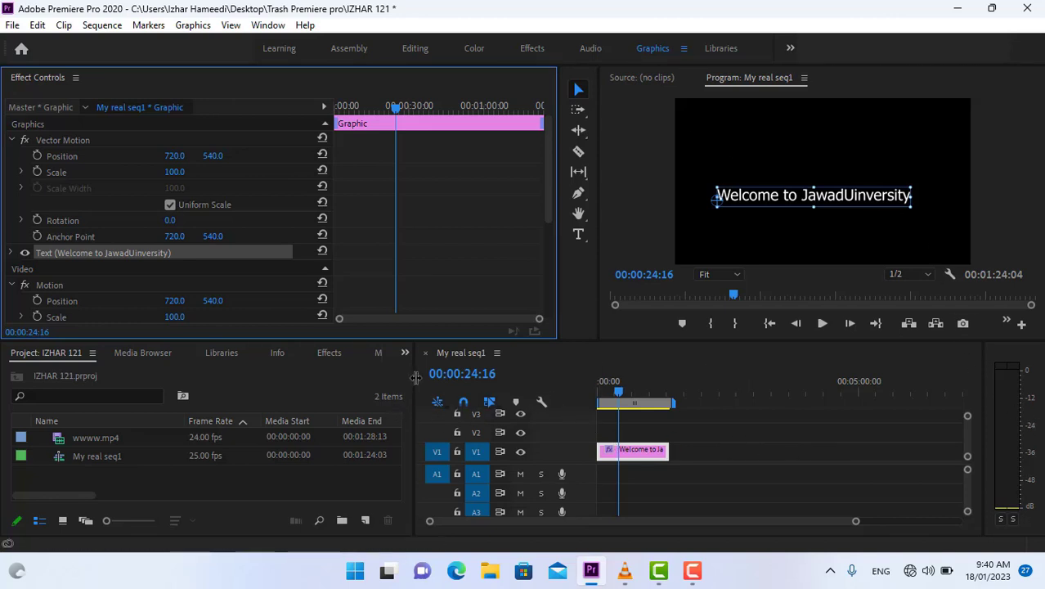
{"action": "left_click_drag", "start_coordinate": [381, 383], "coordinate": [293, 383]}
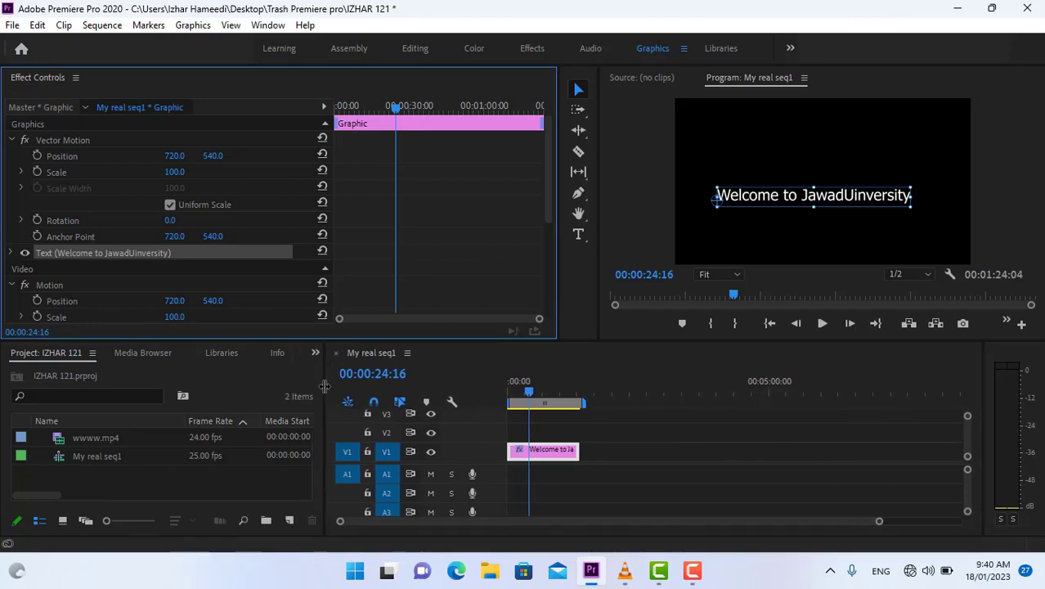
{"action": "mouse_move", "coordinate": [693, 573]}
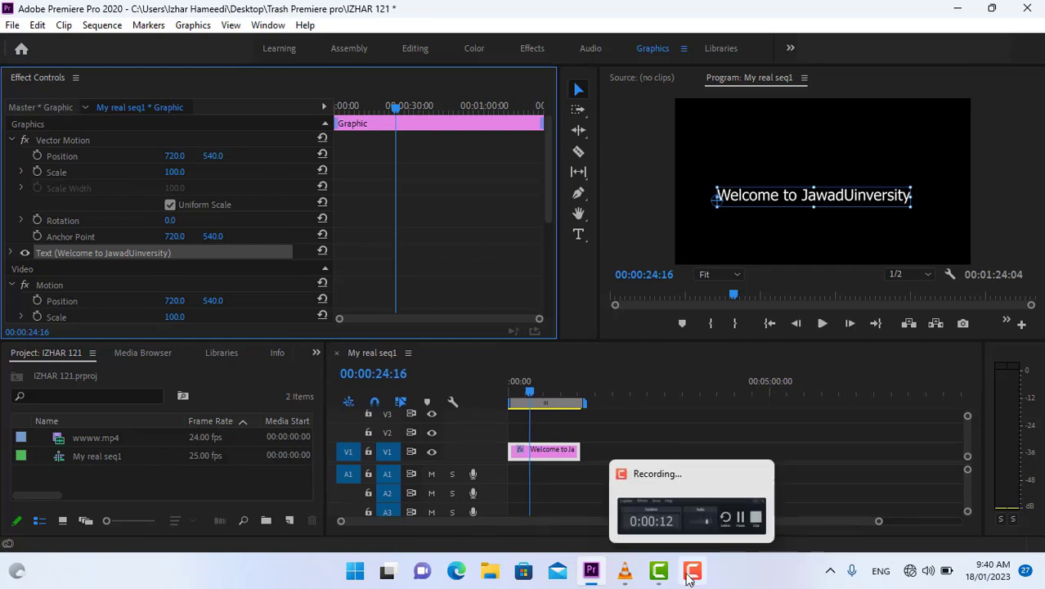
{"action": "left_click", "coordinate": [734, 507]}
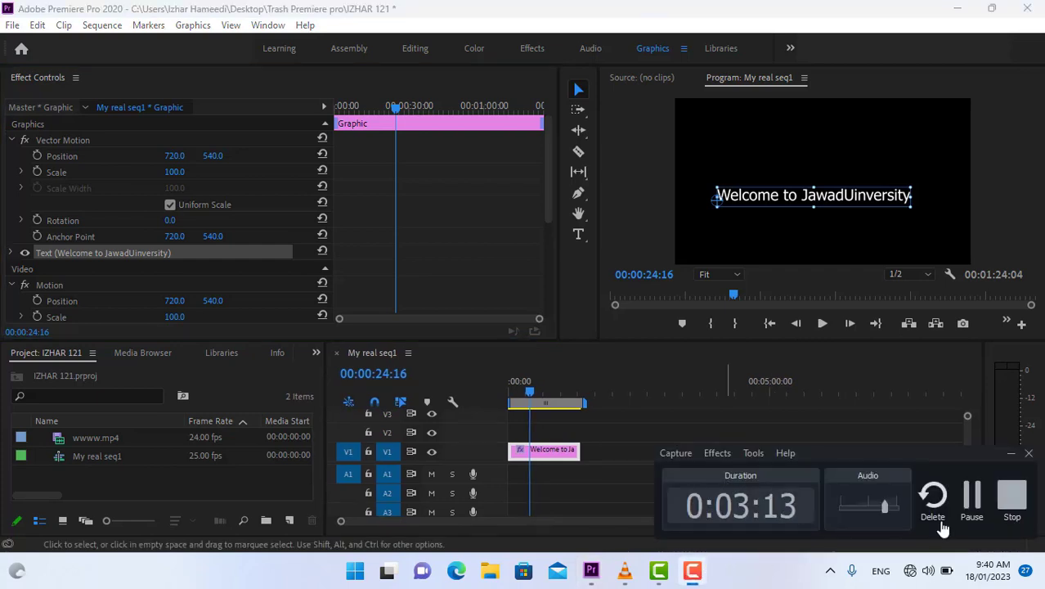
{"action": "left_click", "coordinate": [971, 495]}
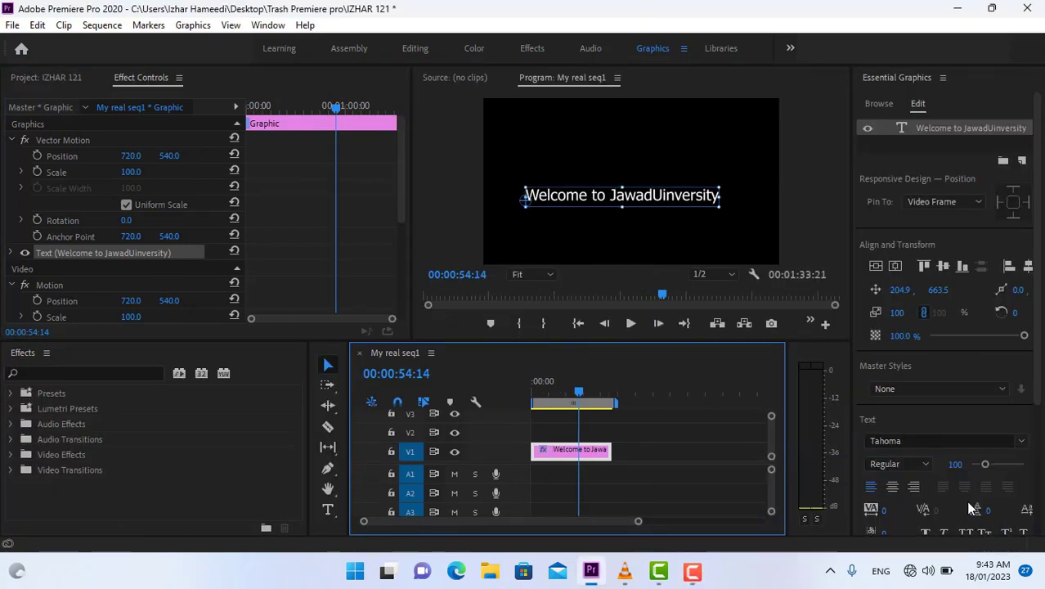
{"action": "left_click", "coordinate": [692, 575]}
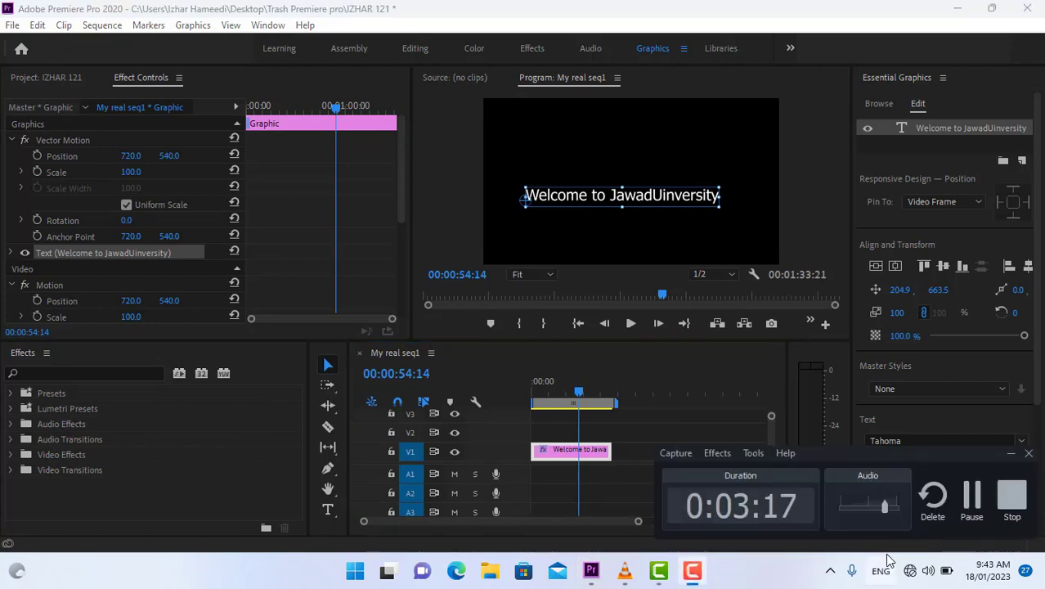
{"action": "left_click", "coordinate": [1012, 458]}
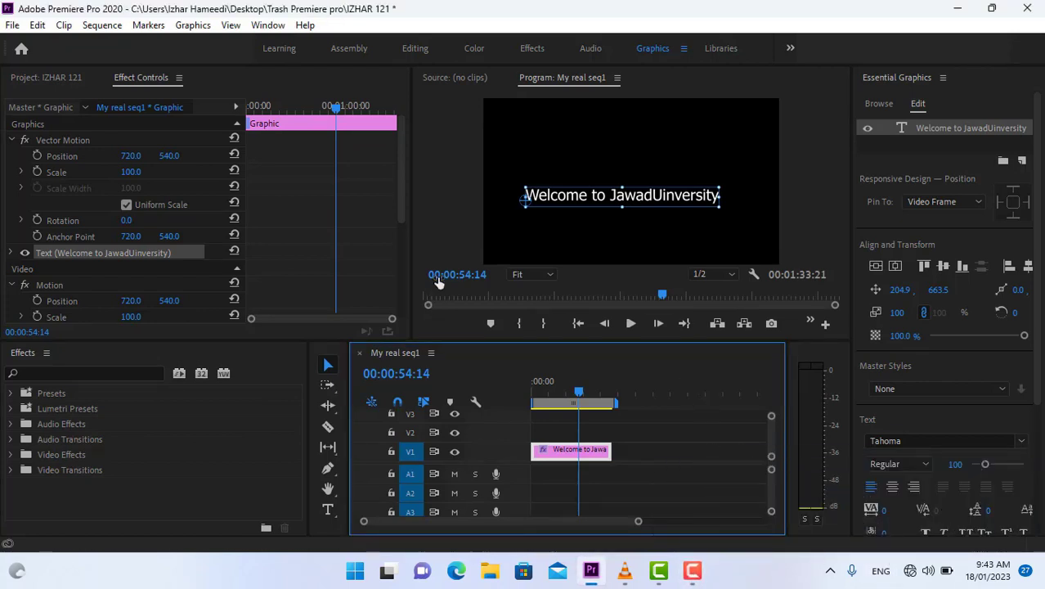
- Center the "Welcome to JawadUinversity" title horizontally and vertically in the video frame
{"action": "left_click", "coordinate": [329, 366]}
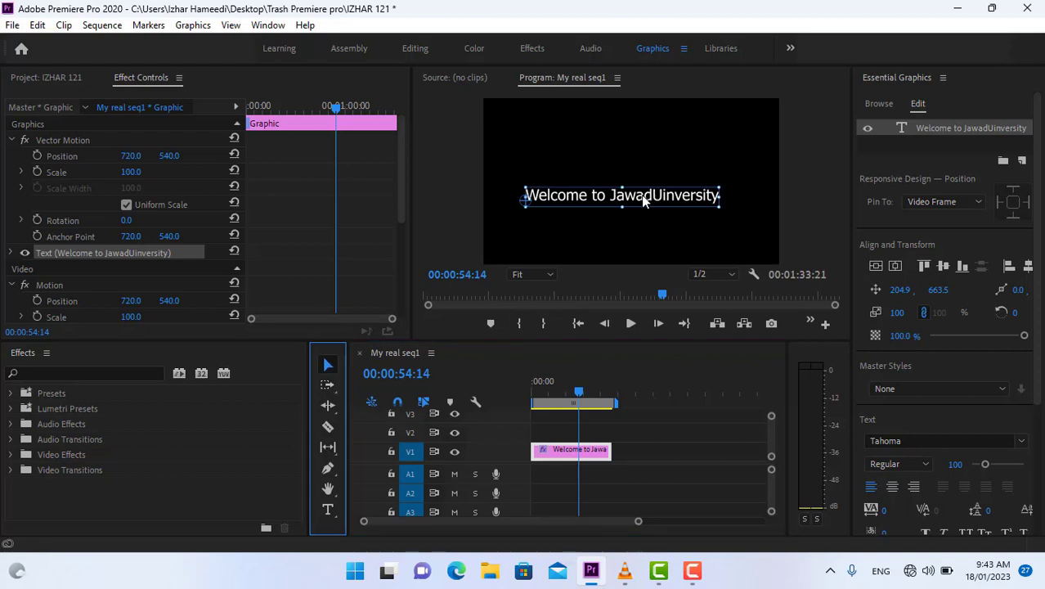
{"action": "left_click", "coordinate": [488, 236]}
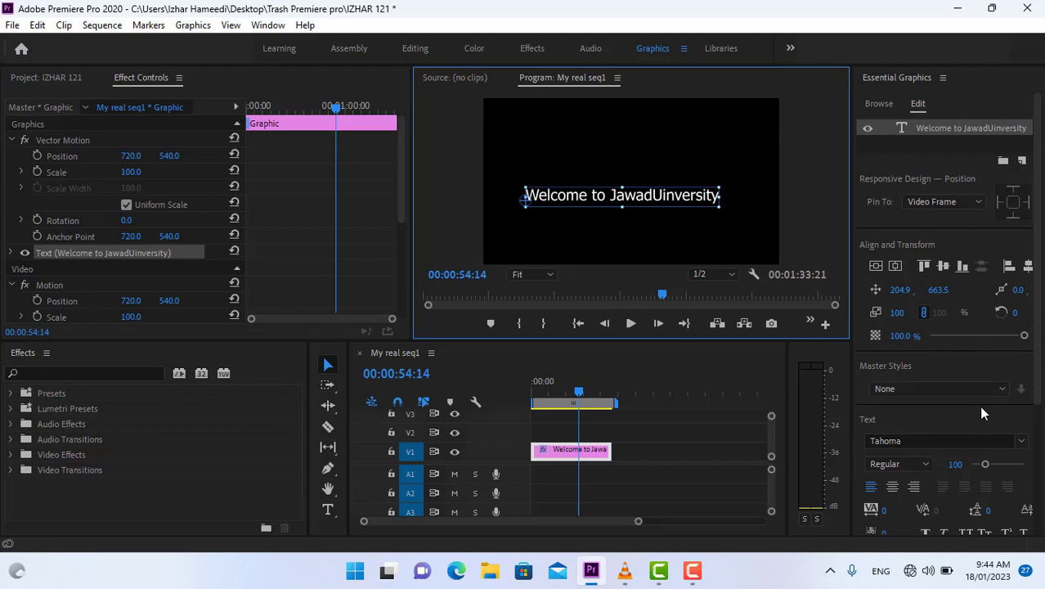
{"action": "left_click", "coordinate": [895, 265]}
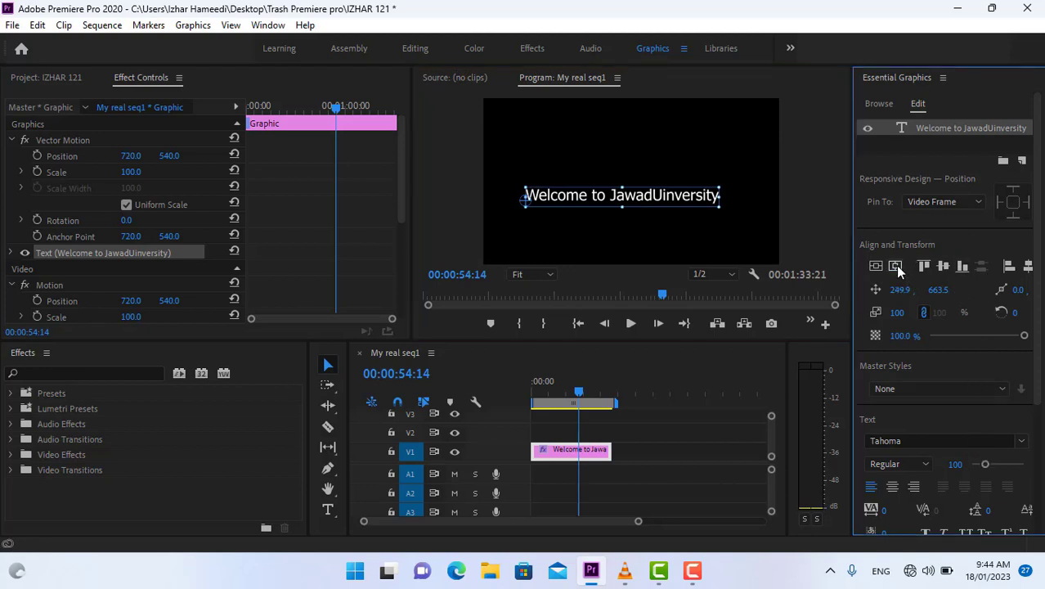
{"action": "left_click", "coordinate": [876, 266]}
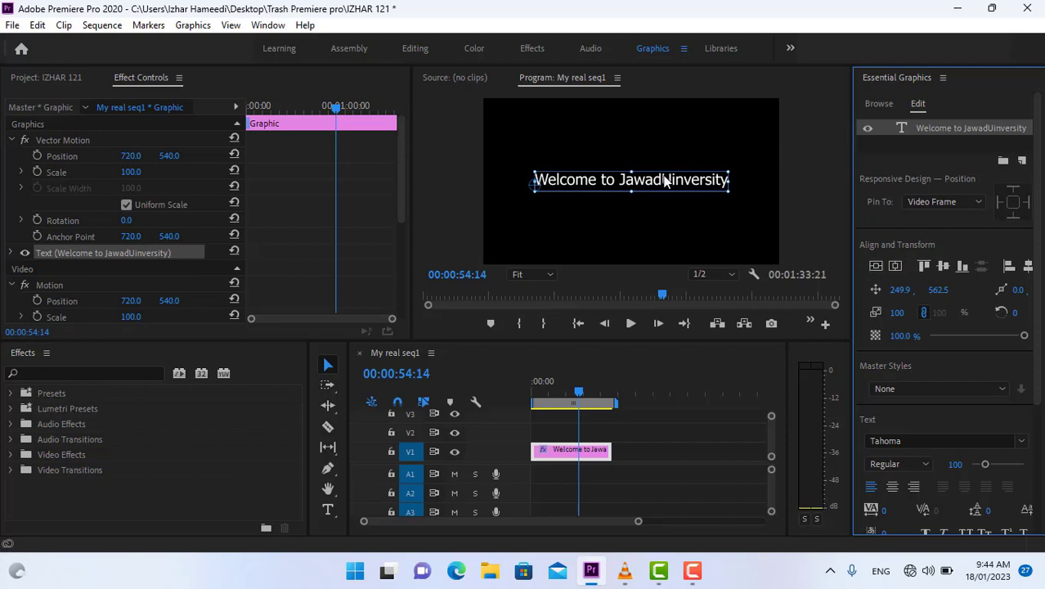
- Move the title below and then above the frame's middle, recentering it vertically, then horizontally and vertically
{"action": "left_click_drag", "start_coordinate": [669, 181], "coordinate": [669, 202]}
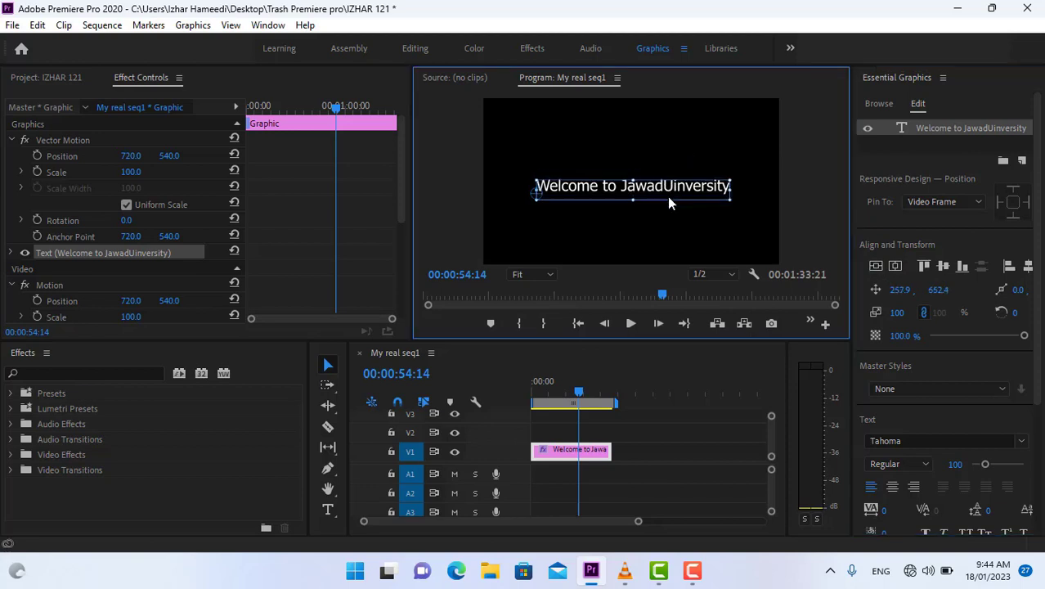
{"action": "left_click", "coordinate": [877, 267]}
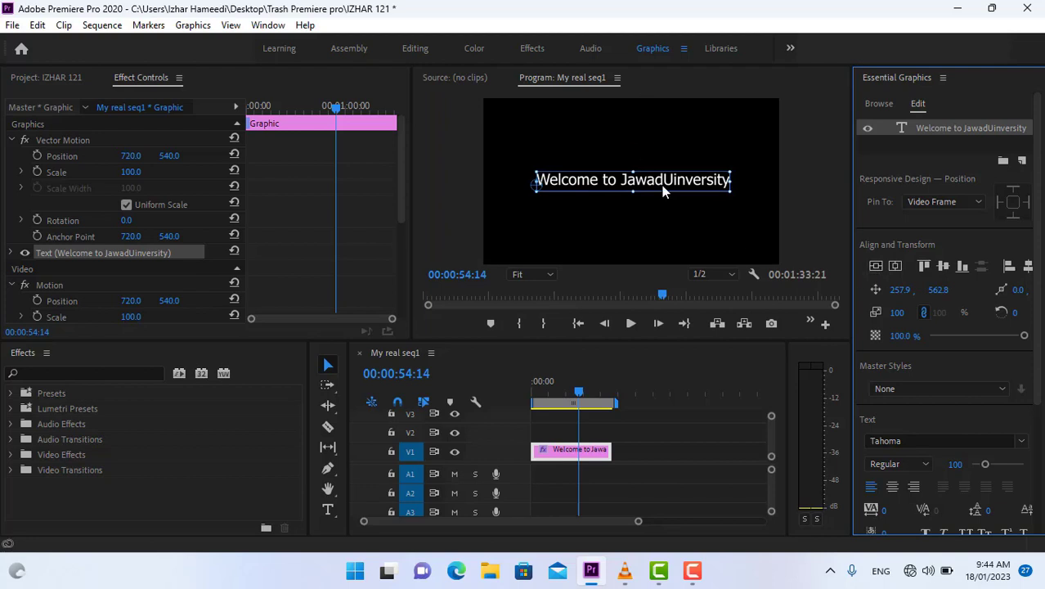
{"action": "left_click_drag", "start_coordinate": [665, 175], "coordinate": [663, 142]}
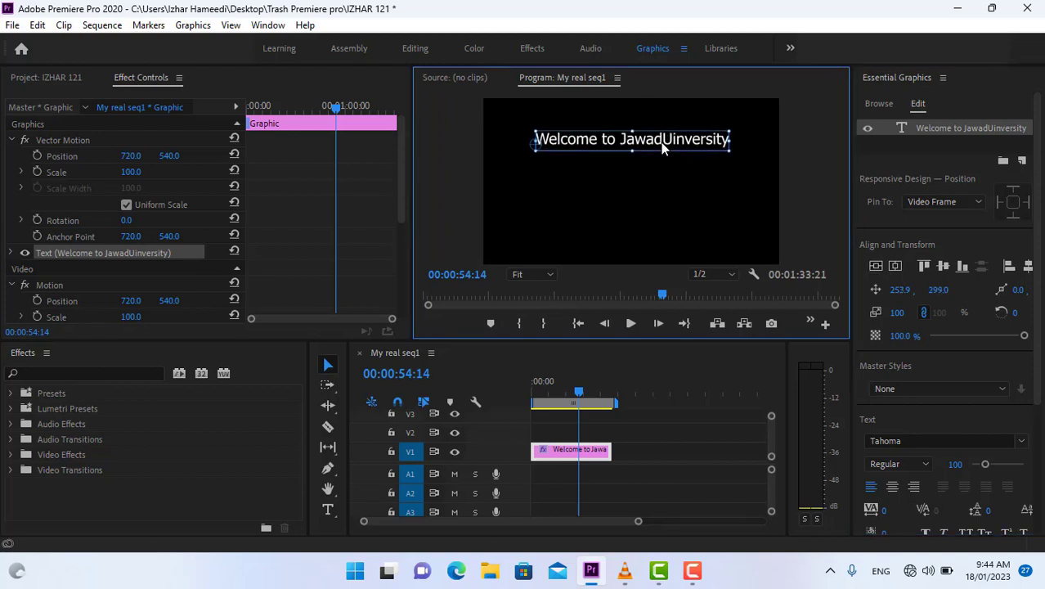
{"action": "left_click", "coordinate": [895, 267]}
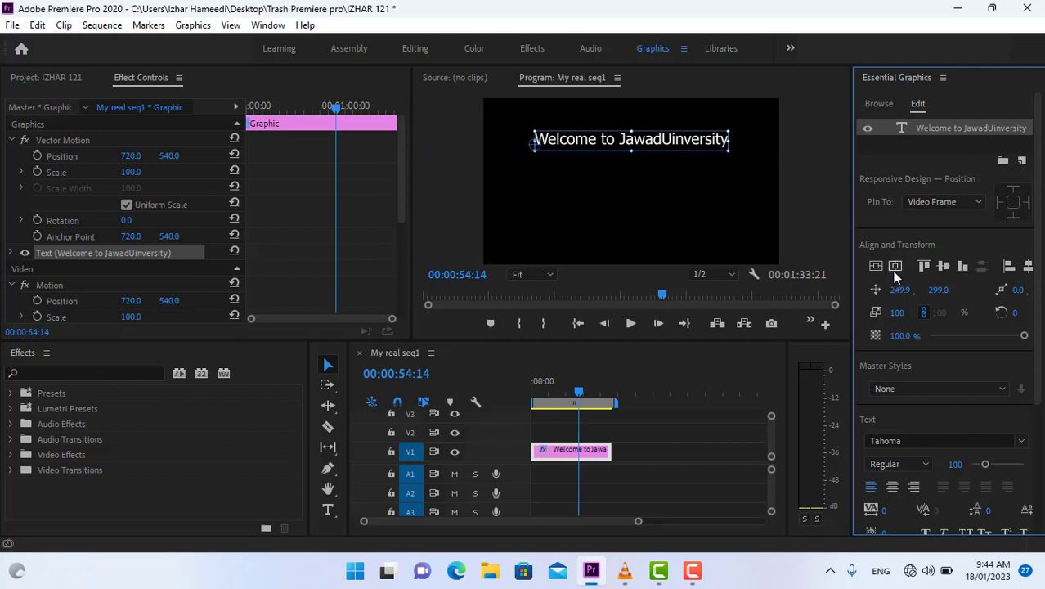
{"action": "left_click", "coordinate": [875, 266]}
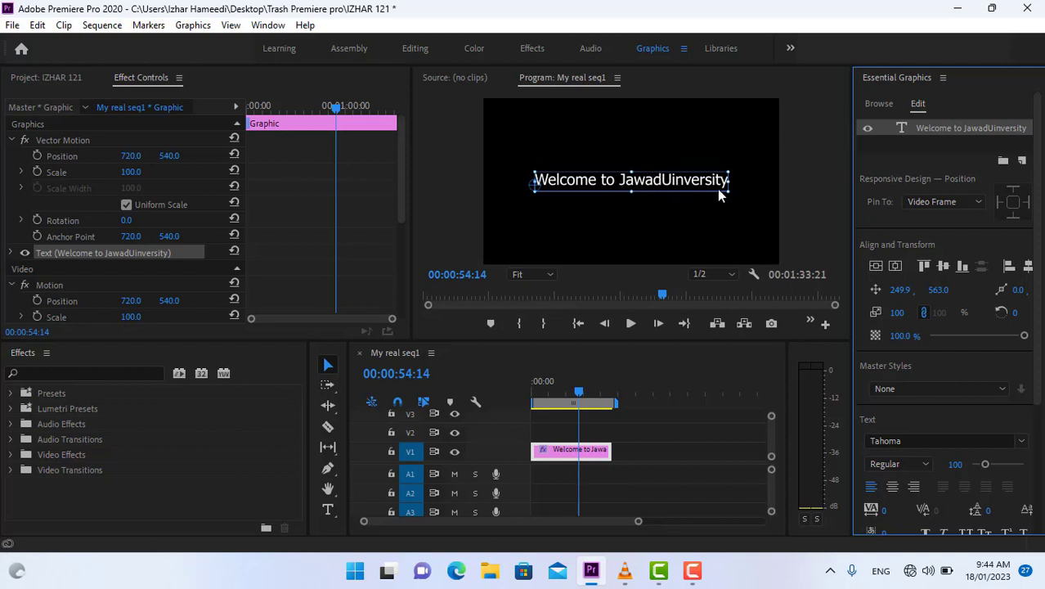
- Align the title to the frame's upper edge and then its lower edge, and return it to the vertical middle
{"action": "left_click", "coordinate": [923, 266]}
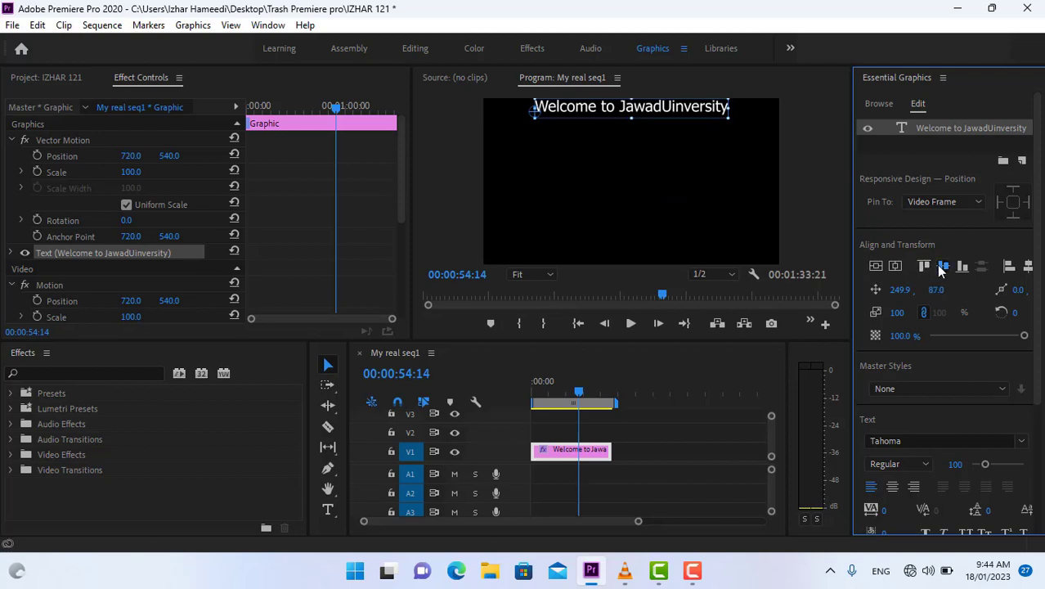
{"action": "left_click", "coordinate": [939, 265]}
{"action": "left_click", "coordinate": [964, 271]}
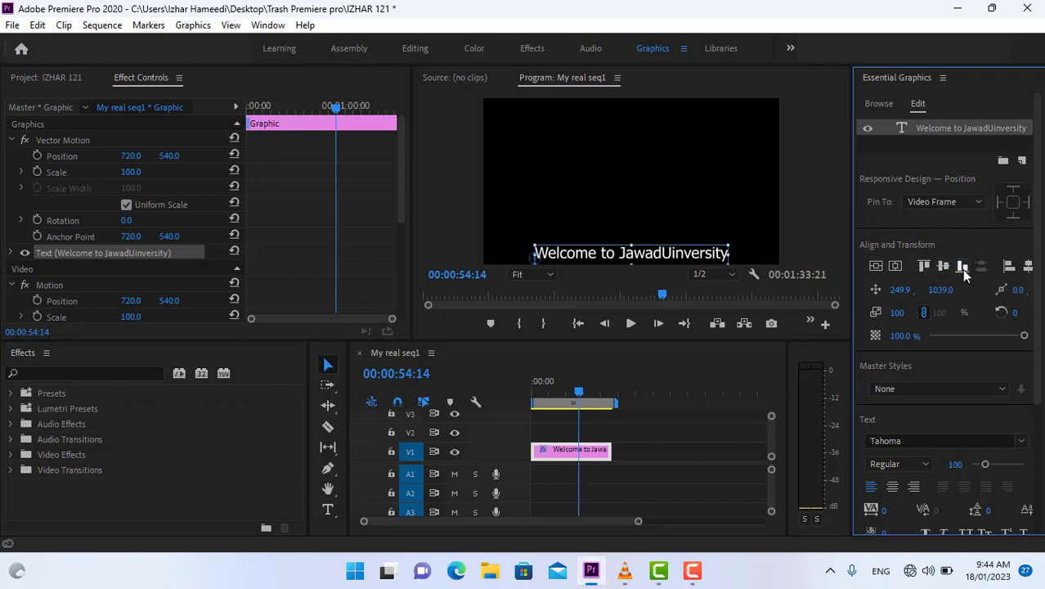
{"action": "left_click", "coordinate": [944, 268]}
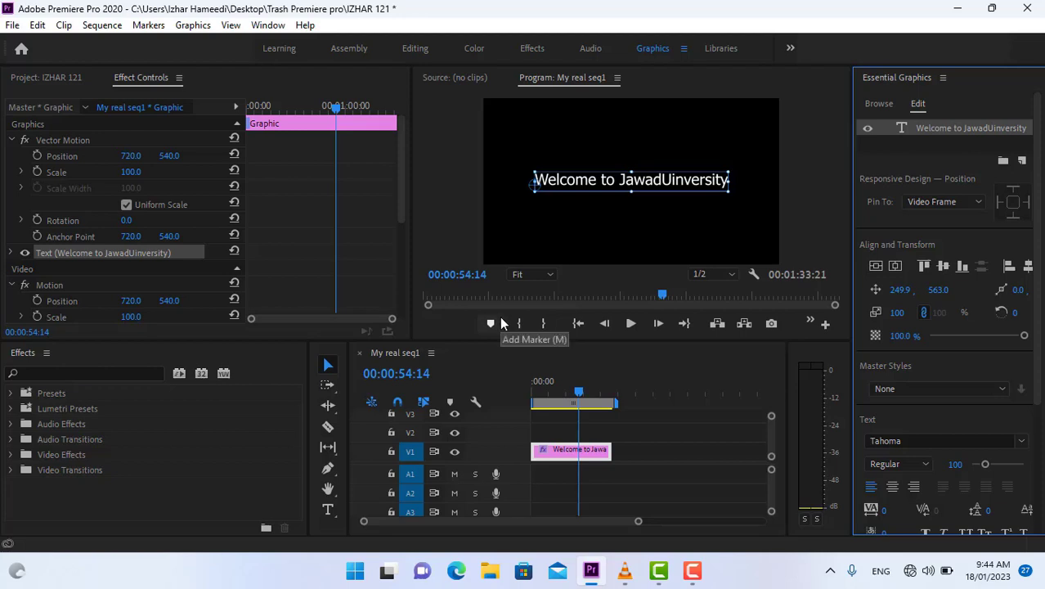
- Move the playhead to 00:00:23:19 and set the title's font style to Bold
{"action": "left_click_drag", "start_coordinate": [580, 392], "coordinate": [552, 396]}
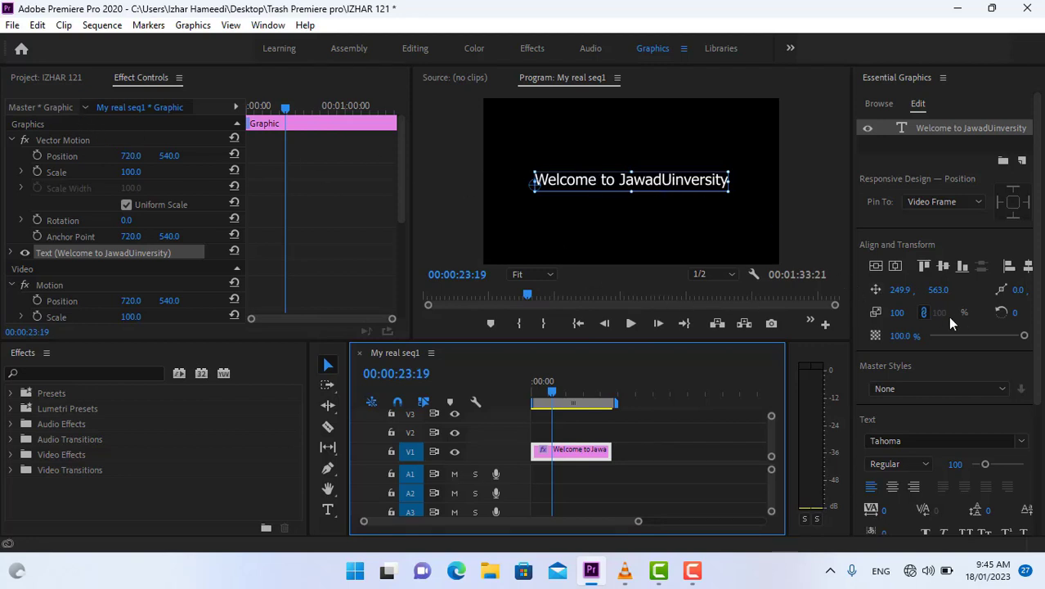
{"action": "scroll", "coordinate": [981, 243], "scroll_direction": "down", "scroll_amount": 3}
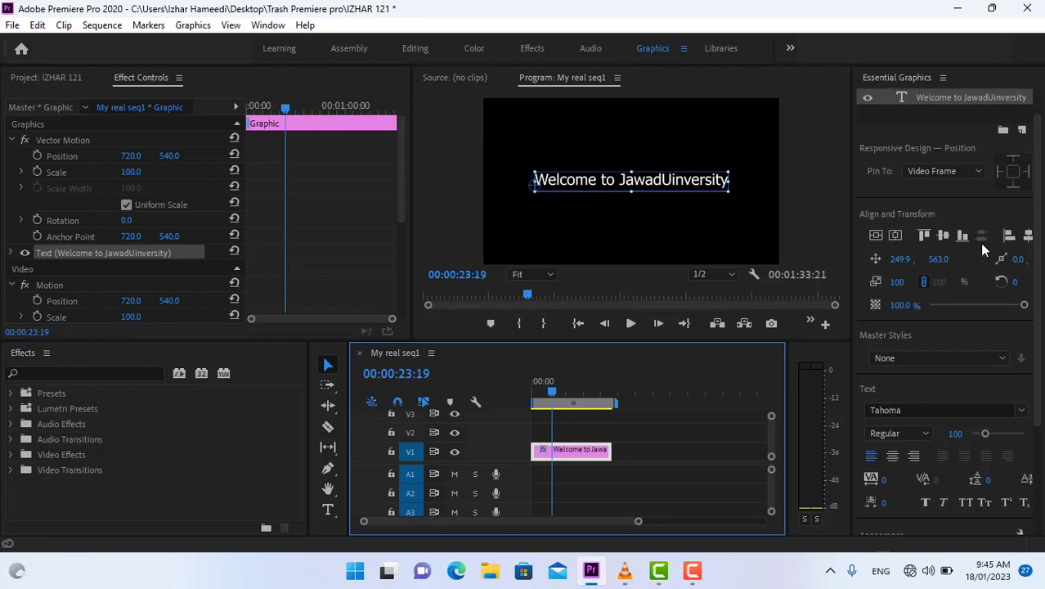
{"action": "scroll", "coordinate": [979, 243], "scroll_direction": "down", "scroll_amount": 1}
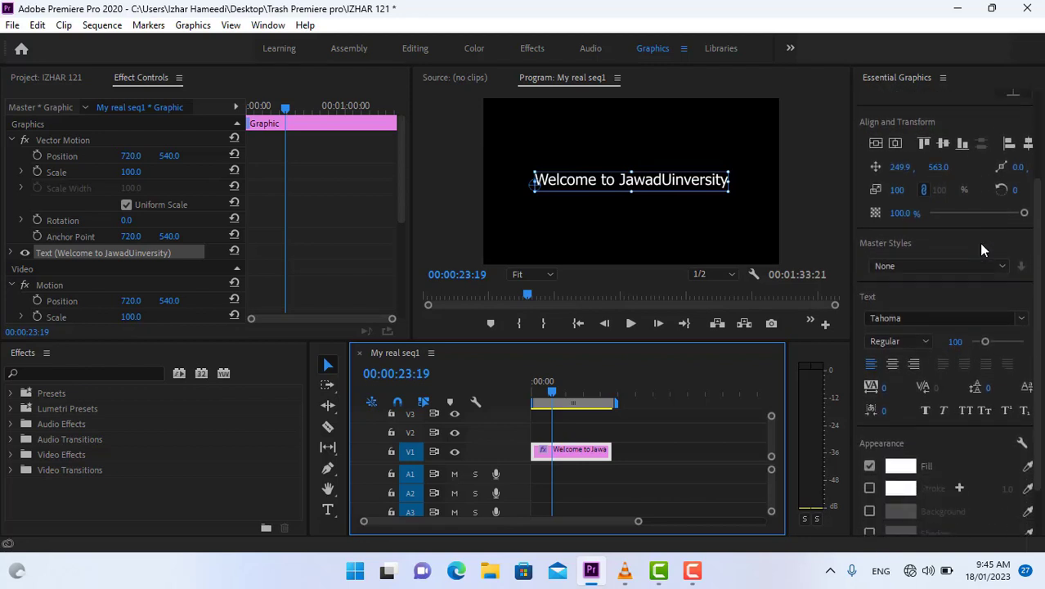
{"action": "left_click", "coordinate": [925, 341]}
{"action": "left_click", "coordinate": [890, 374]}
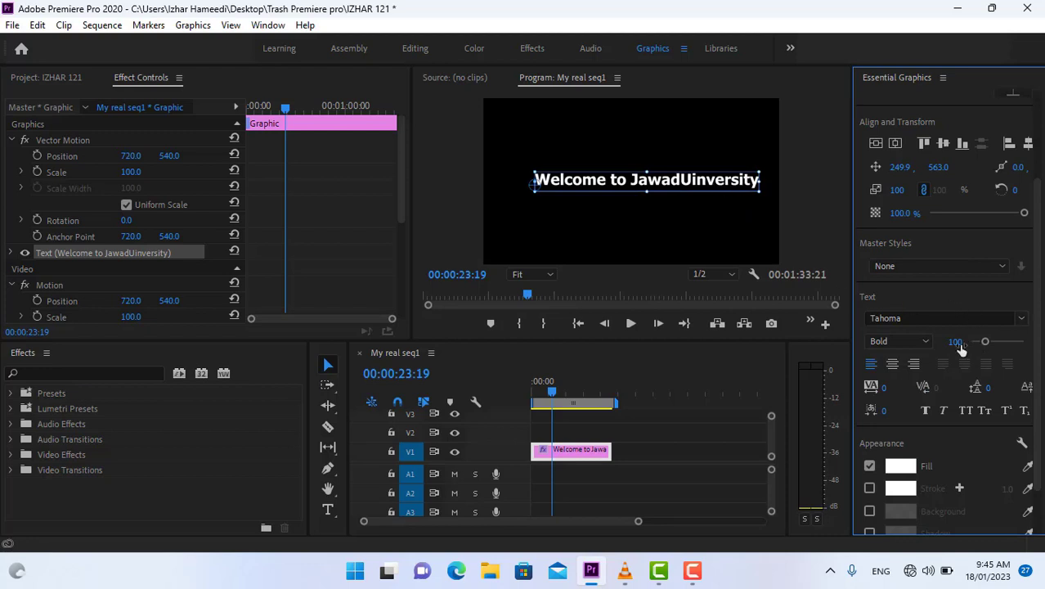
- Browse the font list and change the title's font from Tahoma to Stencil
{"action": "left_click", "coordinate": [1024, 320]}
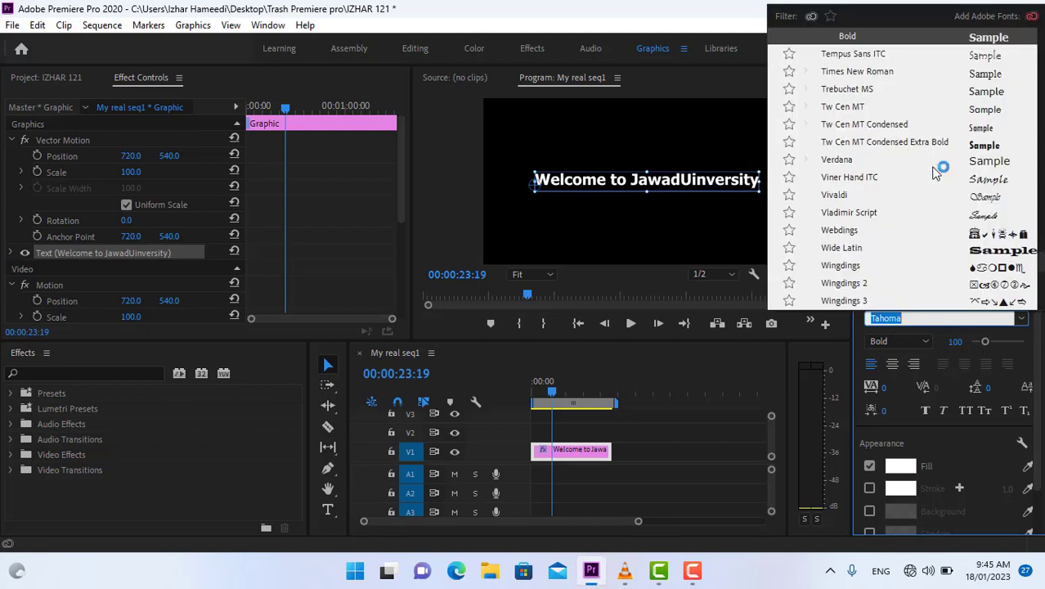
{"action": "scroll", "coordinate": [955, 163], "scroll_direction": "down", "scroll_amount": 1}
{"action": "scroll", "coordinate": [949, 159], "scroll_direction": "down", "scroll_amount": 2}
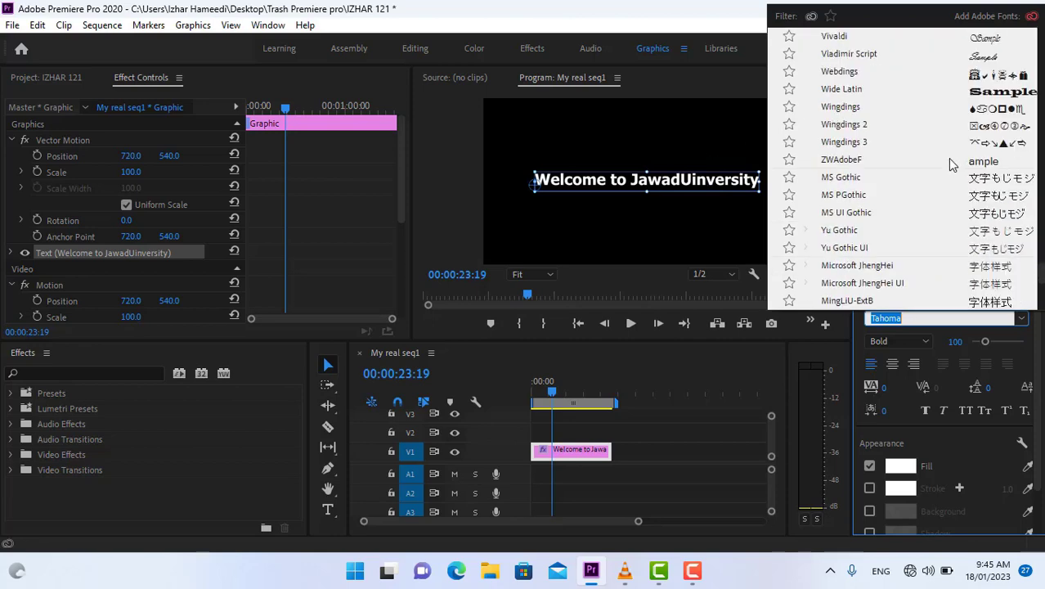
{"action": "scroll", "coordinate": [949, 164], "scroll_direction": "up", "scroll_amount": 6}
{"action": "scroll", "coordinate": [957, 179], "scroll_direction": "up", "scroll_amount": 1}
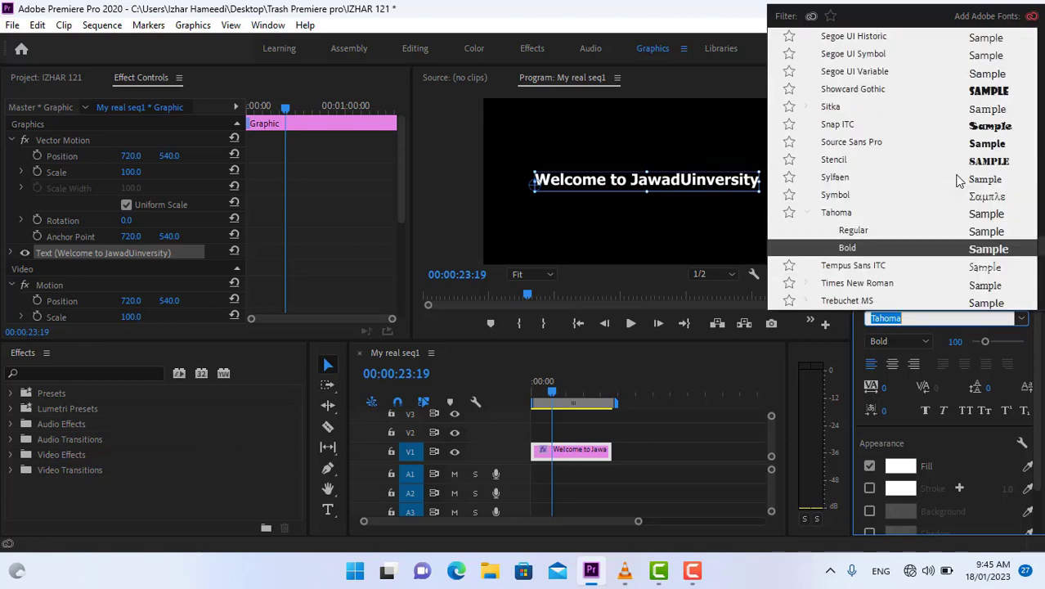
{"action": "left_click", "coordinate": [962, 167]}
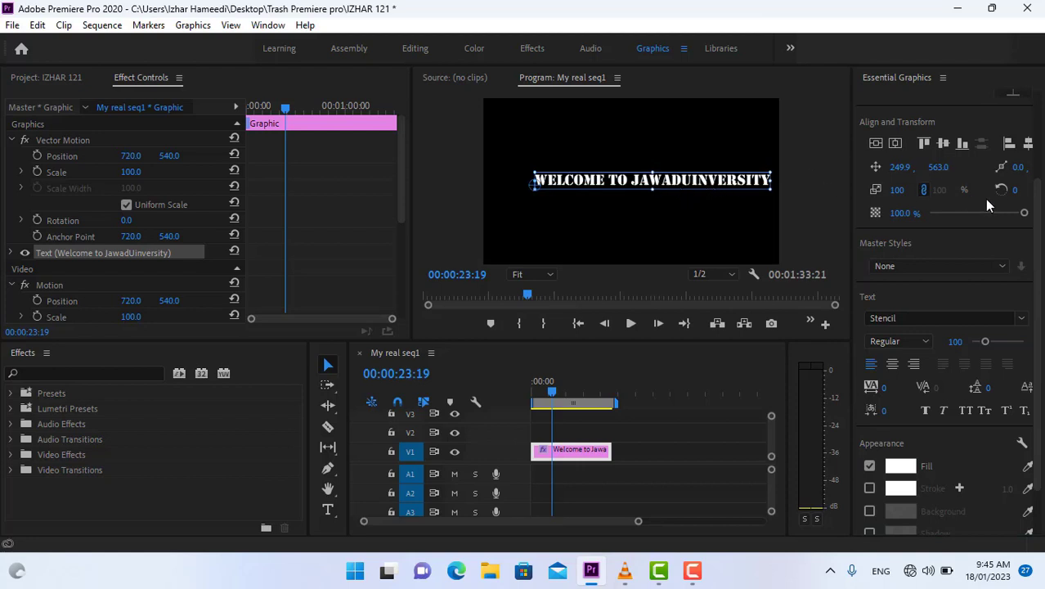
- Change the title's font to Showcard Gothic and reposition the text to about 133.9, 573.0 near the frame's middle
{"action": "left_click", "coordinate": [1021, 320]}
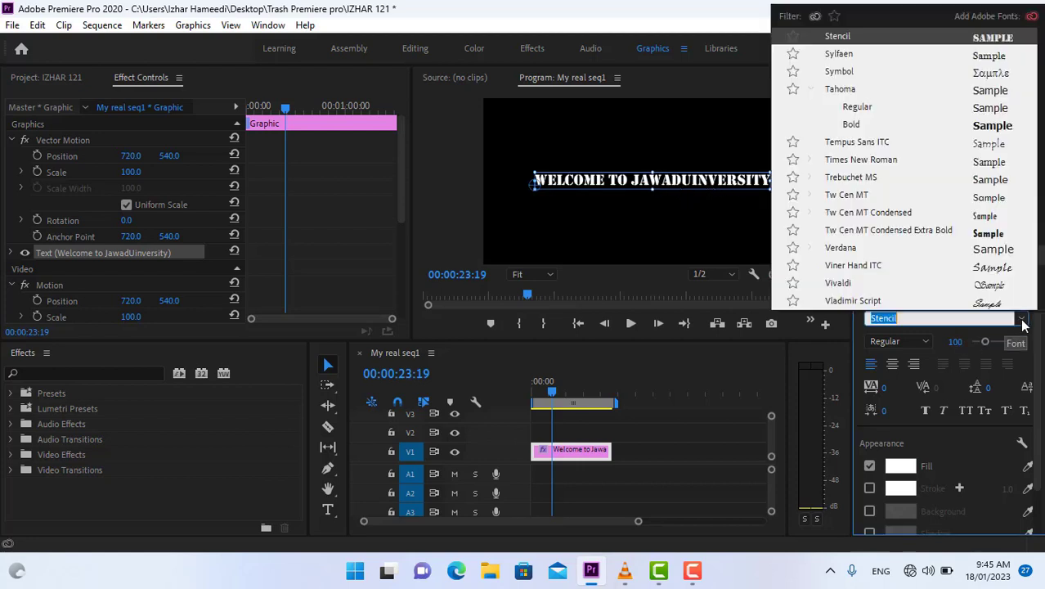
{"action": "scroll", "coordinate": [960, 194], "scroll_direction": "up", "scroll_amount": 1}
{"action": "scroll", "coordinate": [970, 184], "scroll_direction": "up", "scroll_amount": 2}
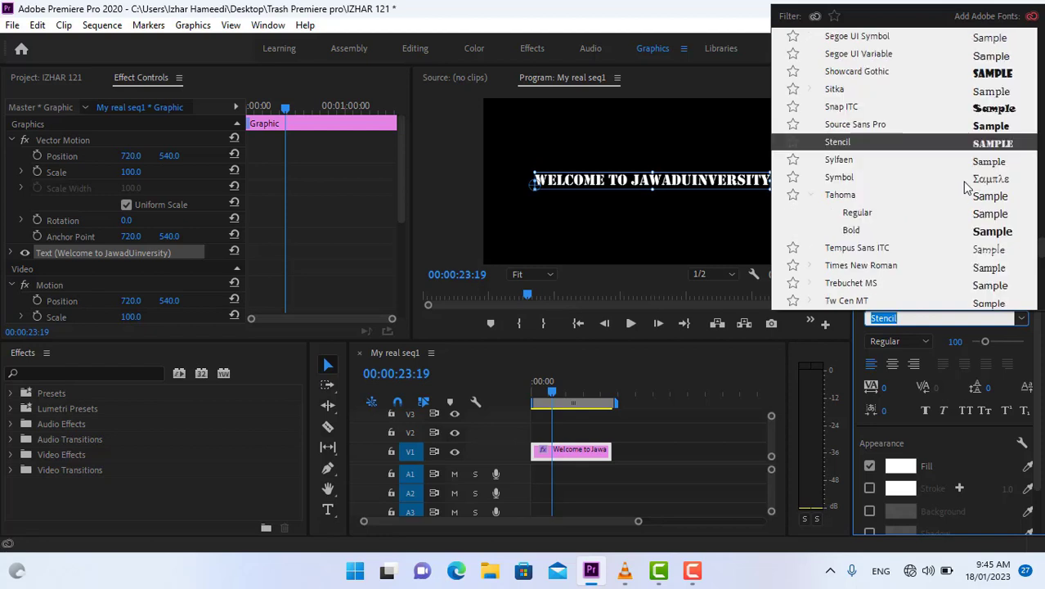
{"action": "left_click", "coordinate": [979, 125]}
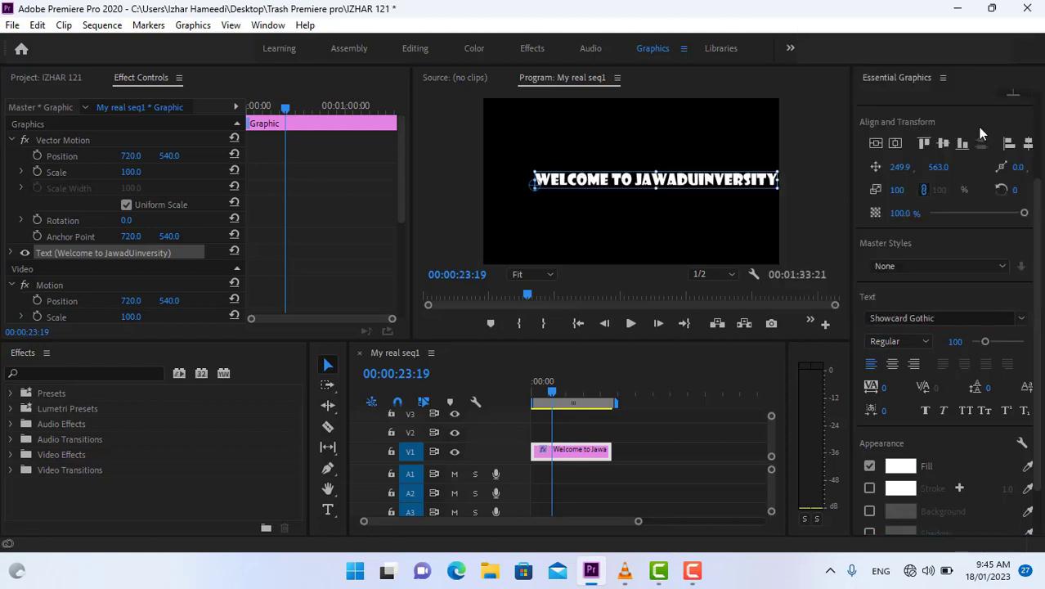
{"action": "left_click_drag", "start_coordinate": [697, 186], "coordinate": [639, 192]}
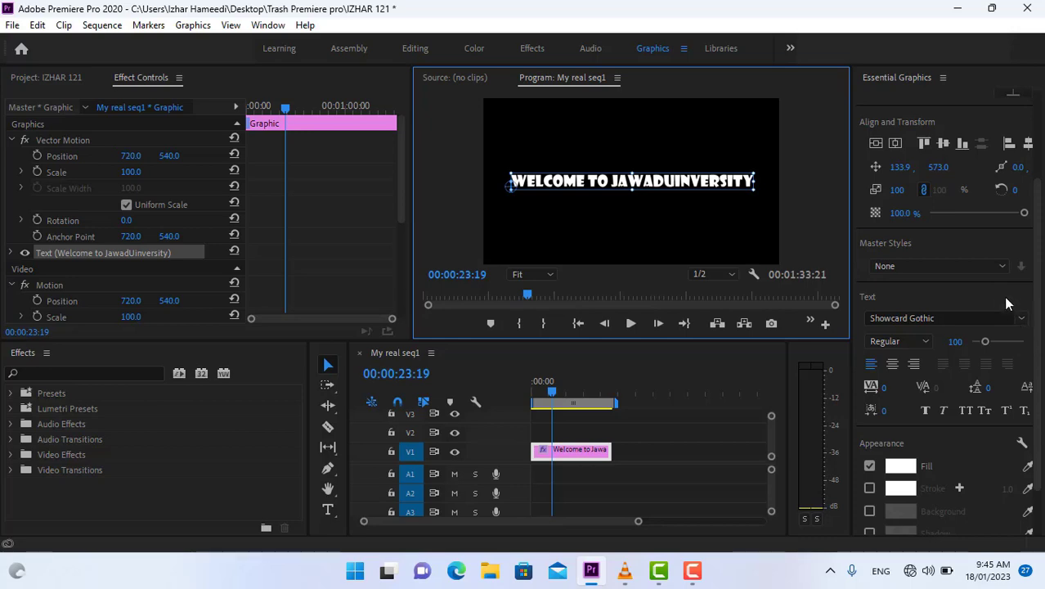
- Change the title's font to Ravie, leaving the master style at None
{"action": "left_click", "coordinate": [1003, 267]}
{"action": "left_click", "coordinate": [1003, 269]}
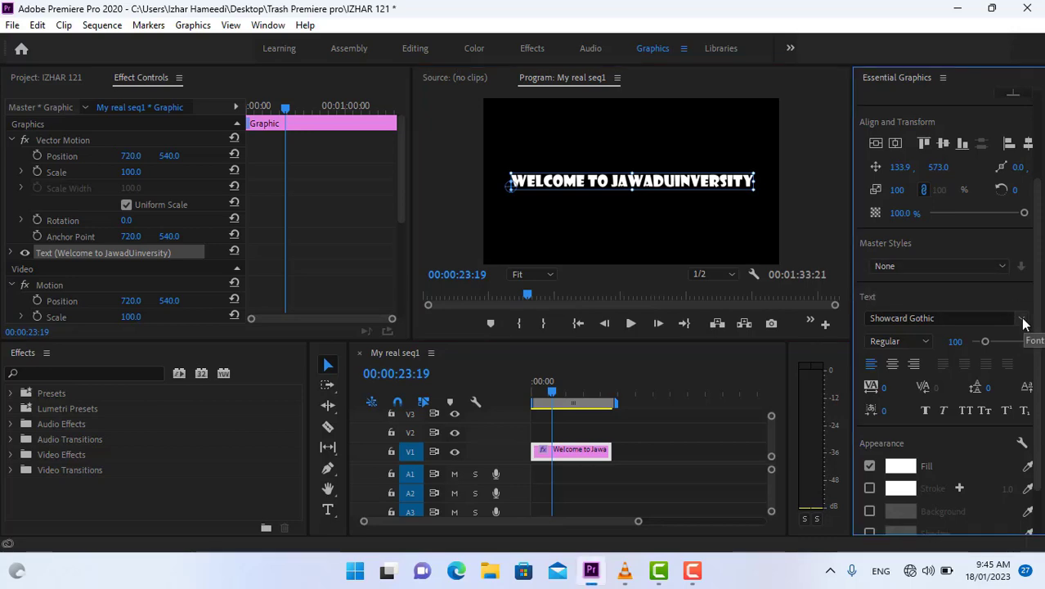
{"action": "left_click", "coordinate": [1021, 319]}
{"action": "scroll", "coordinate": [968, 231], "scroll_direction": "up", "scroll_amount": 1}
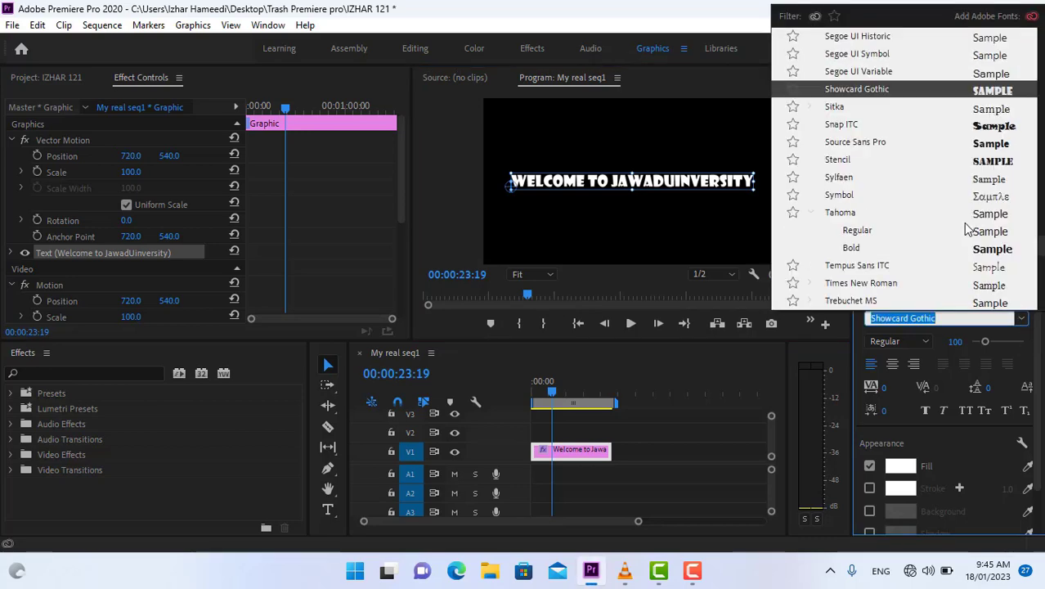
{"action": "scroll", "coordinate": [968, 231], "scroll_direction": "up", "scroll_amount": 4}
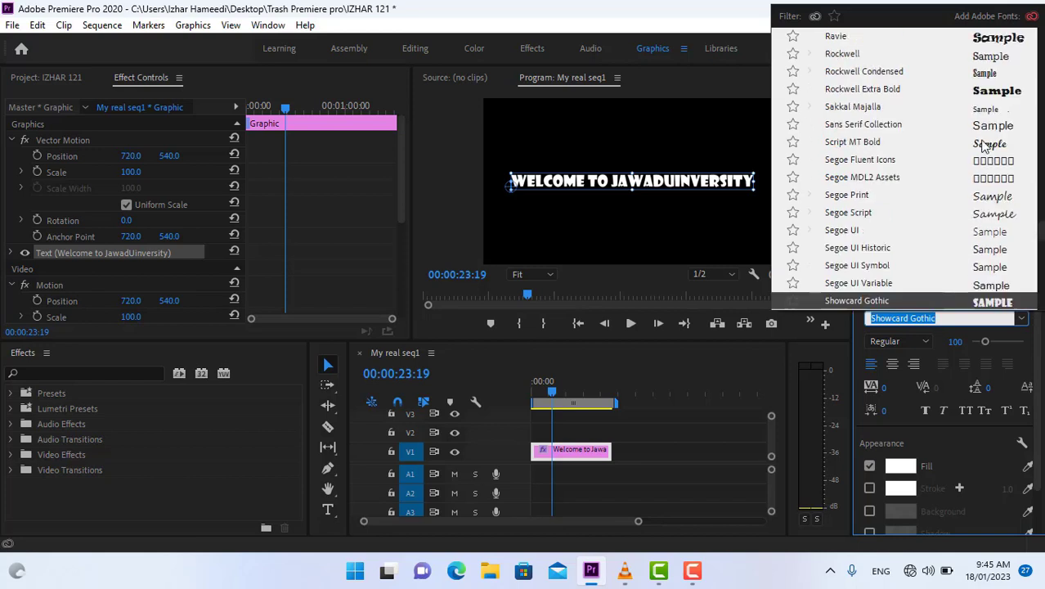
{"action": "left_click", "coordinate": [975, 38]}
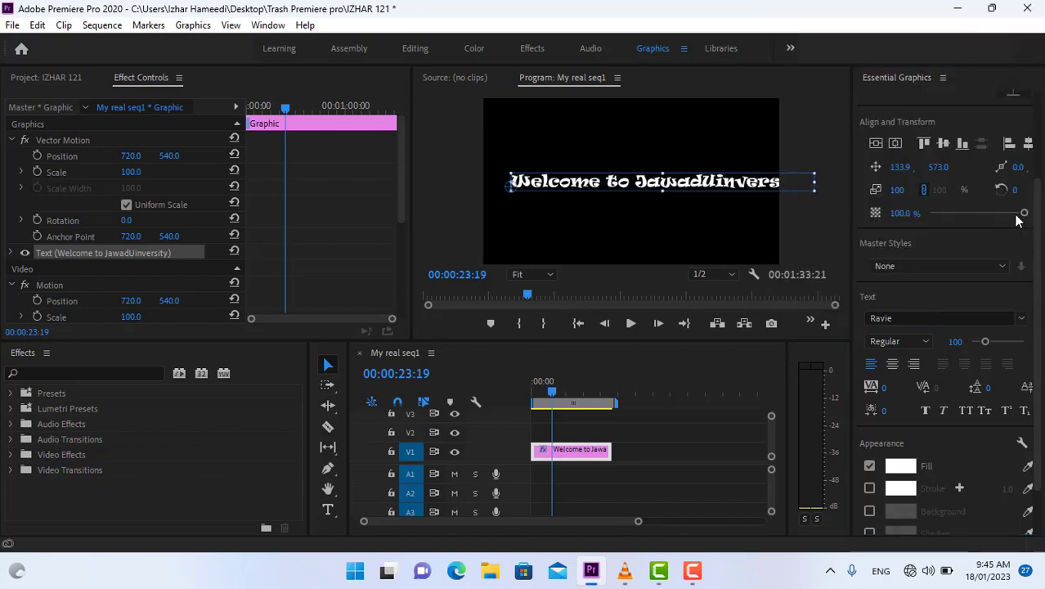
- Switch the title's font back to Tahoma Bold
{"action": "left_click", "coordinate": [1021, 320]}
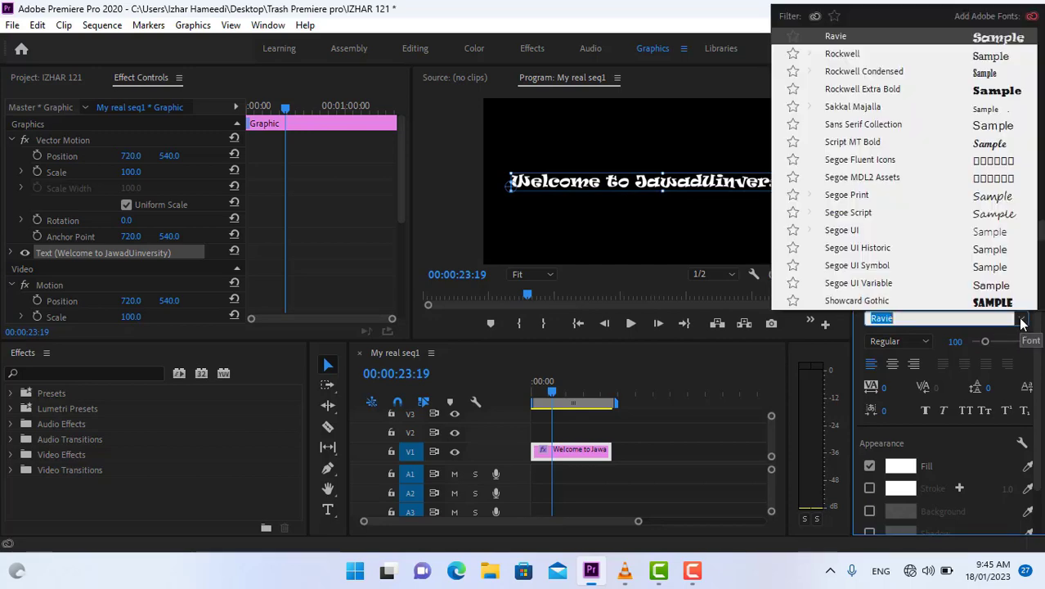
{"action": "scroll", "coordinate": [952, 244], "scroll_direction": "down", "scroll_amount": 3}
{"action": "scroll", "coordinate": [952, 244], "scroll_direction": "down", "scroll_amount": 1}
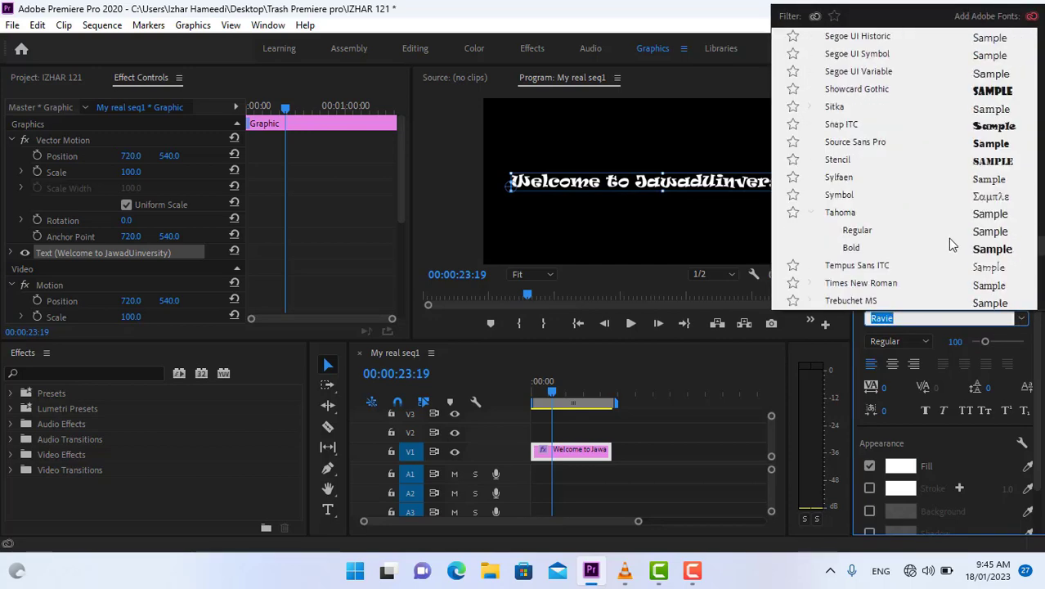
{"action": "left_click", "coordinate": [984, 250]}
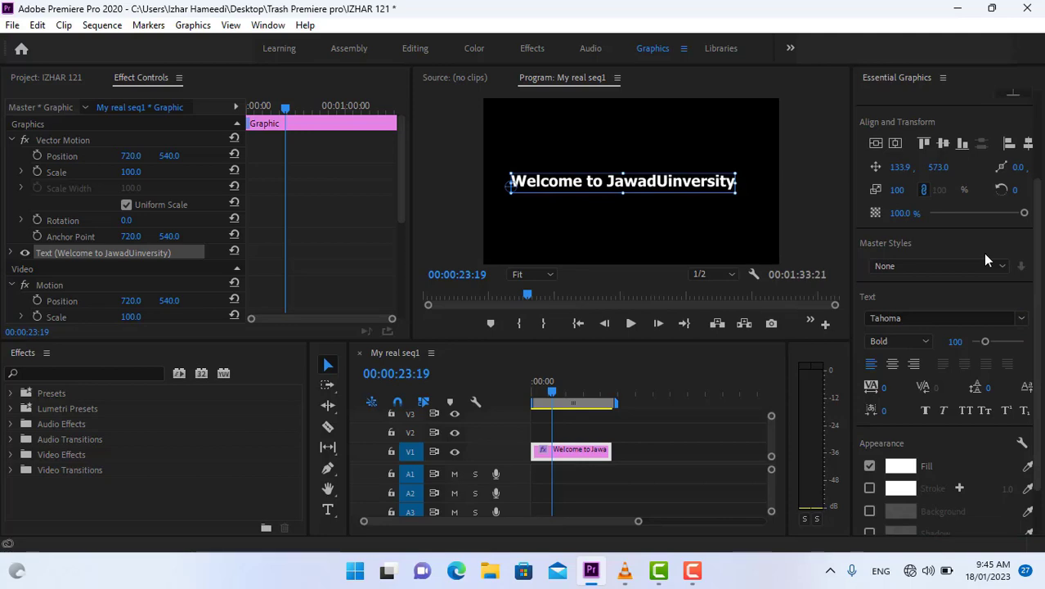
- Set the title's font to Stencil and center the text vertically in the video frame
{"action": "left_click", "coordinate": [1021, 318]}
{"action": "scroll", "coordinate": [924, 230], "scroll_direction": "down", "scroll_amount": 3}
{"action": "scroll", "coordinate": [922, 225], "scroll_direction": "down", "scroll_amount": 7}
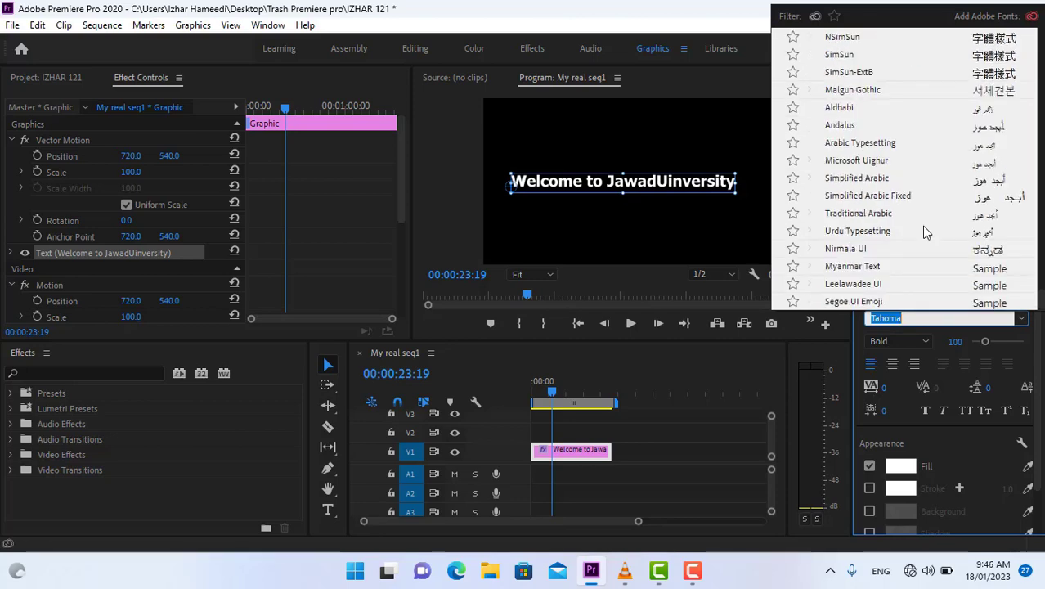
{"action": "scroll", "coordinate": [925, 234], "scroll_direction": "up", "scroll_amount": 10}
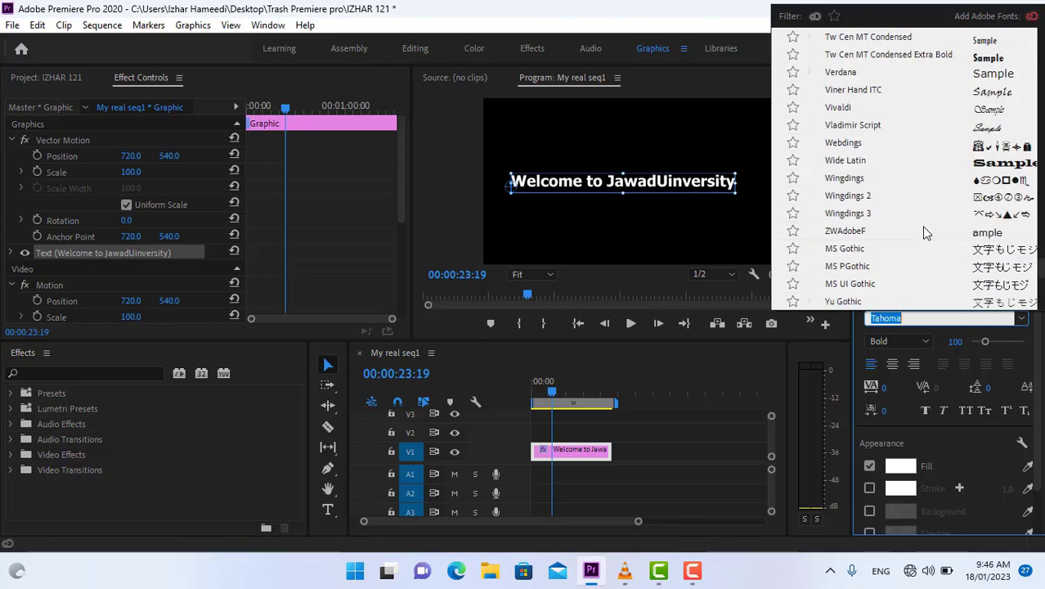
{"action": "scroll", "coordinate": [924, 233], "scroll_direction": "up", "scroll_amount": 3}
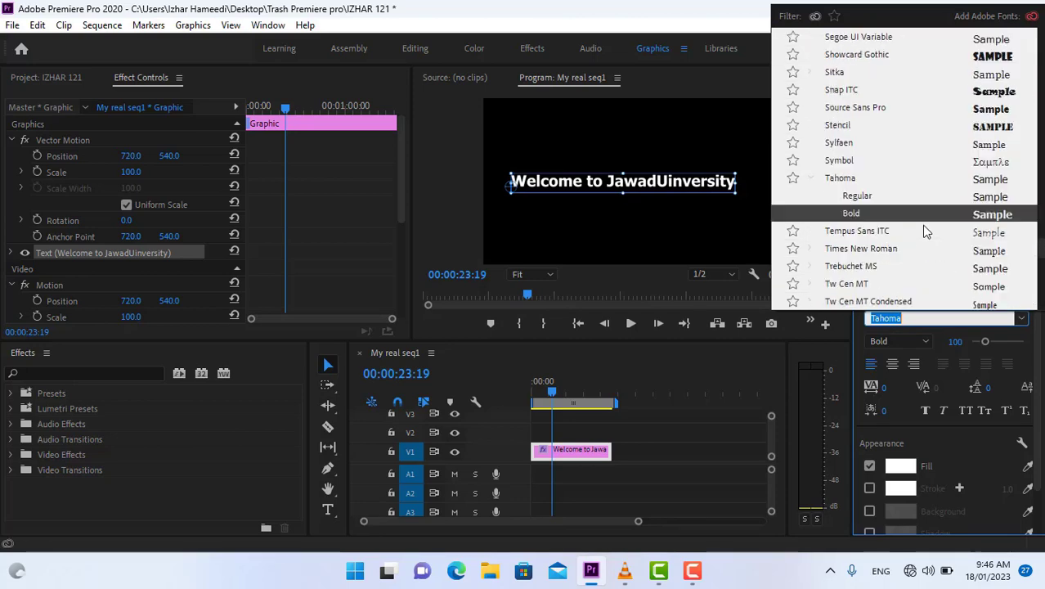
{"action": "left_click", "coordinate": [961, 127]}
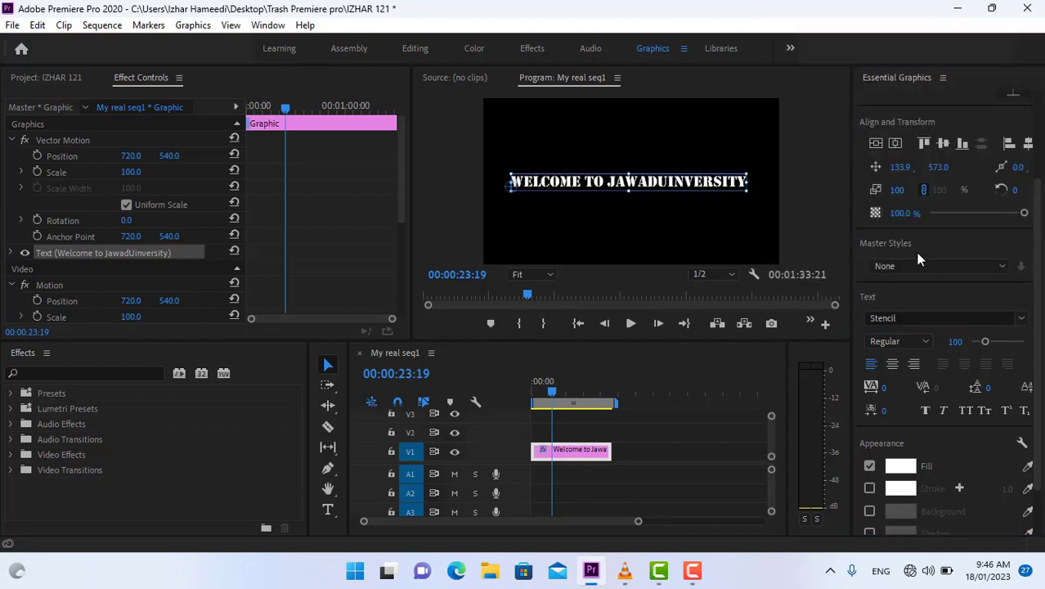
{"action": "left_click", "coordinate": [877, 144]}
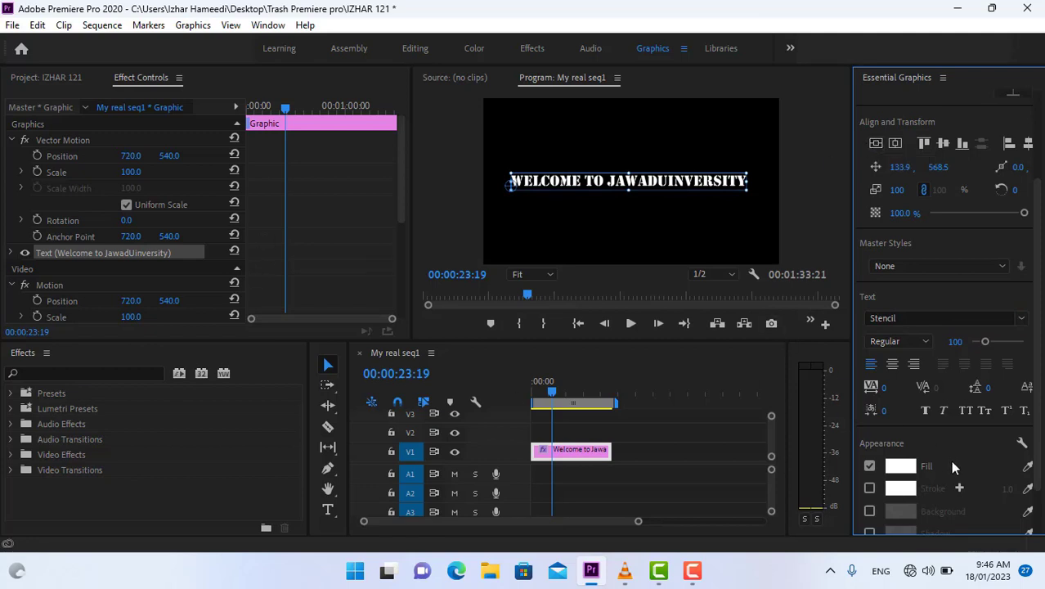
- Select only the word "Welcome" in the title and set its fill color to dark red 840E0E
{"action": "scroll", "coordinate": [910, 479], "scroll_direction": "down", "scroll_amount": 1}
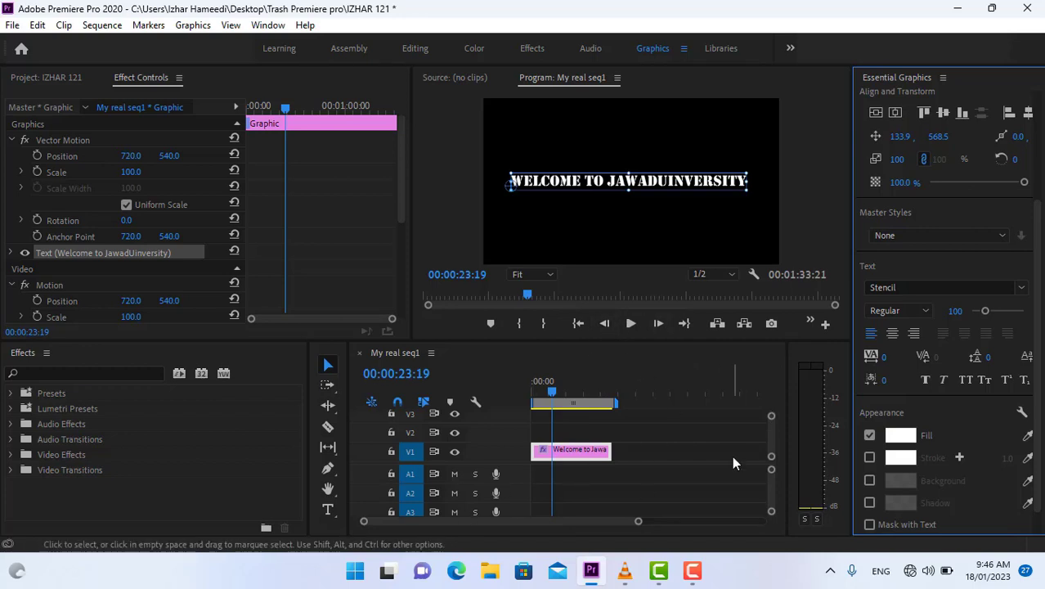
{"action": "double_click", "coordinate": [581, 181]}
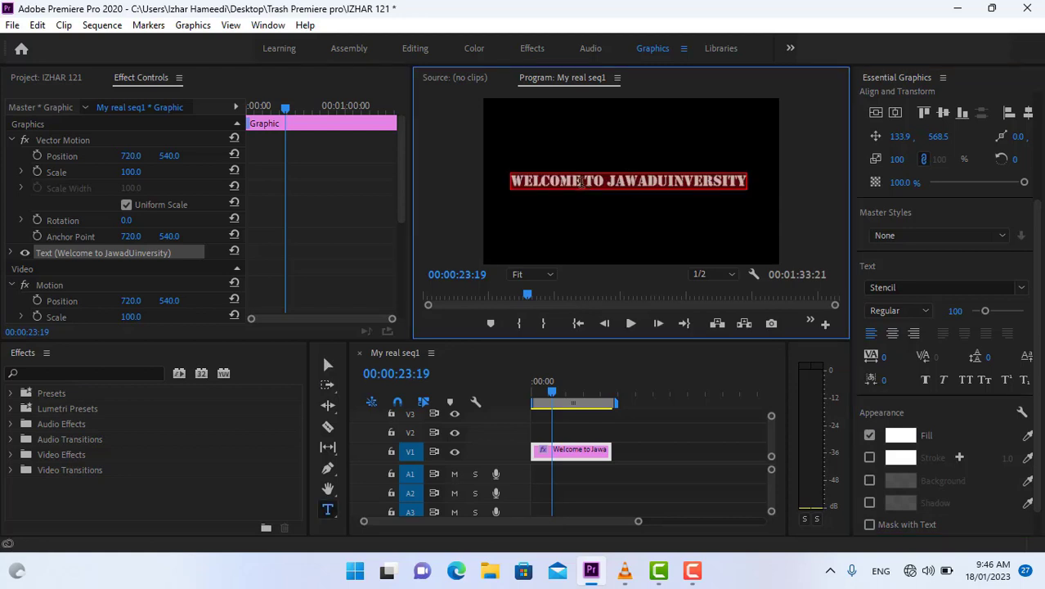
{"action": "left_click_drag", "start_coordinate": [582, 182], "coordinate": [509, 182]}
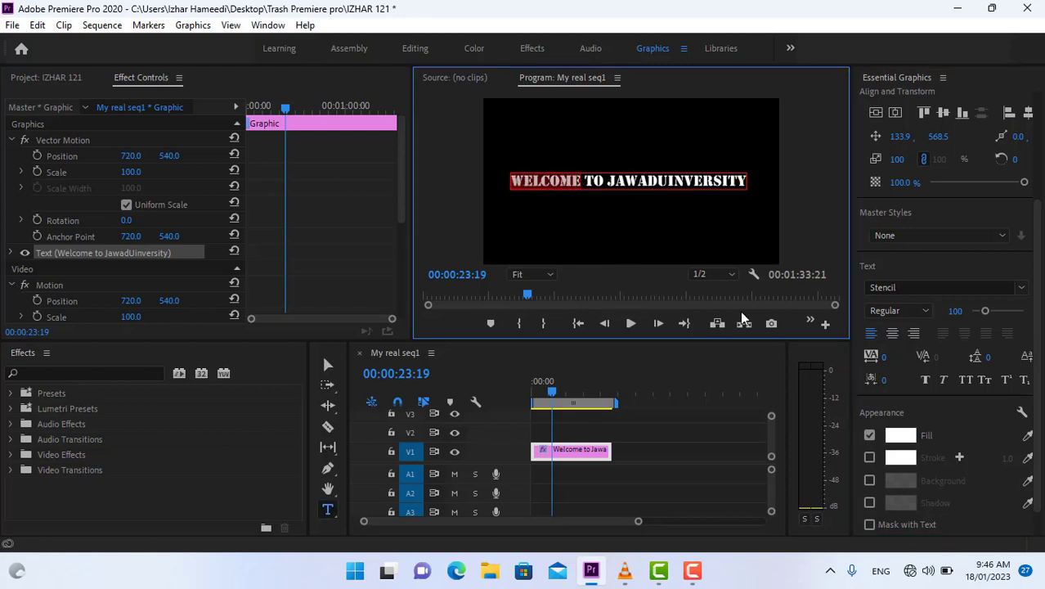
{"action": "left_click", "coordinate": [901, 435]}
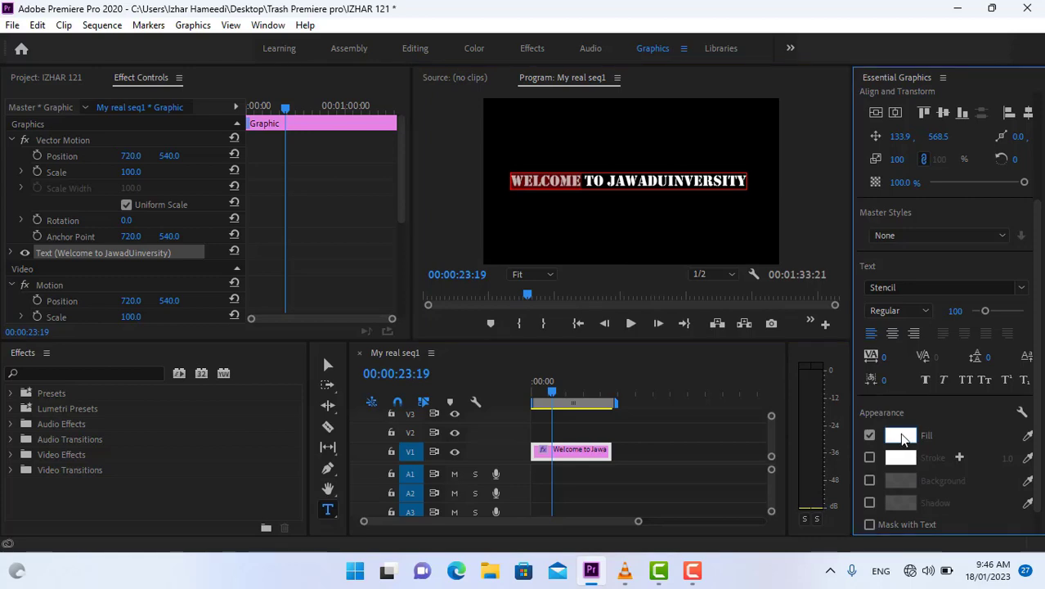
{"action": "left_click_drag", "start_coordinate": [222, 285], "coordinate": [228, 325]}
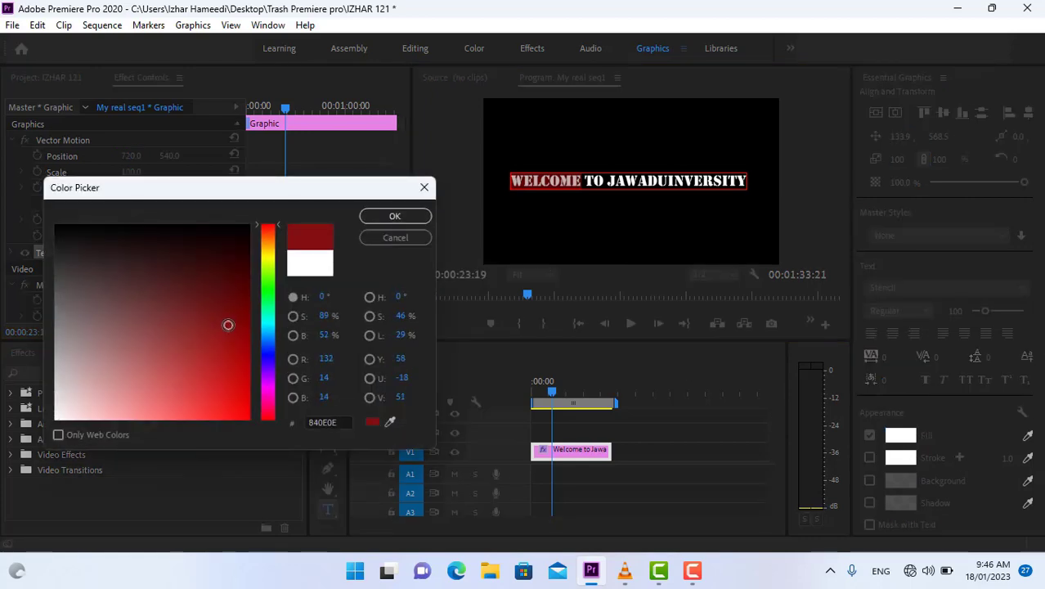
{"action": "left_click", "coordinate": [385, 219]}
{"action": "left_click", "coordinate": [570, 210]}
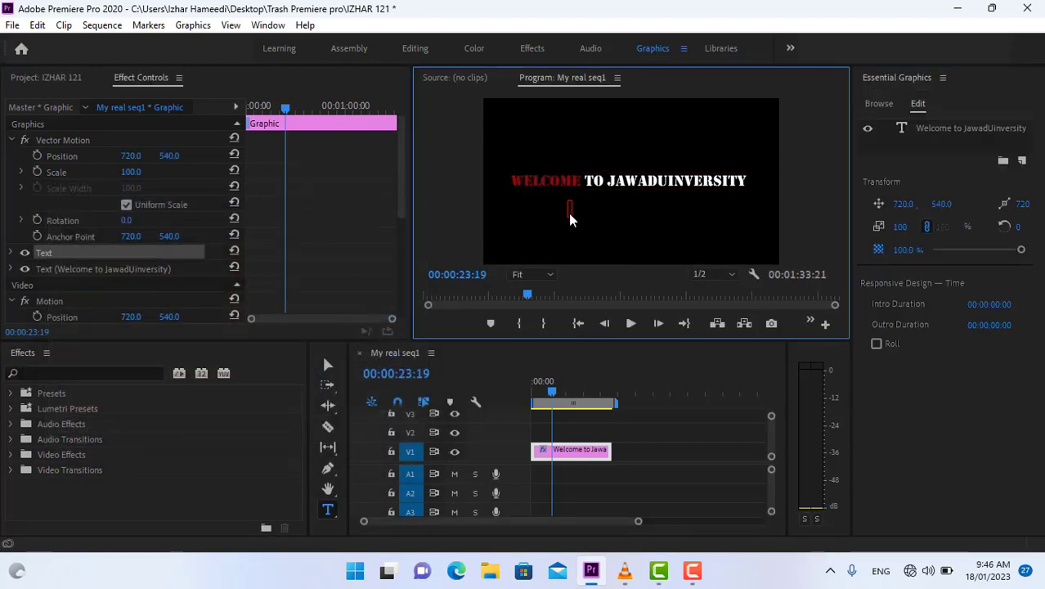
- Select only the word "to" in the title and set its fill color to muted brownish gray 745B5B
{"action": "left_click", "coordinate": [621, 183]}
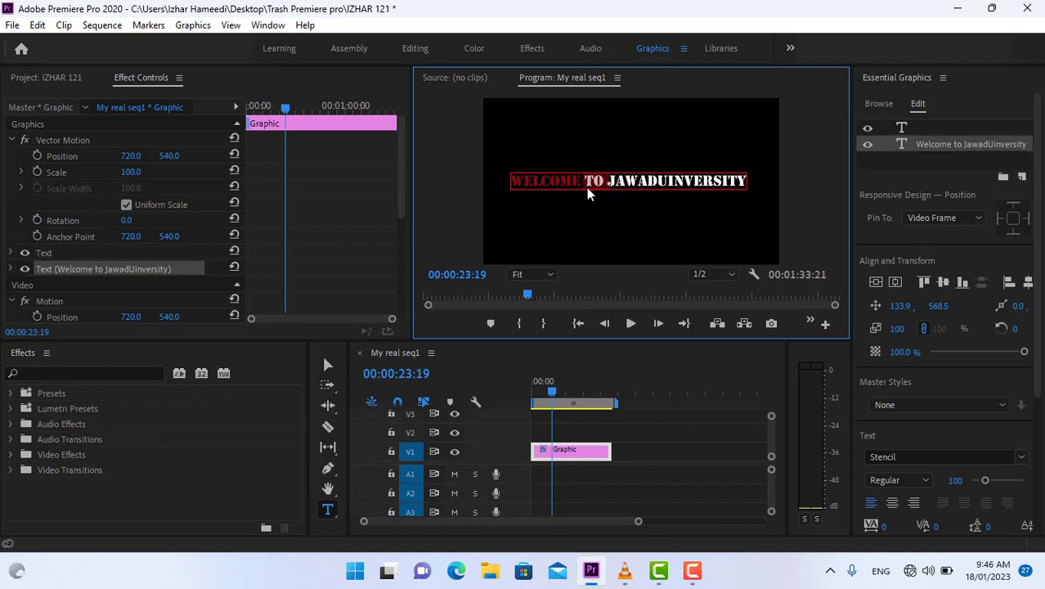
{"action": "scroll", "coordinate": [891, 442], "scroll_direction": "down", "scroll_amount": 3}
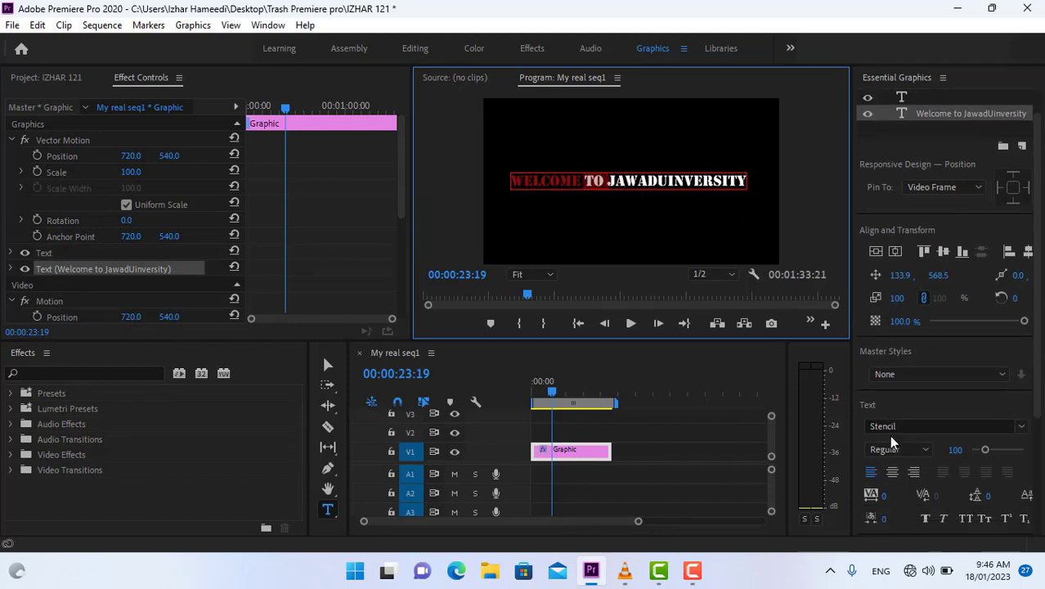
{"action": "left_click", "coordinate": [901, 482]}
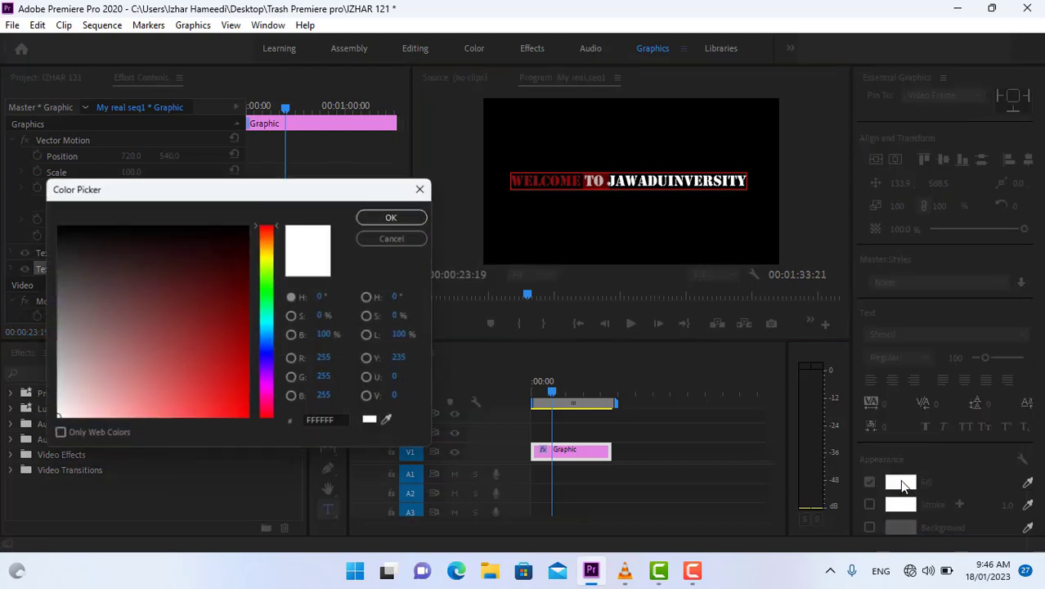
{"action": "left_click", "coordinate": [219, 327]}
{"action": "mouse_move", "coordinate": [214, 330]}
{"action": "left_mouse_down"}
{"action": "mouse_move", "coordinate": [181, 343]}
{"action": "mouse_move", "coordinate": [170, 373]}
{"action": "mouse_move", "coordinate": [115, 360]}
{"action": "mouse_move", "coordinate": [85, 298]}
{"action": "mouse_move", "coordinate": [122, 296]}
{"action": "mouse_move", "coordinate": [94, 389]}
{"action": "mouse_move", "coordinate": [68, 378]}
{"action": "mouse_move", "coordinate": [96, 312]}
{"action": "left_mouse_up"}
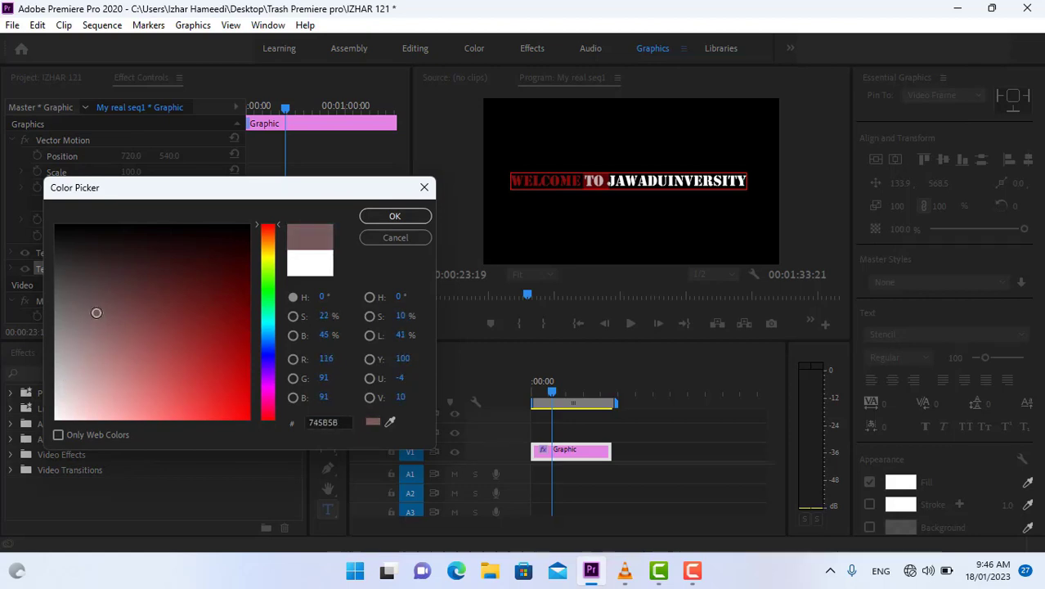
{"action": "left_click", "coordinate": [395, 216]}
- Select only the word "JawadUinversity" in the title and set its fill color to pink BC647E
{"action": "left_click", "coordinate": [661, 181]}
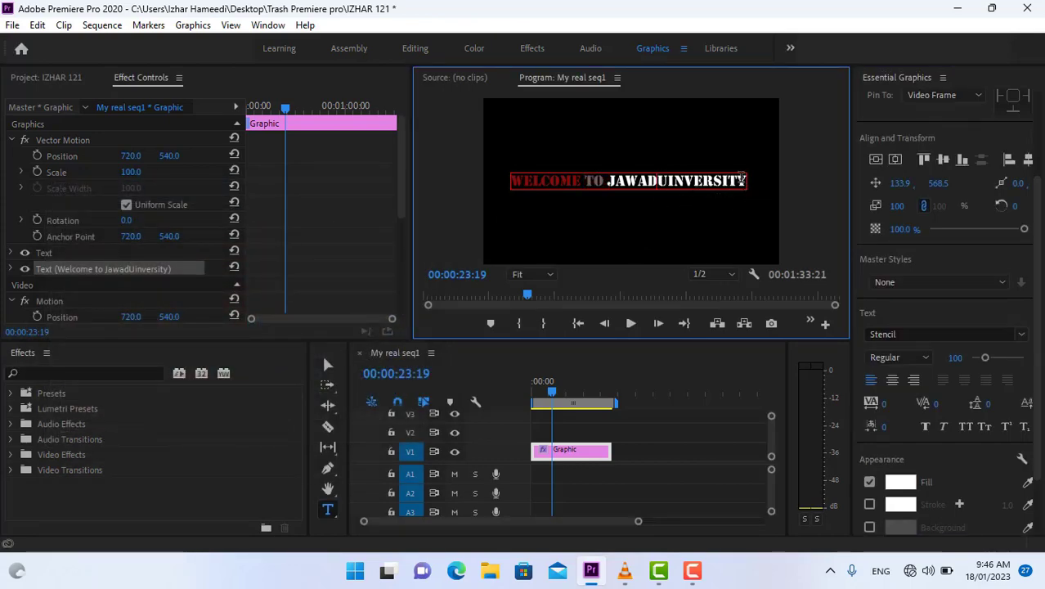
{"action": "left_click_drag", "start_coordinate": [732, 187], "coordinate": [615, 183]}
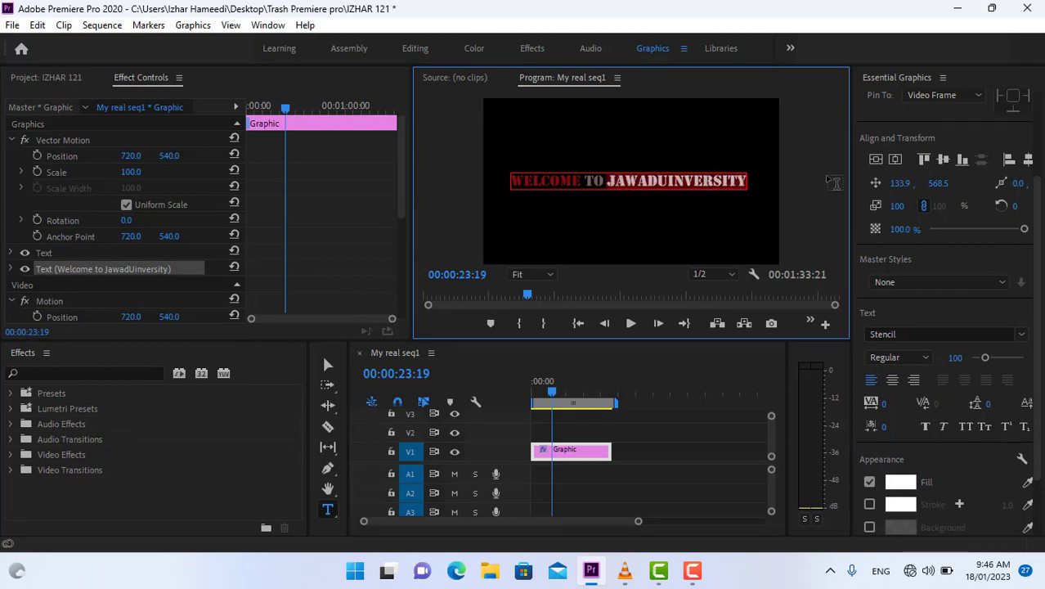
{"action": "left_click", "coordinate": [899, 485]}
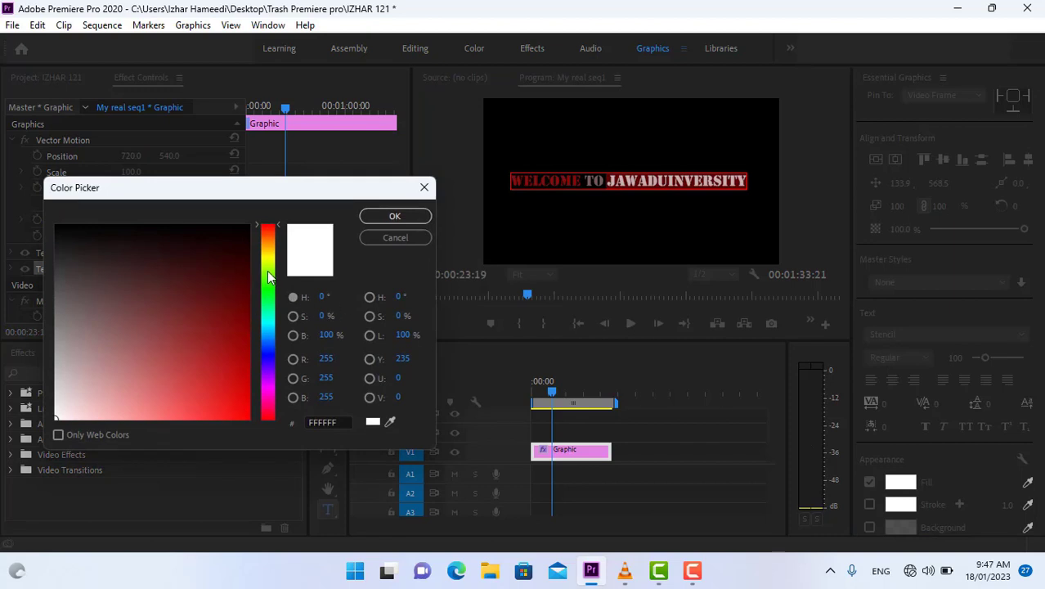
{"action": "mouse_move", "coordinate": [268, 262]}
{"action": "left_mouse_down"}
{"action": "mouse_move", "coordinate": [268, 277]}
{"action": "mouse_move", "coordinate": [201, 345]}
{"action": "mouse_move", "coordinate": [92, 376]}
{"action": "mouse_move", "coordinate": [69, 342]}
{"action": "mouse_move", "coordinate": [119, 300]}
{"action": "left_mouse_up"}
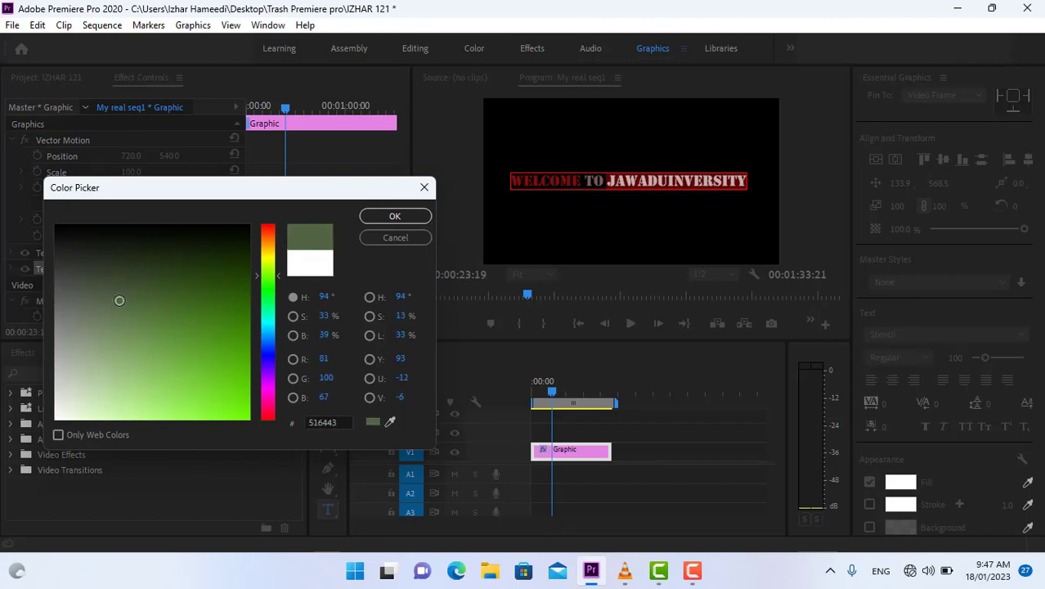
{"action": "left_click", "coordinate": [293, 360]}
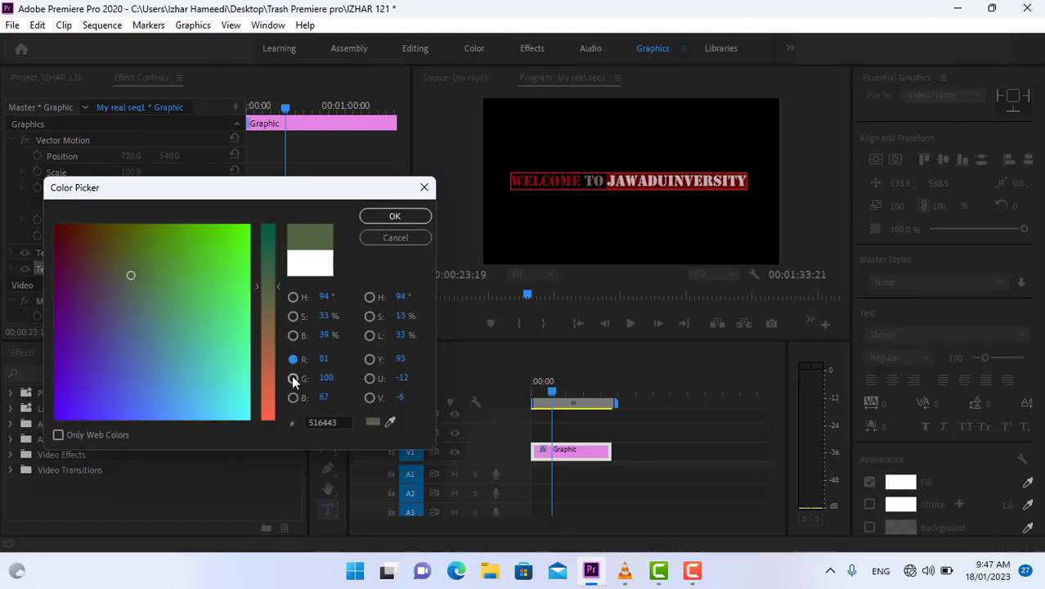
{"action": "left_click", "coordinate": [293, 378]}
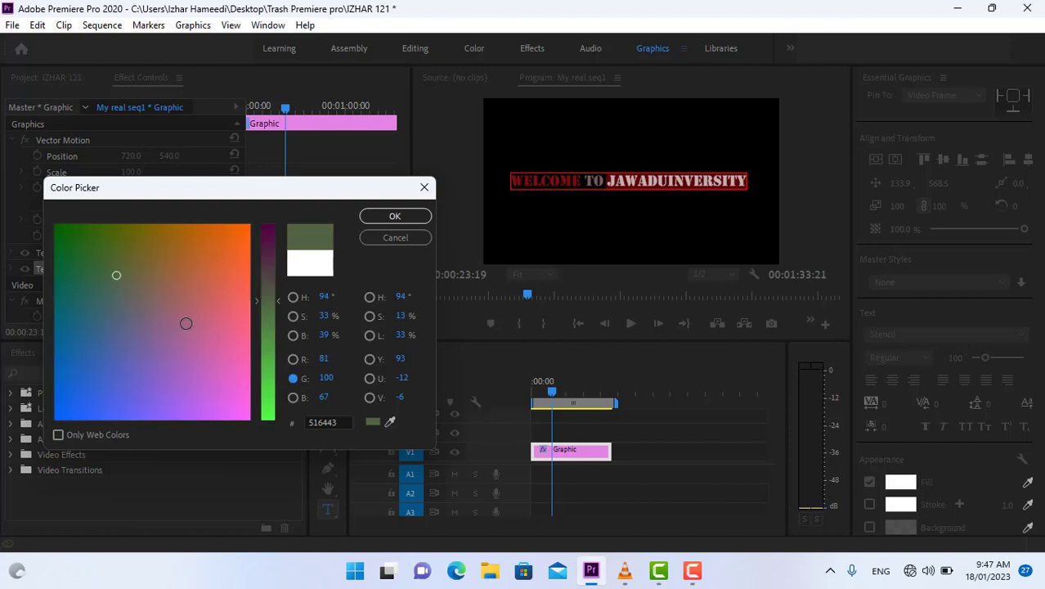
{"action": "left_click_drag", "start_coordinate": [209, 308], "coordinate": [197, 320]}
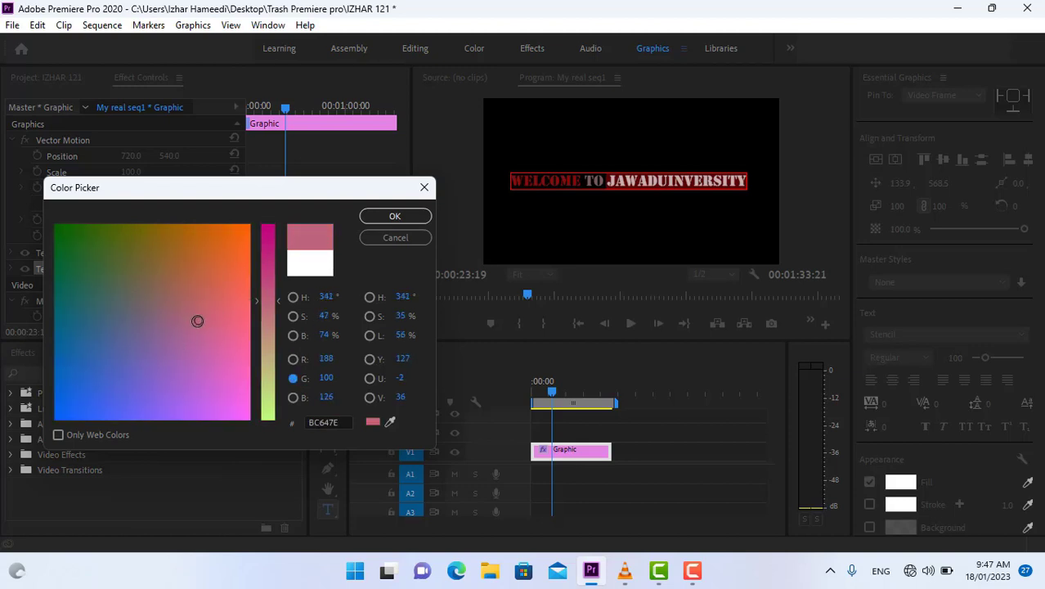
{"action": "left_click", "coordinate": [398, 218]}
- Start an empty text layer below the title and set its font to Tahoma Bold
{"action": "left_click", "coordinate": [685, 221]}
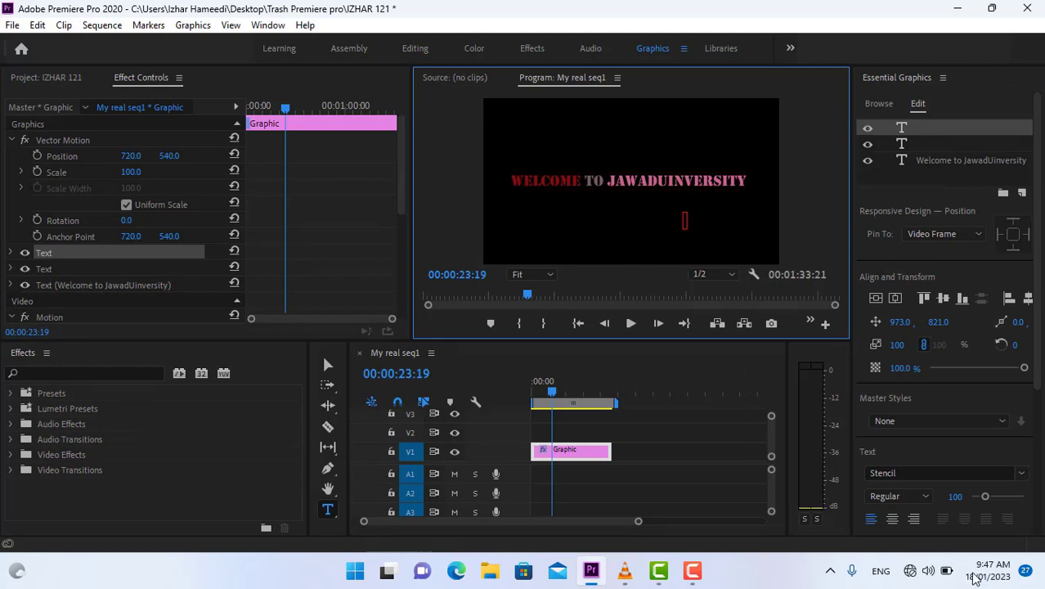
{"action": "scroll", "coordinate": [954, 476], "scroll_direction": "down", "scroll_amount": 3}
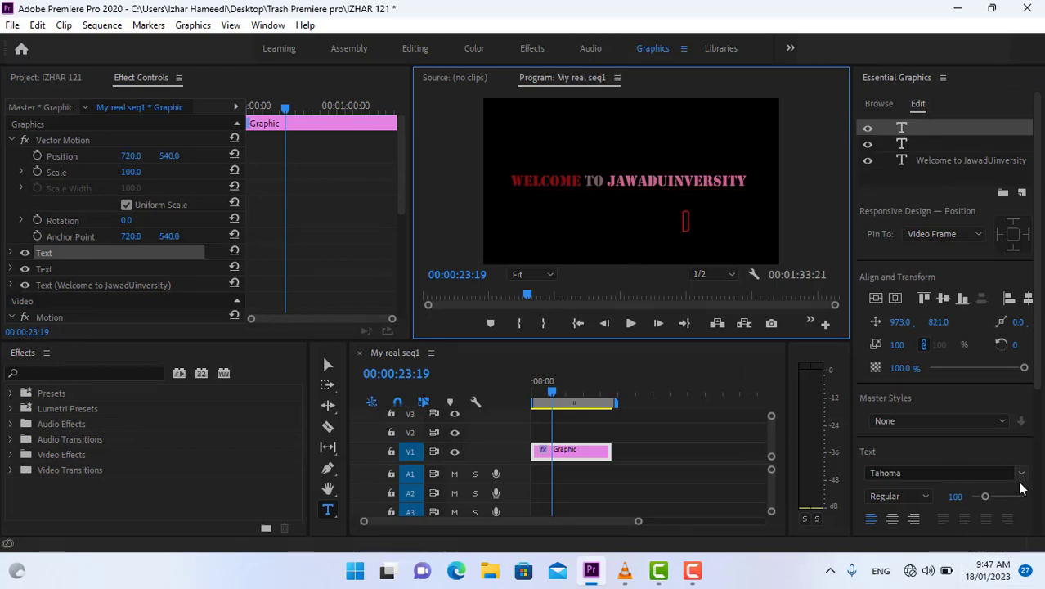
{"action": "left_click", "coordinate": [923, 496]}
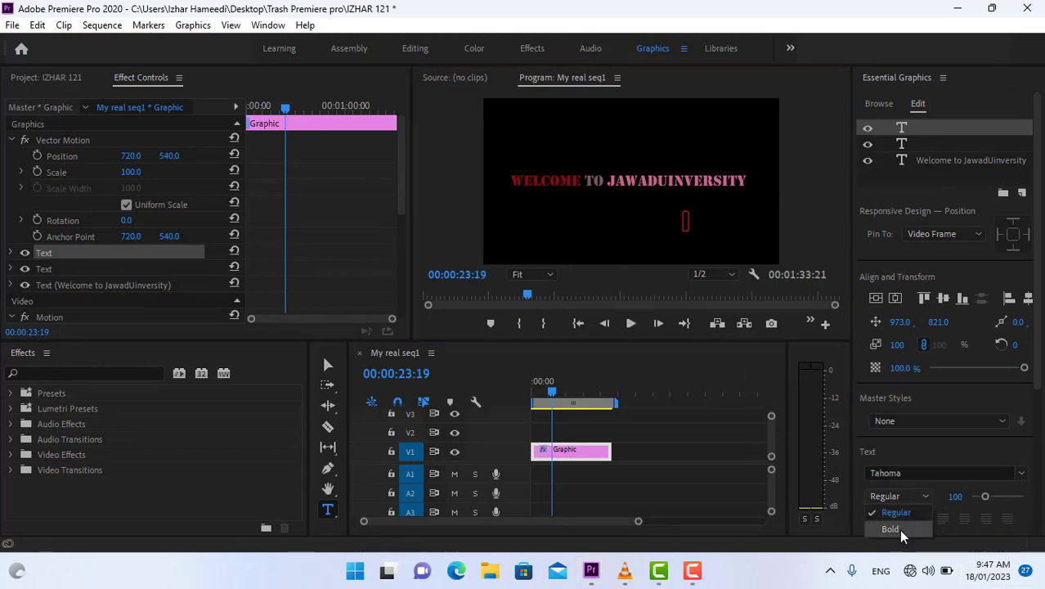
{"action": "left_click", "coordinate": [902, 530]}
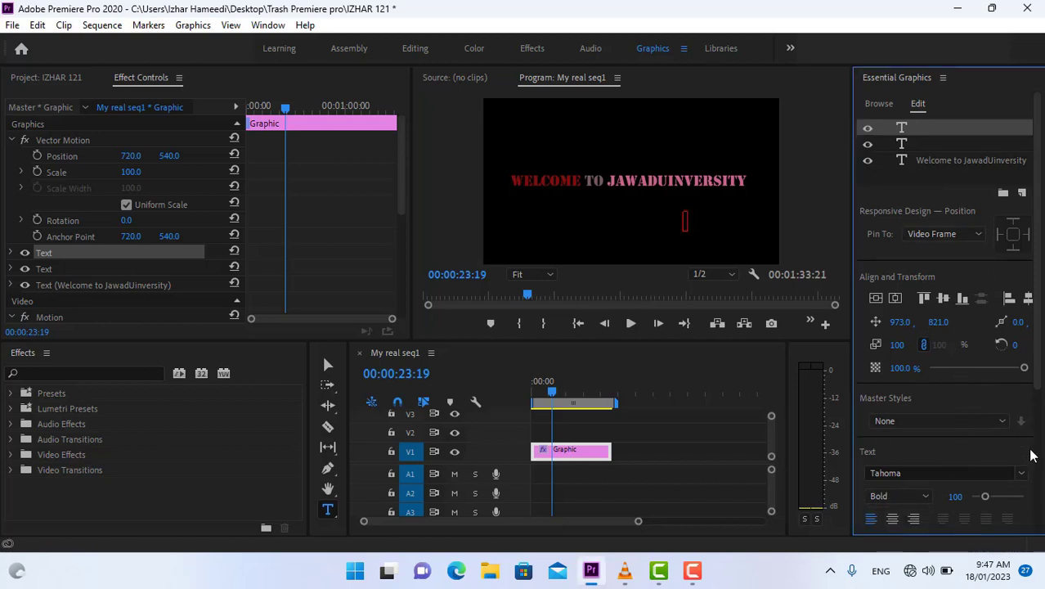
{"action": "scroll", "coordinate": [1037, 476], "scroll_direction": "down", "scroll_amount": 5}
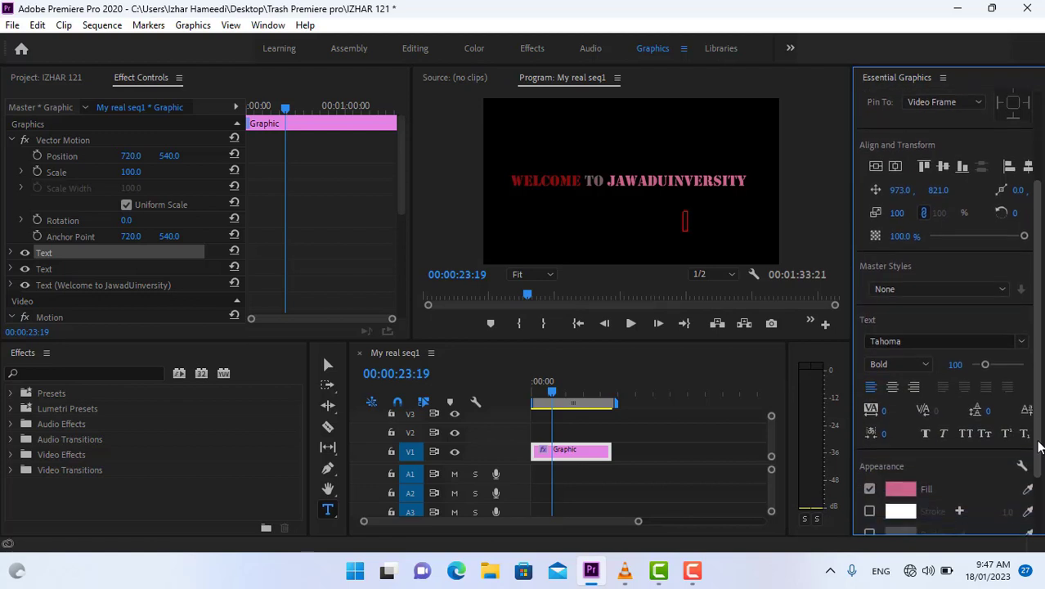
{"action": "scroll", "coordinate": [1038, 476], "scroll_direction": "down", "scroll_amount": 2}
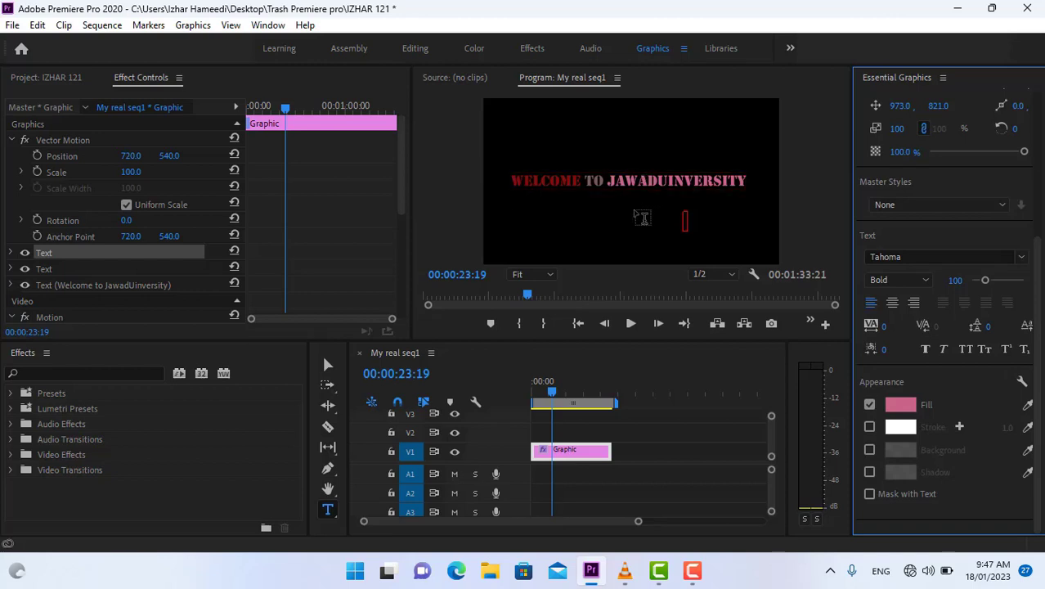
- Move the playhead to the start of the sequence and look through the Video Effects categories
{"action": "left_click", "coordinate": [546, 395]}
{"action": "left_click_drag", "start_coordinate": [546, 395], "coordinate": [532, 395]}
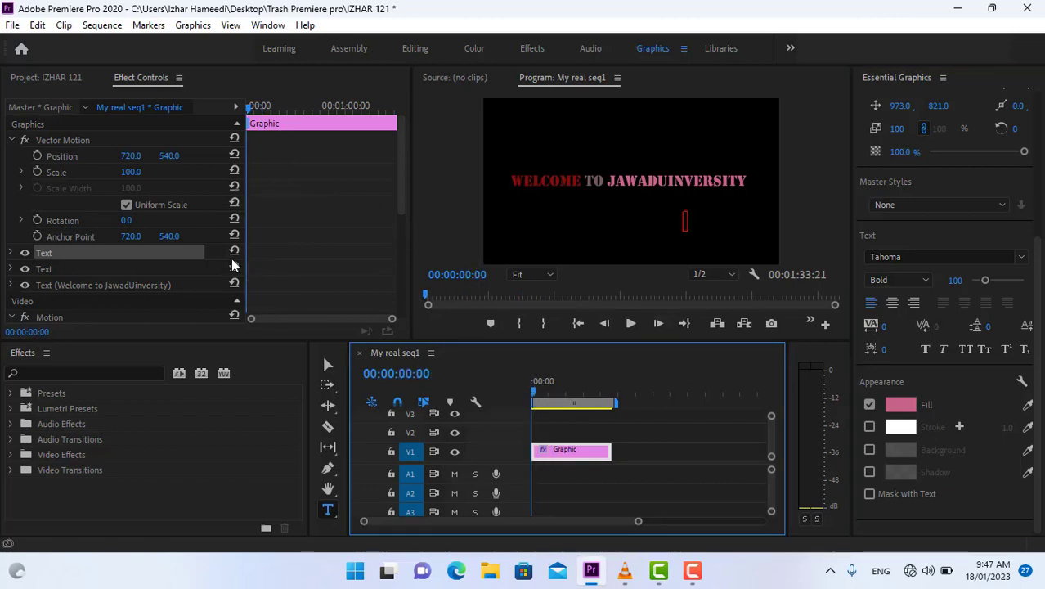
{"action": "left_click", "coordinate": [13, 455]}
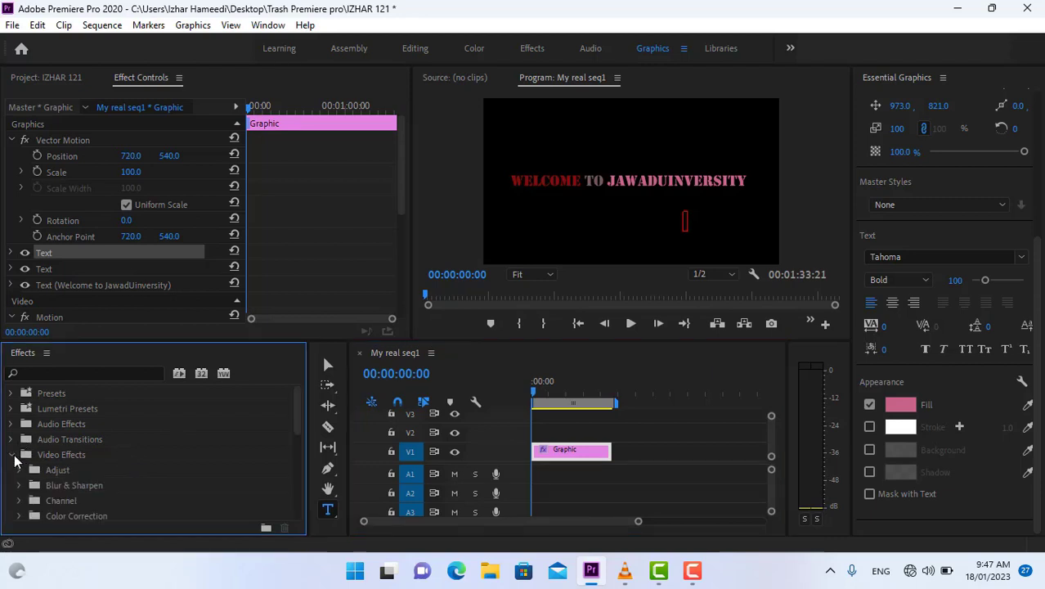
{"action": "scroll", "coordinate": [99, 481], "scroll_direction": "down", "scroll_amount": 4}
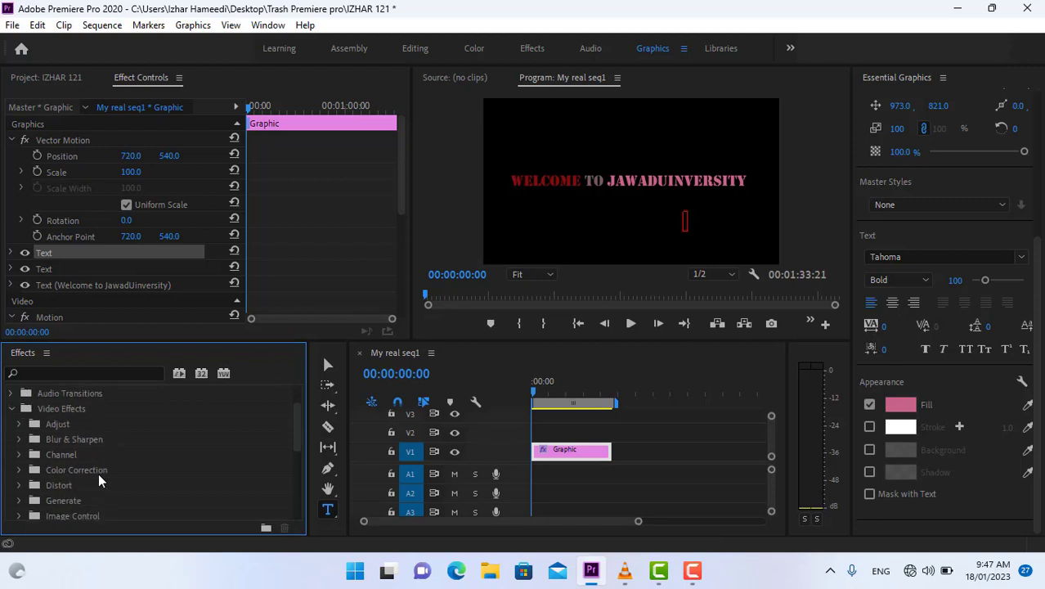
{"action": "scroll", "coordinate": [98, 481], "scroll_direction": "down", "scroll_amount": 2}
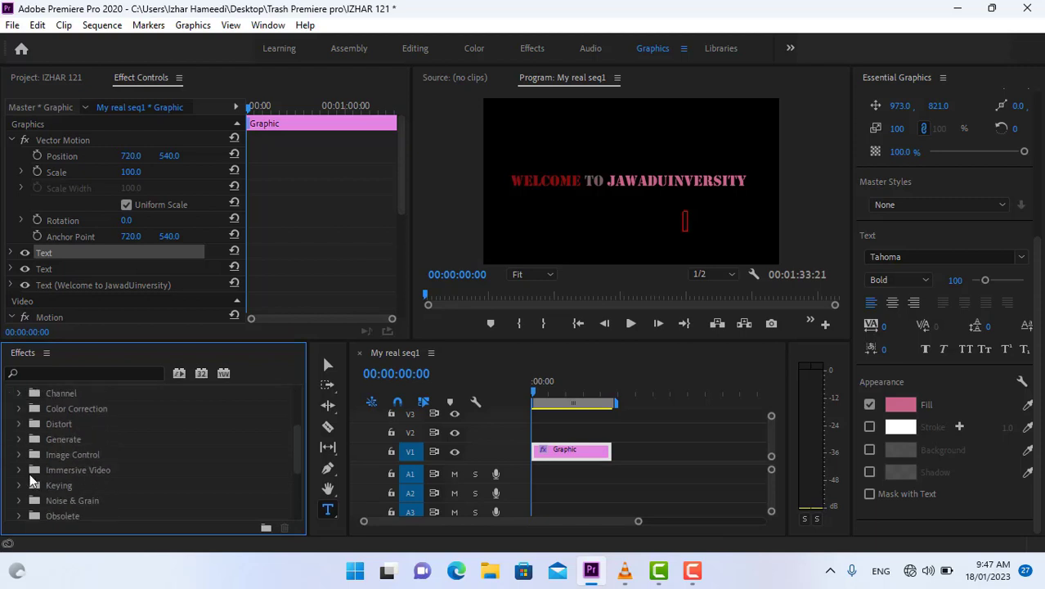
{"action": "left_click", "coordinate": [18, 471]}
{"action": "left_click", "coordinate": [18, 470]}
{"action": "scroll", "coordinate": [78, 483], "scroll_direction": "down", "scroll_amount": 5}
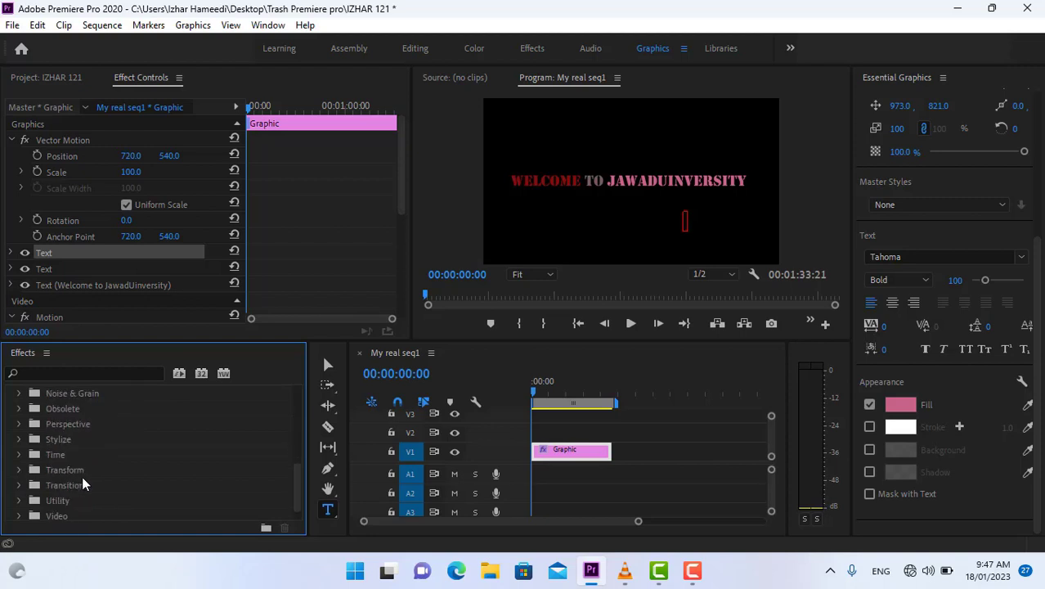
{"action": "scroll", "coordinate": [82, 485], "scroll_direction": "down", "scroll_amount": 1}
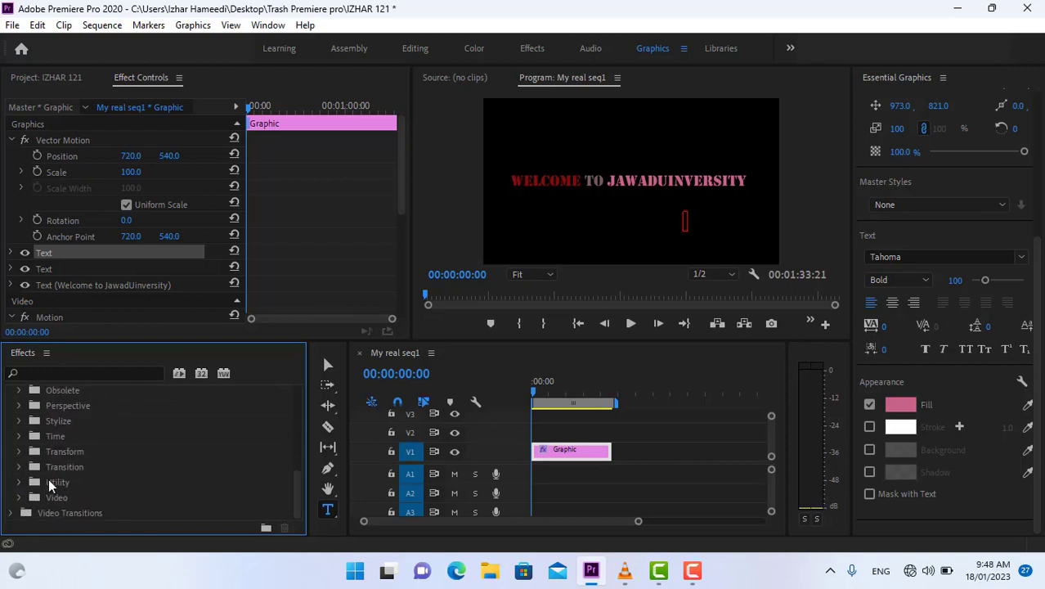
{"action": "scroll", "coordinate": [49, 486], "scroll_direction": "up", "scroll_amount": 3}
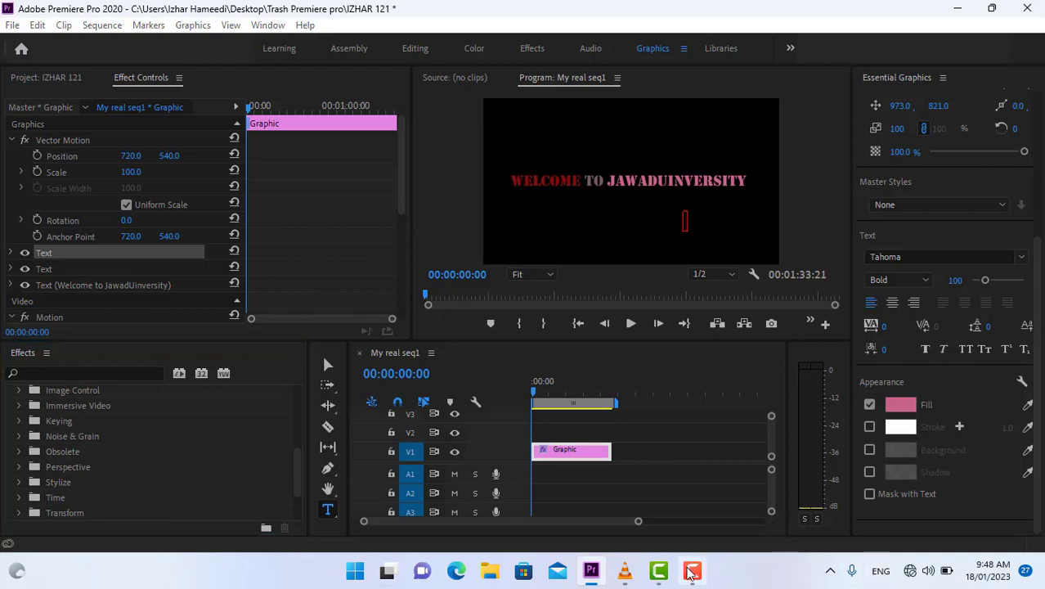
{"action": "left_click", "coordinate": [692, 570]}
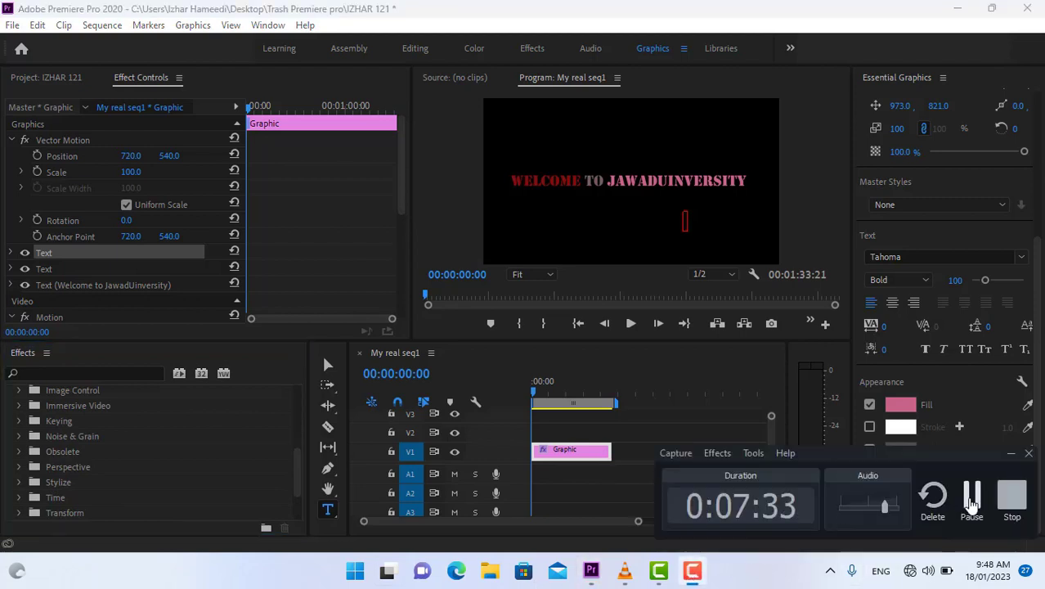
{"action": "left_click", "coordinate": [973, 509]}
- Apply the Band Wipe video transition from the Wipe group to the start of the title graphic clip on V1
{"action": "left_click", "coordinate": [144, 530]}
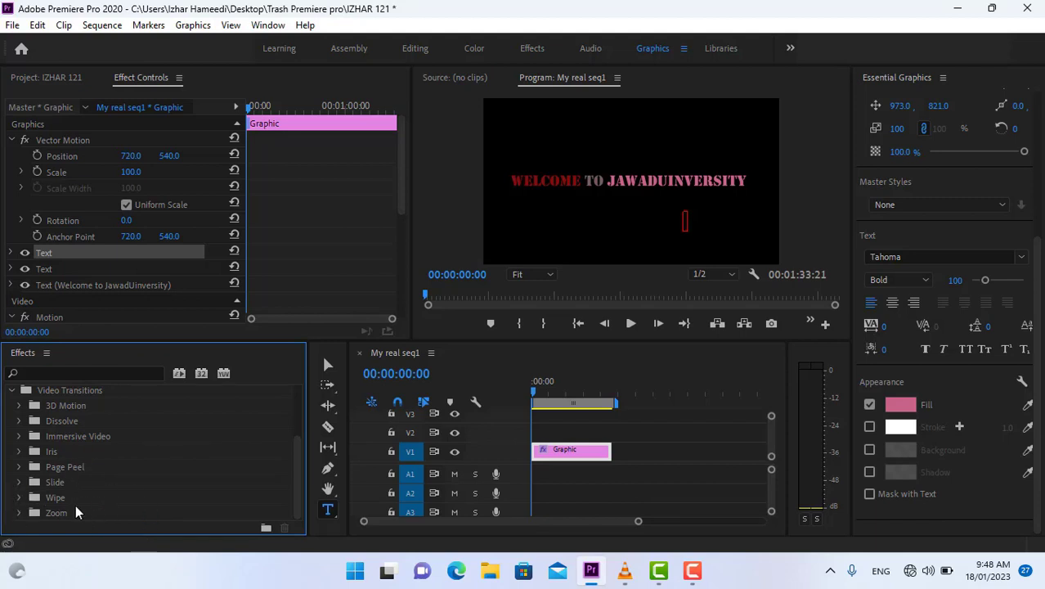
{"action": "left_click", "coordinate": [18, 497]}
{"action": "scroll", "coordinate": [157, 500], "scroll_direction": "down", "scroll_amount": 2}
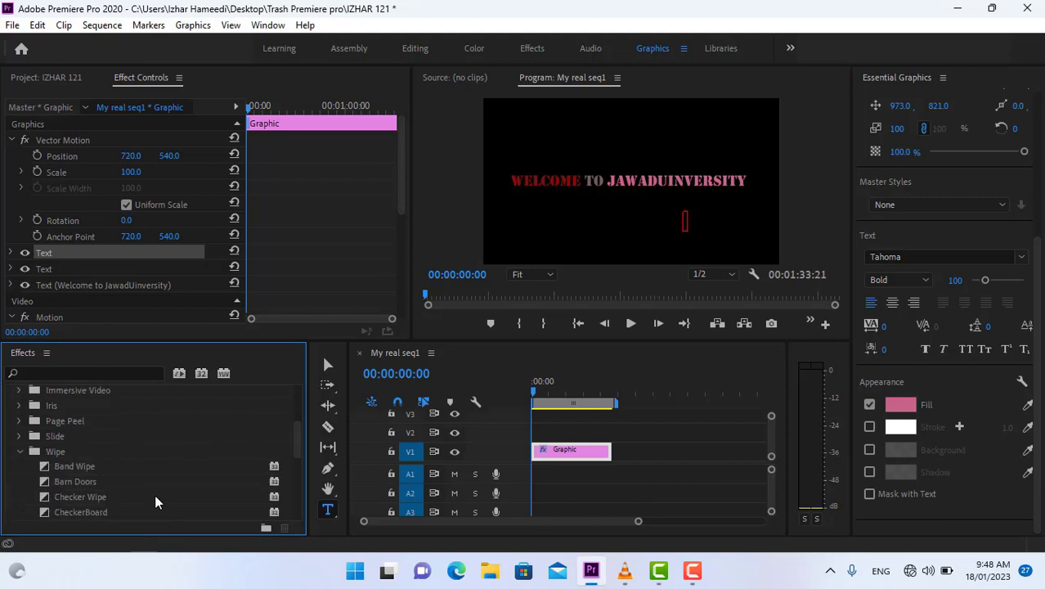
{"action": "scroll", "coordinate": [157, 500], "scroll_direction": "down", "scroll_amount": 1}
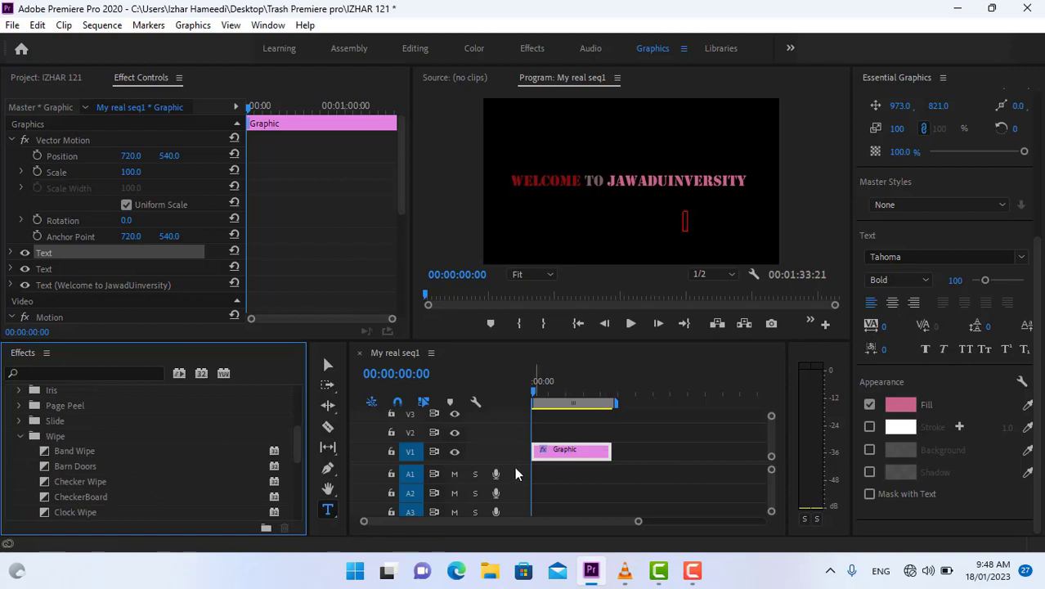
{"action": "left_click", "coordinate": [22, 440]}
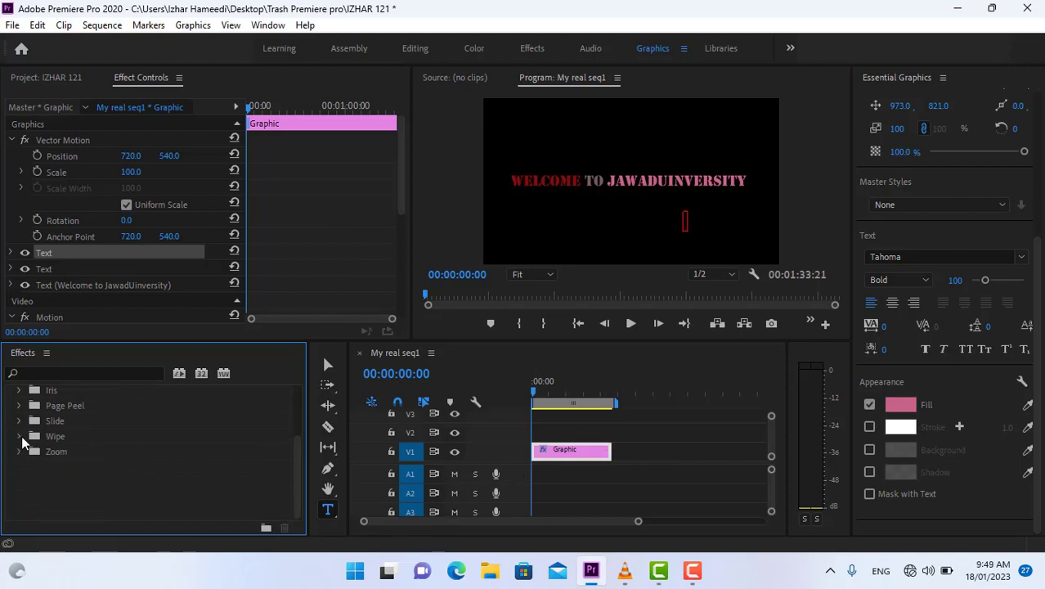
{"action": "left_click", "coordinate": [22, 440]}
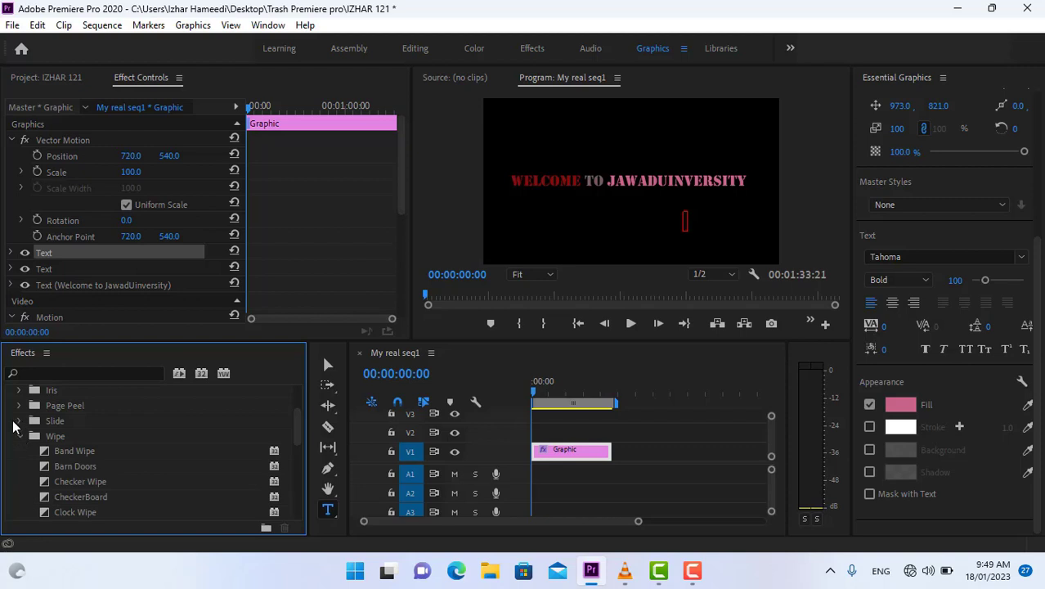
{"action": "left_click", "coordinate": [15, 423]}
{"action": "left_click", "coordinate": [21, 421]}
{"action": "left_click", "coordinate": [22, 438]}
{"action": "left_click", "coordinate": [20, 437]}
{"action": "left_click_drag", "start_coordinate": [52, 455], "coordinate": [541, 450]}
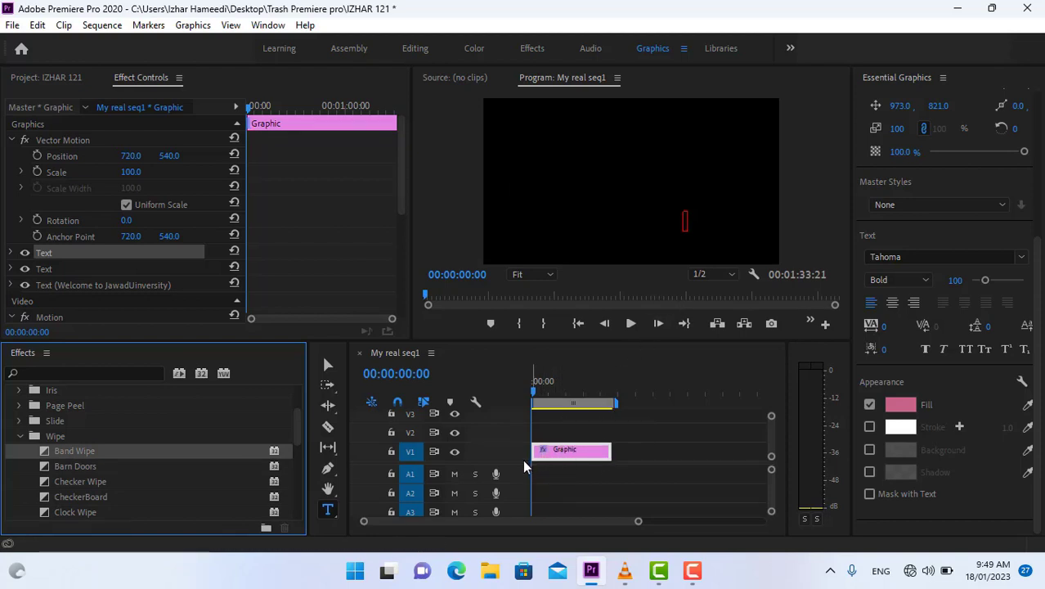
{"action": "left_click_drag", "start_coordinate": [530, 462], "coordinate": [532, 463]}
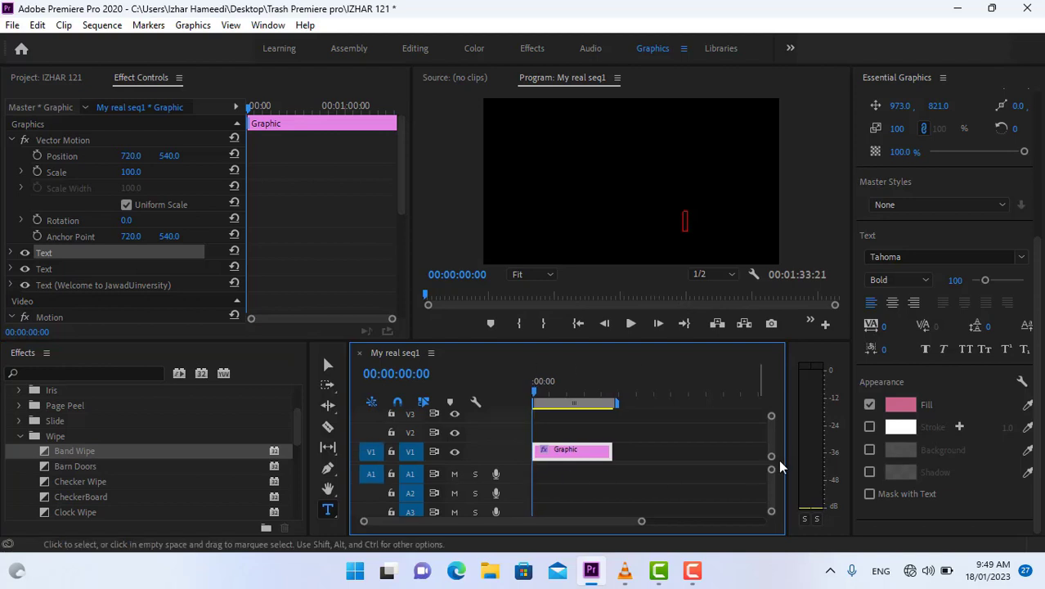
- Enlarge the video track height and play the opening seconds of the sequence to preview the title's Band Wipe transition
{"action": "left_click_drag", "start_coordinate": [772, 471], "coordinate": [772, 460]}
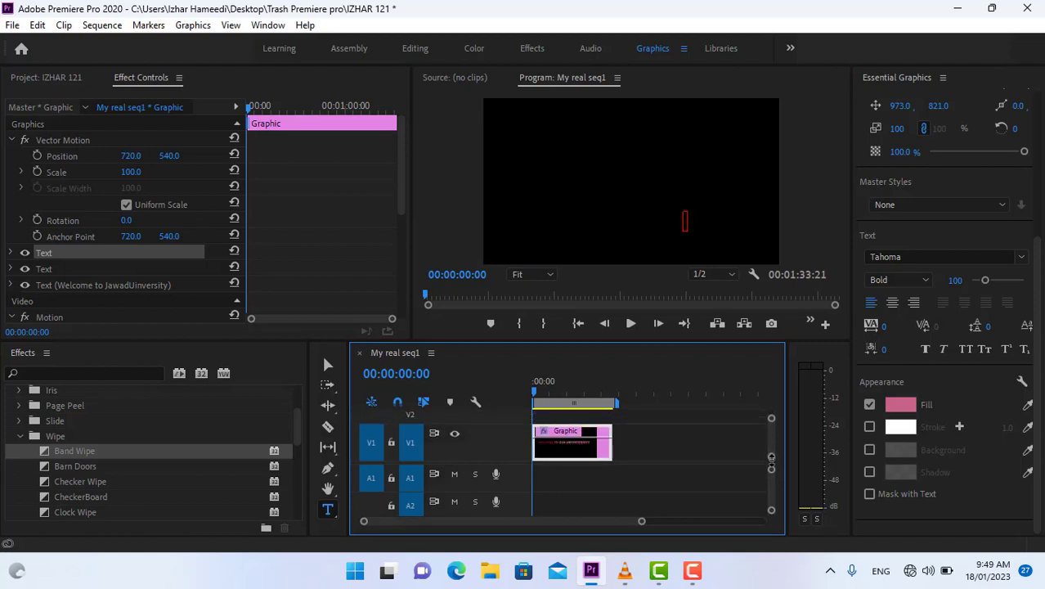
{"action": "left_click", "coordinate": [631, 324]}
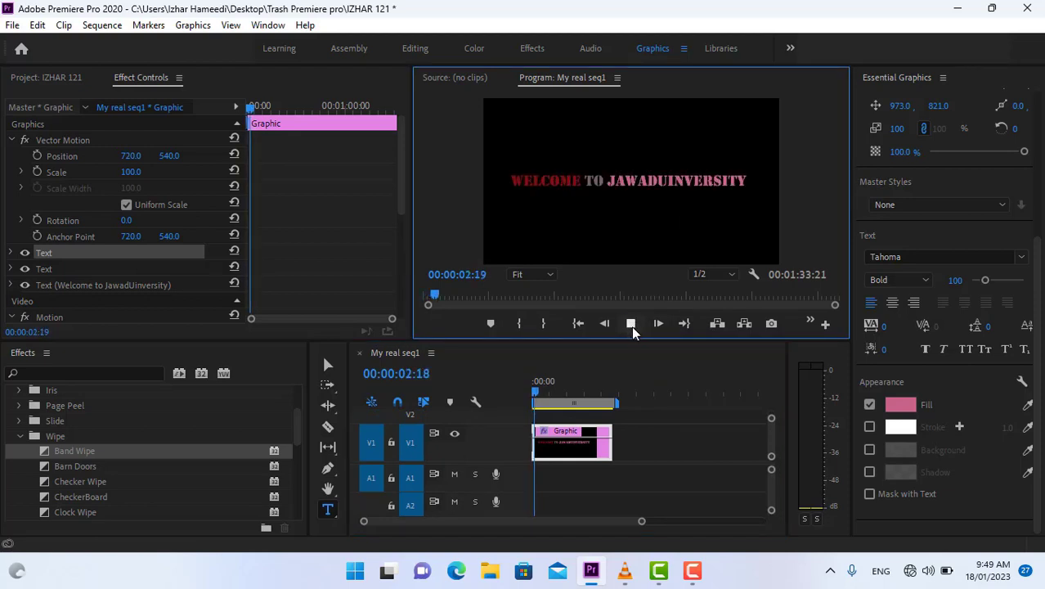
{"action": "left_click", "coordinate": [632, 326]}
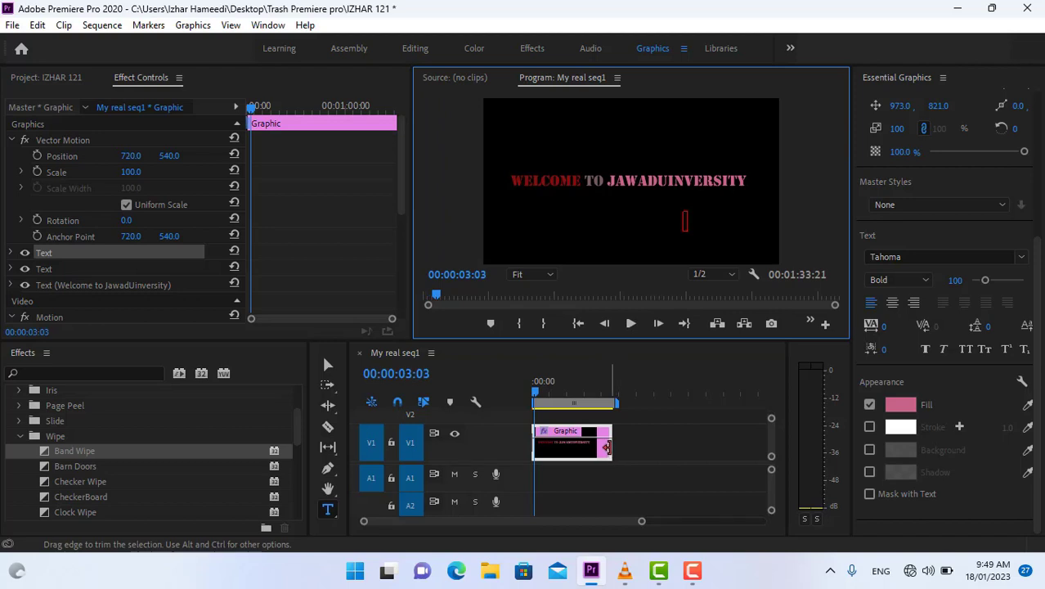
- Extend the end of the title graphic clip on V1 to about 2 minutes and switch to the Editing workspace
{"action": "left_click_drag", "start_coordinate": [606, 448], "coordinate": [635, 447]}
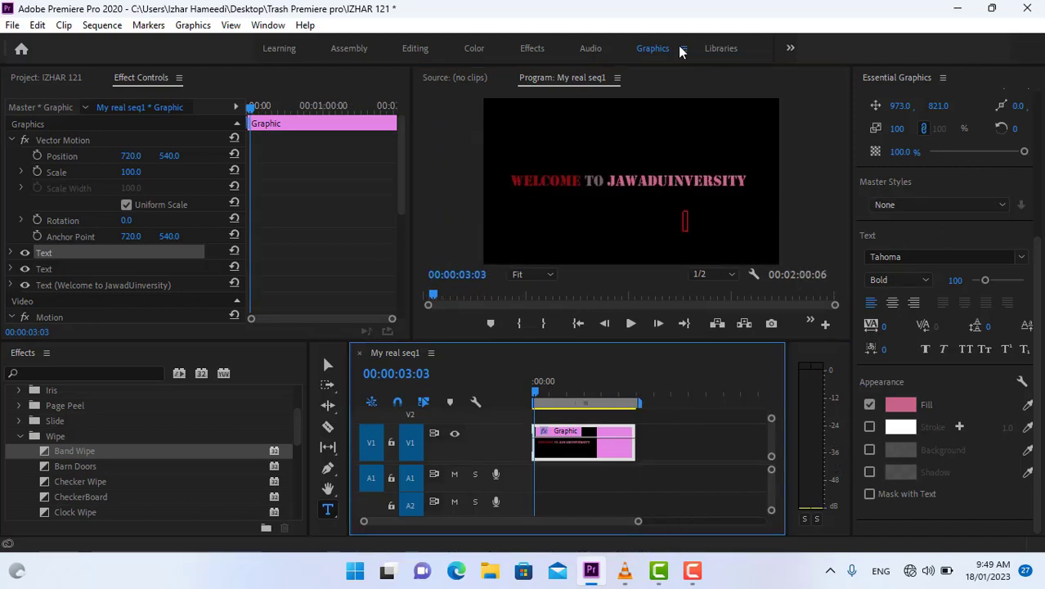
{"action": "left_click", "coordinate": [421, 51]}
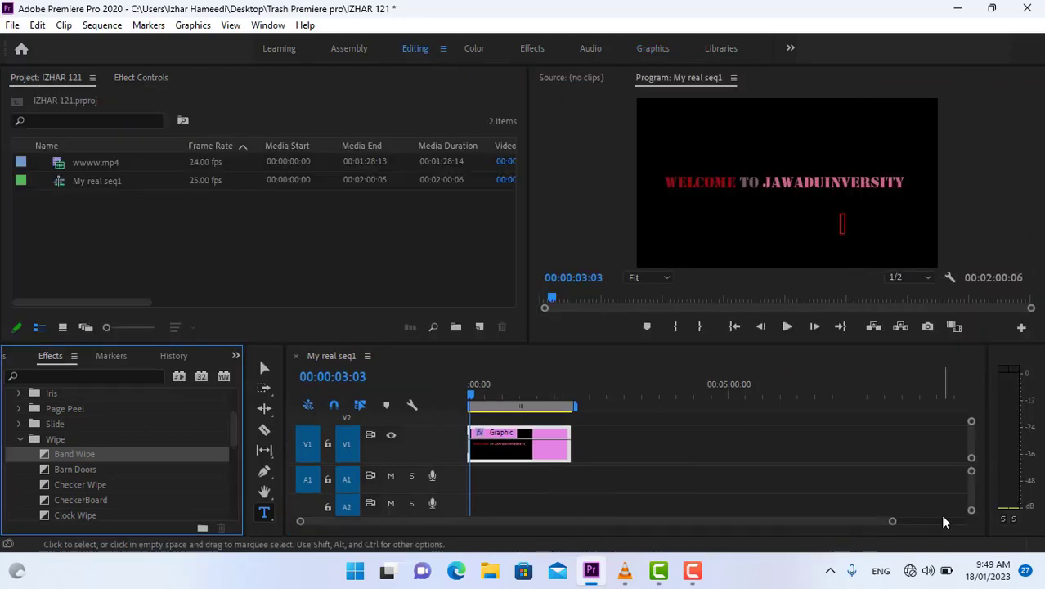
- Play the opening of the sequence from its start to preview the title's current transition
{"action": "left_click_drag", "start_coordinate": [893, 522], "coordinate": [778, 548]}
{"action": "left_click_drag", "start_coordinate": [474, 401], "coordinate": [460, 398]}
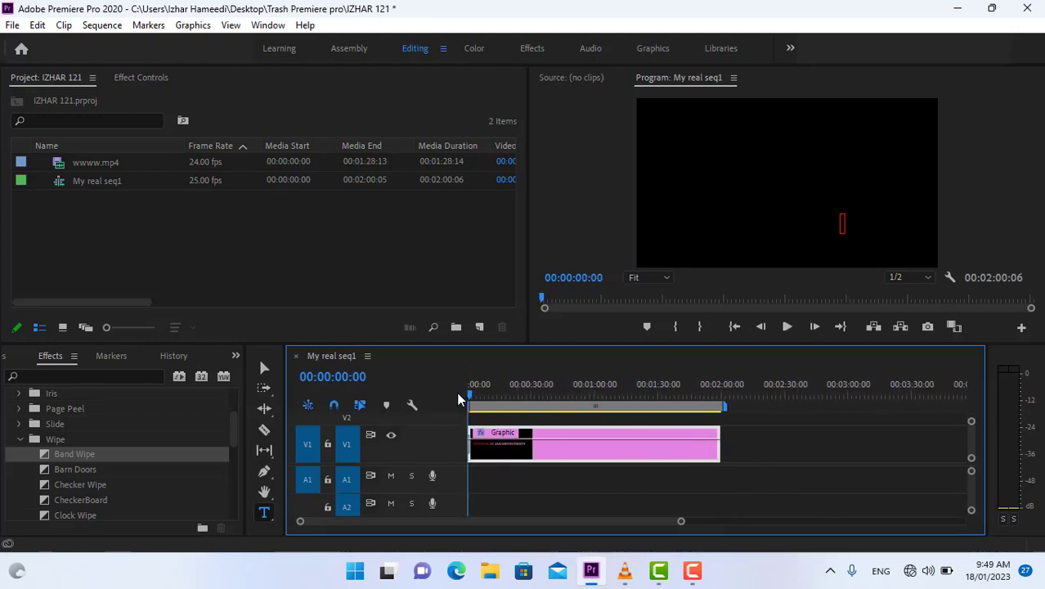
{"action": "left_click", "coordinate": [787, 326]}
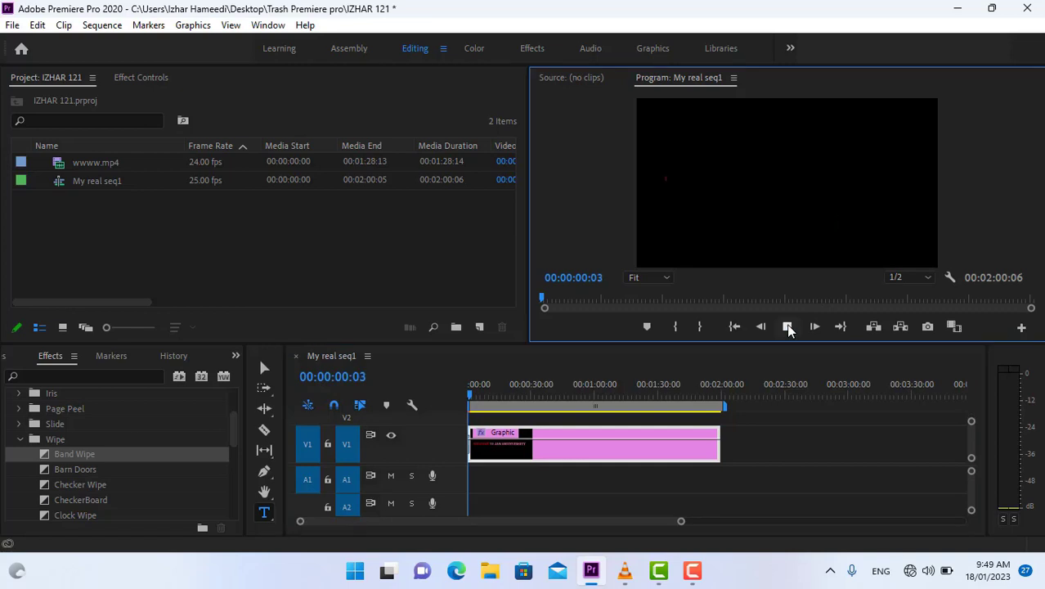
{"action": "left_click", "coordinate": [788, 327]}
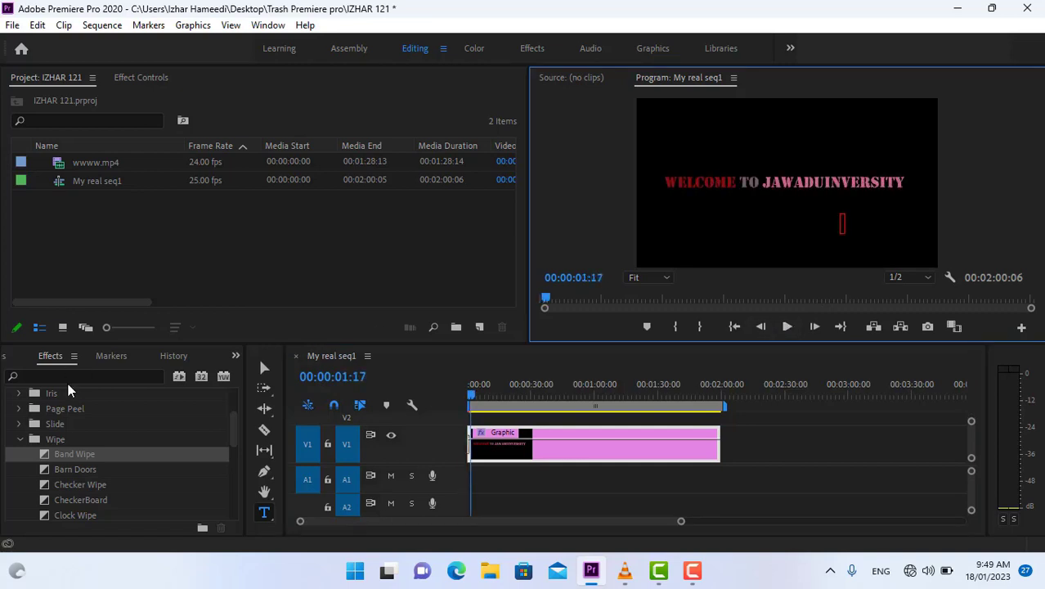
- Try to apply the Barn Doors transition to the title graphic clip and play the opening of the sequence
{"action": "left_click_drag", "start_coordinate": [67, 471], "coordinate": [751, 347]}
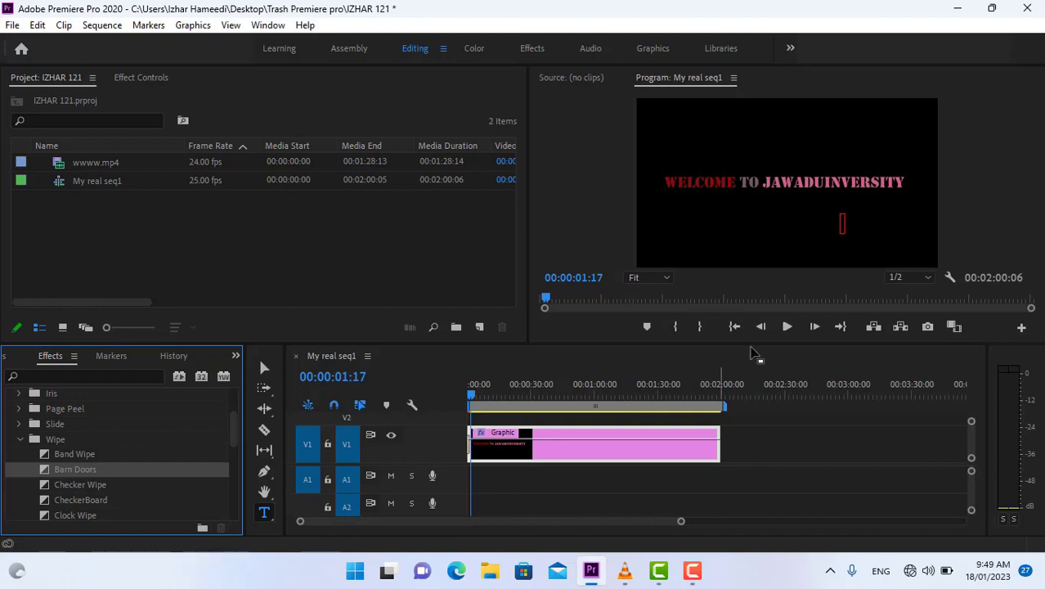
{"action": "left_click", "coordinate": [465, 399]}
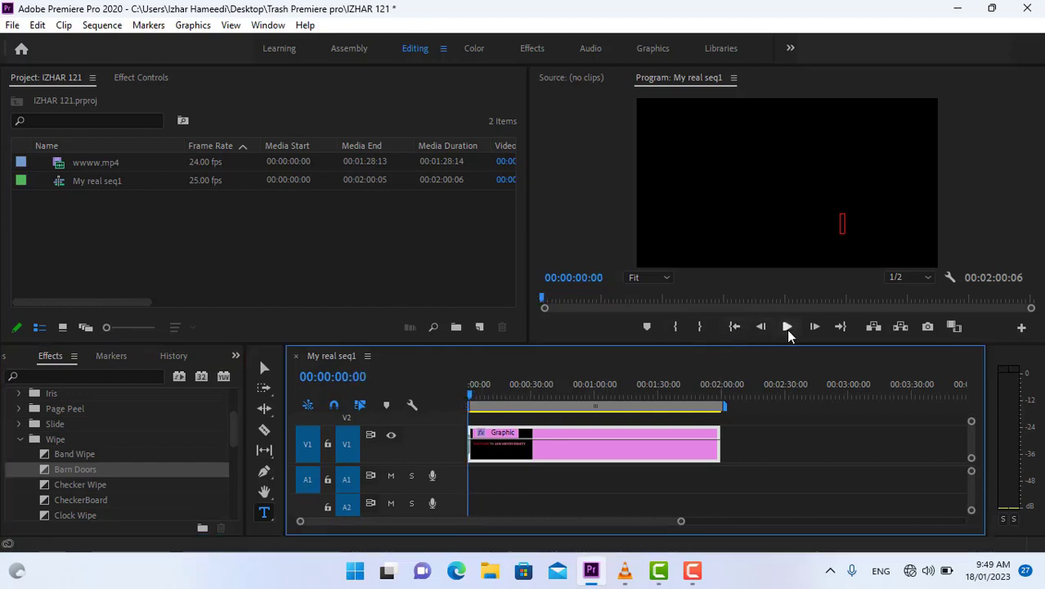
{"action": "left_click", "coordinate": [787, 327]}
{"action": "left_click", "coordinate": [789, 327]}
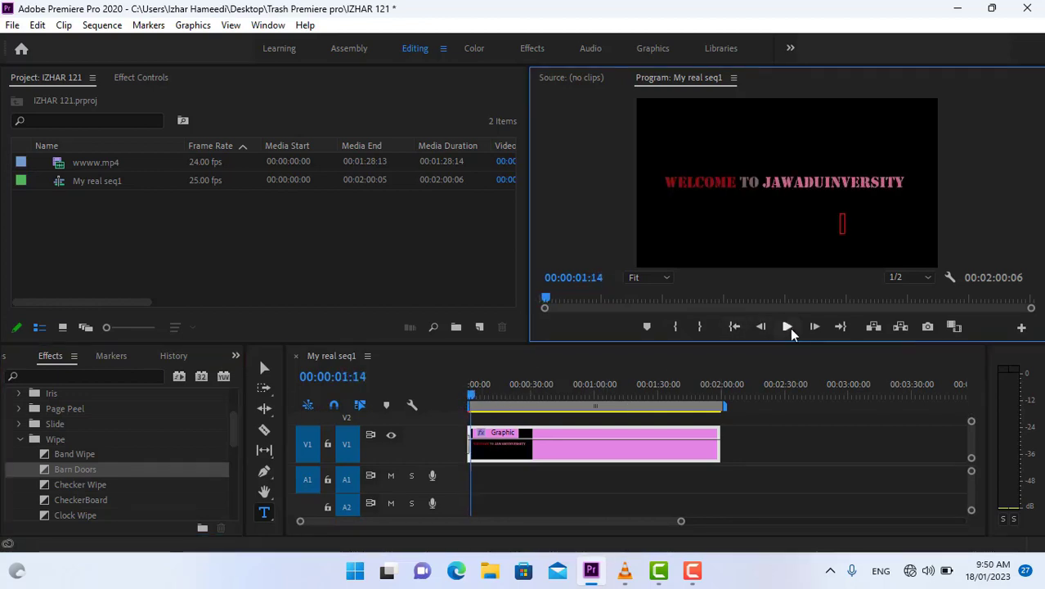
- Trim the end of the title graphic clip on V1 to a length of about 10 seconds
{"action": "left_click_drag", "start_coordinate": [684, 524], "coordinate": [654, 527]}
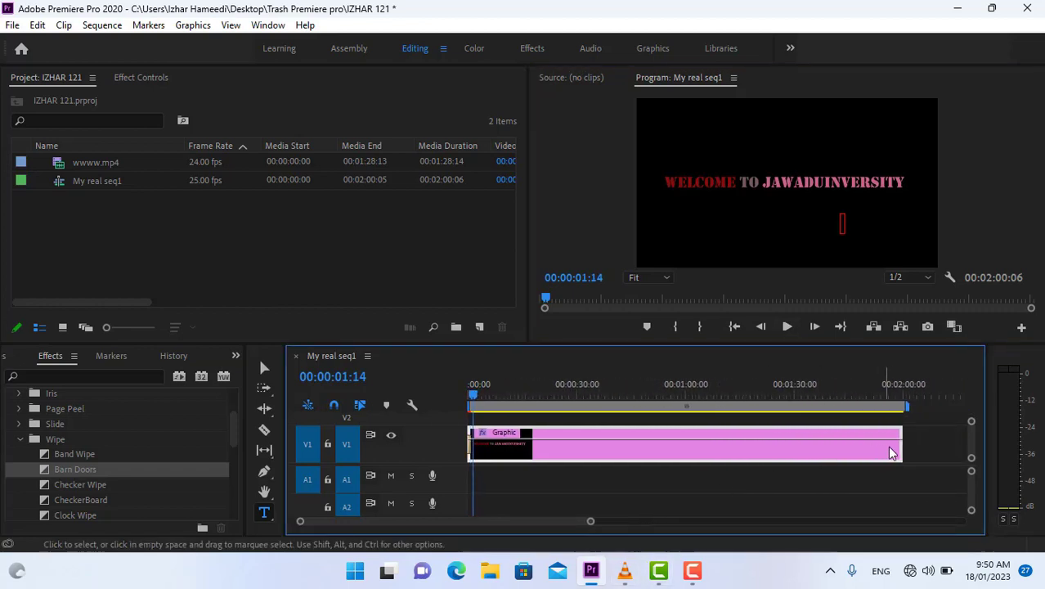
{"action": "left_click_drag", "start_coordinate": [899, 448], "coordinate": [548, 447]}
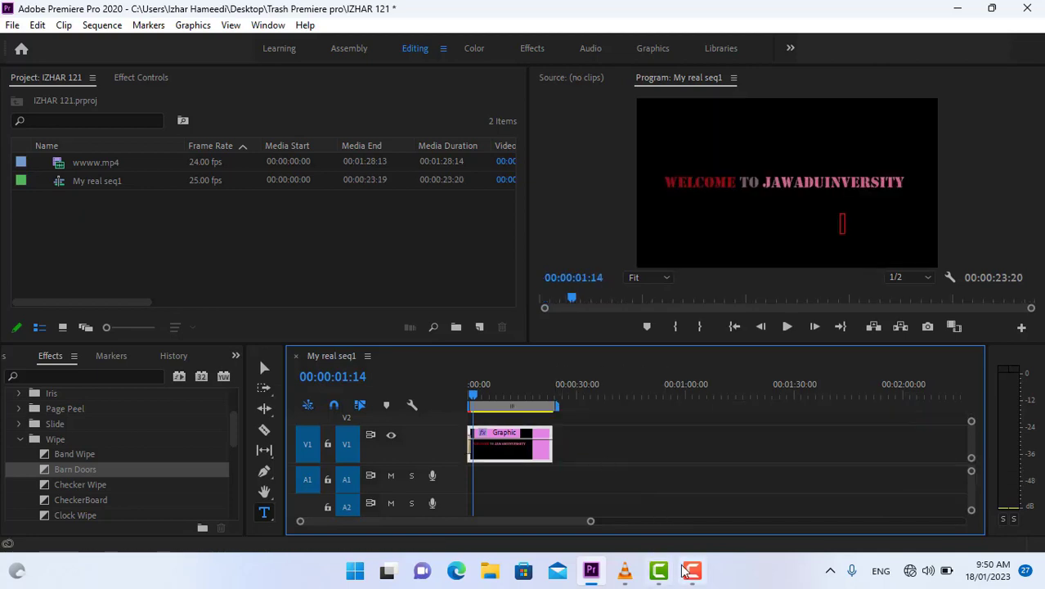
{"action": "left_click_drag", "start_coordinate": [592, 526], "coordinate": [557, 530]}
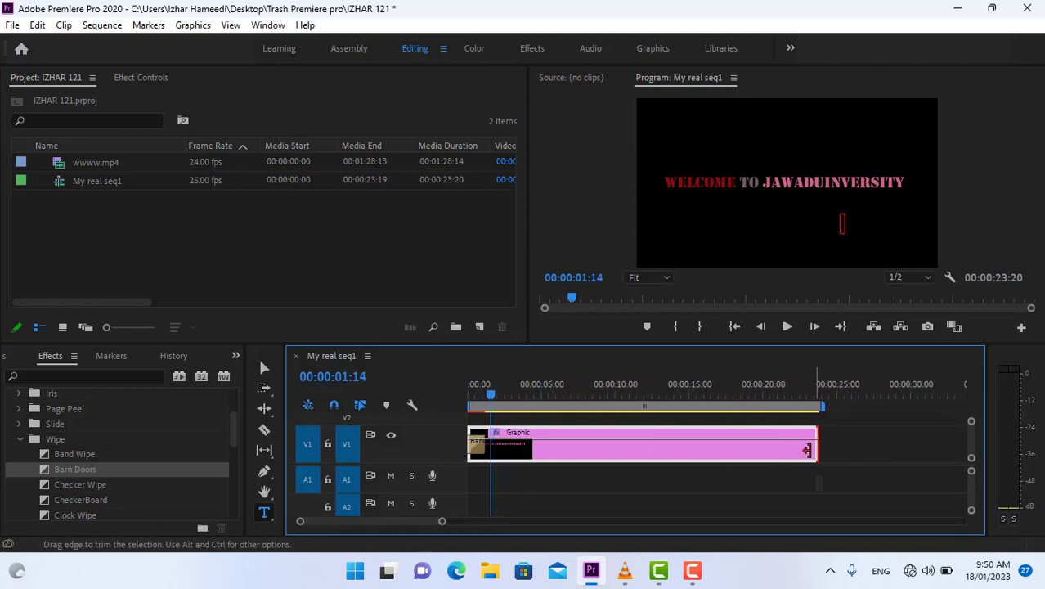
{"action": "left_click_drag", "start_coordinate": [813, 450], "coordinate": [620, 433]}
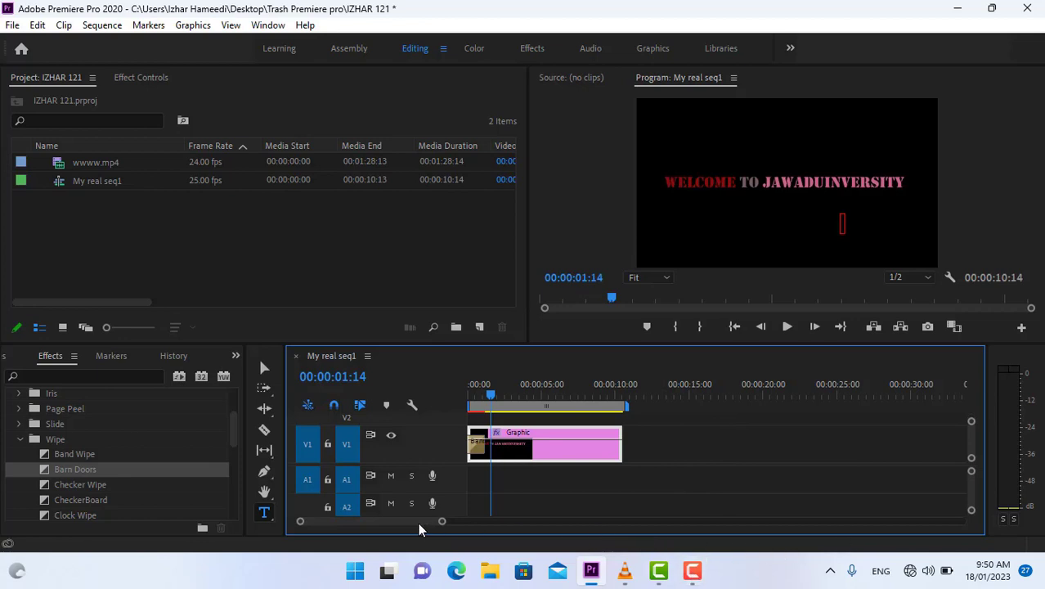
- Replace the transition at the start of the title graphic clip with Checker Wipe and preview it from the sequence start
{"action": "mouse_move", "coordinate": [441, 524]}
{"action": "left_mouse_down"}
{"action": "mouse_move", "coordinate": [404, 523]}
{"action": "mouse_move", "coordinate": [424, 528]}
{"action": "left_mouse_up"}
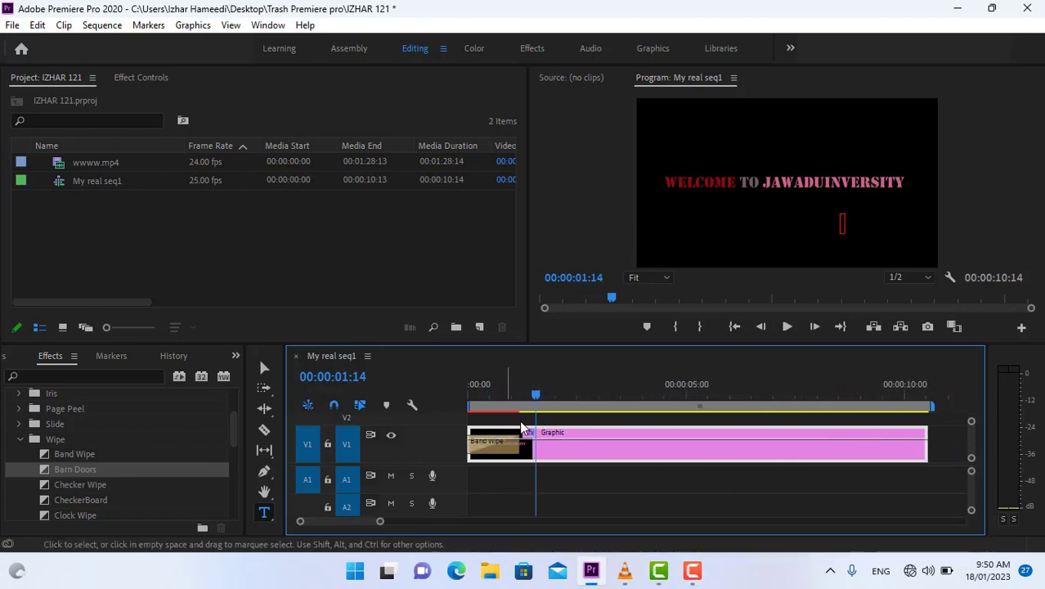
{"action": "left_click_drag", "start_coordinate": [86, 482], "coordinate": [484, 448]}
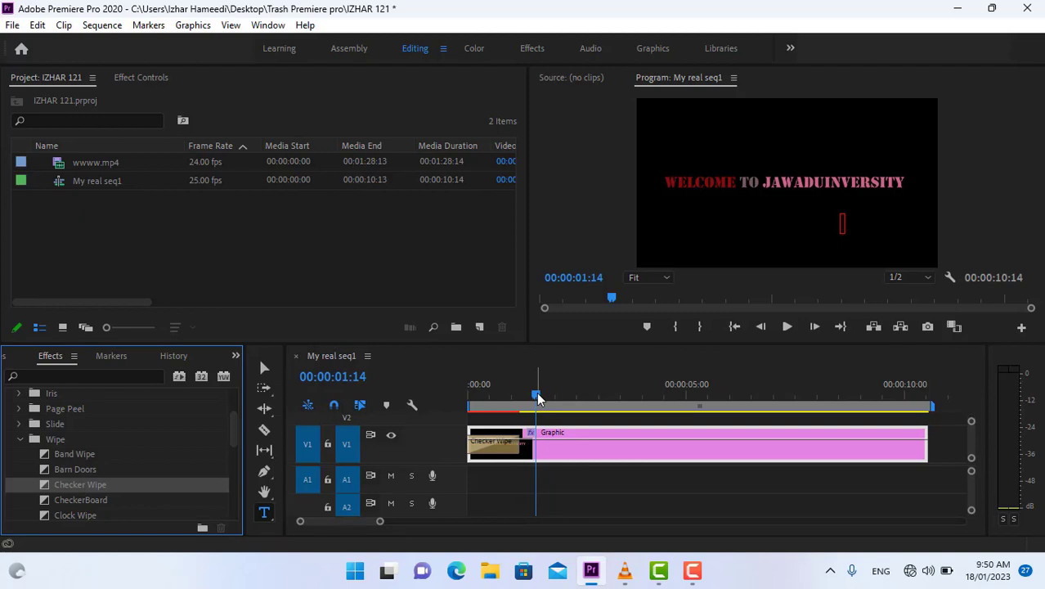
{"action": "left_click_drag", "start_coordinate": [537, 398], "coordinate": [449, 398]}
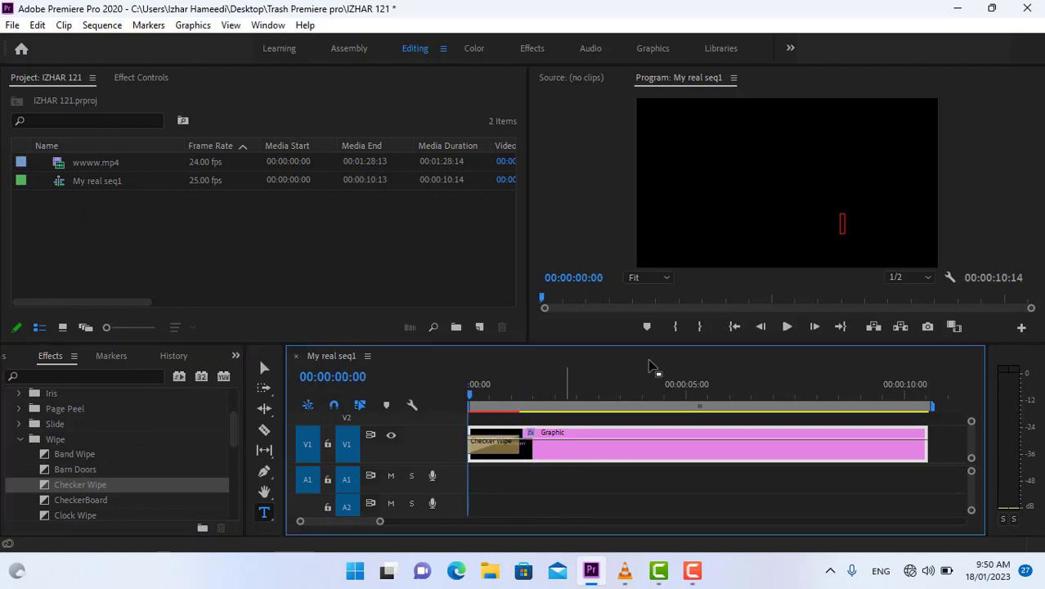
{"action": "left_click", "coordinate": [787, 328]}
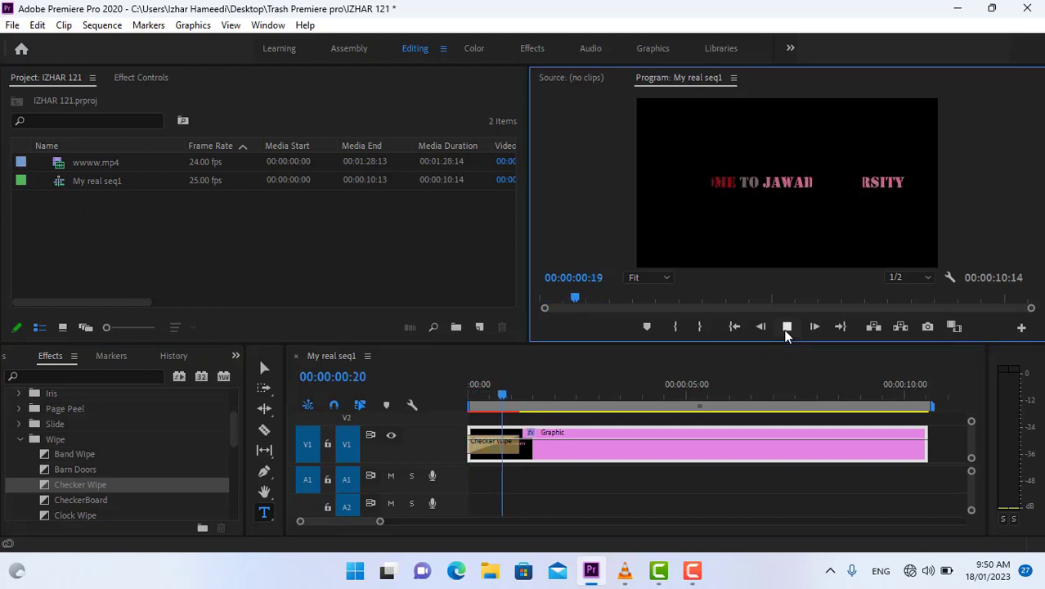
{"action": "left_click", "coordinate": [787, 327]}
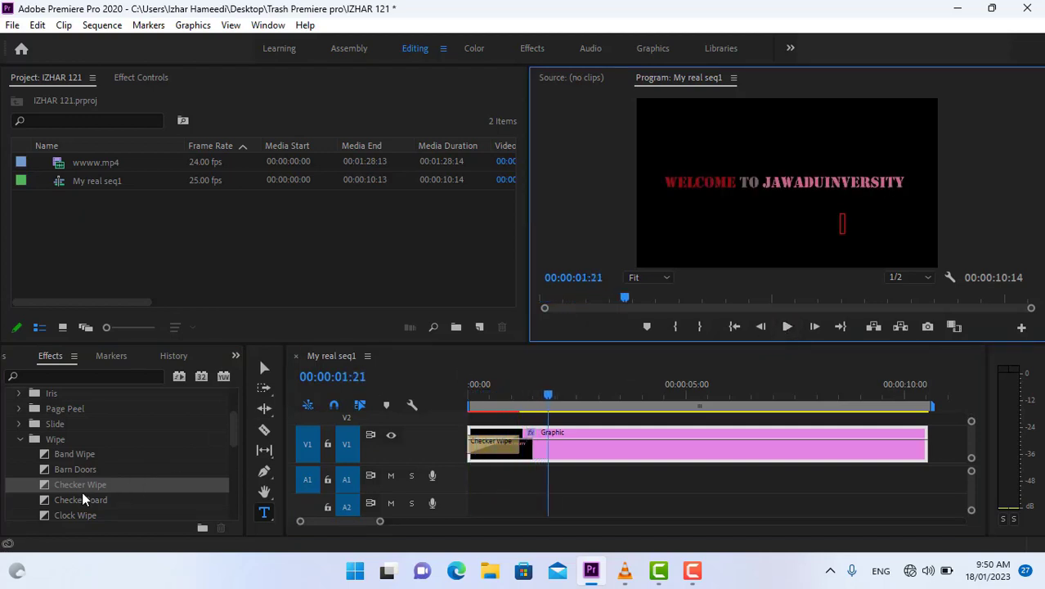
- Replace the title clip's opening transition with Clock Wipe and play it from the start of the sequence
{"action": "scroll", "coordinate": [82, 492], "scroll_direction": "up", "scroll_amount": 2}
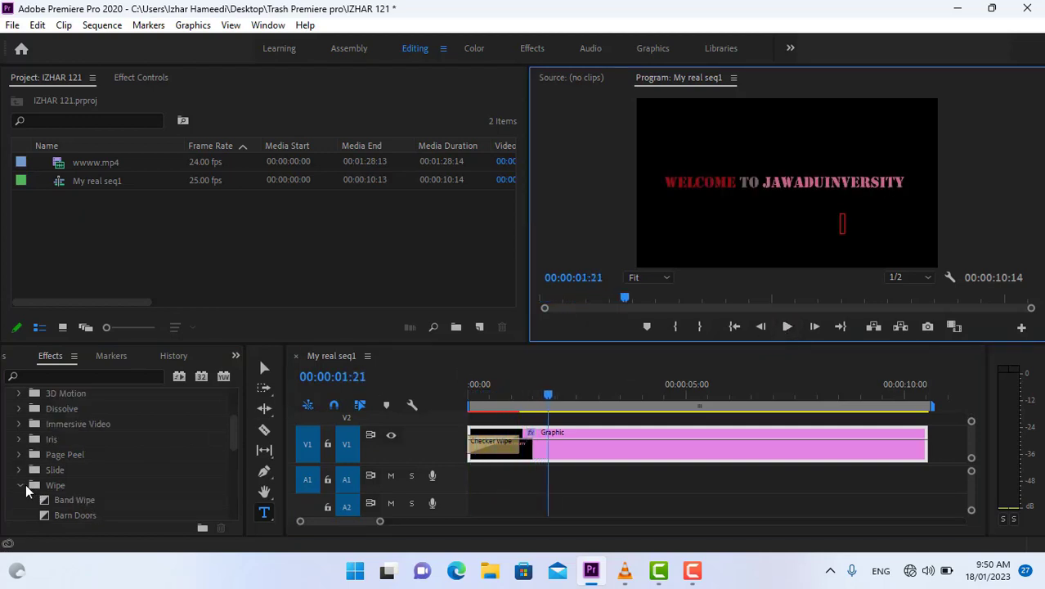
{"action": "scroll", "coordinate": [109, 482], "scroll_direction": "down", "scroll_amount": 3}
{"action": "scroll", "coordinate": [109, 482], "scroll_direction": "down", "scroll_amount": 1}
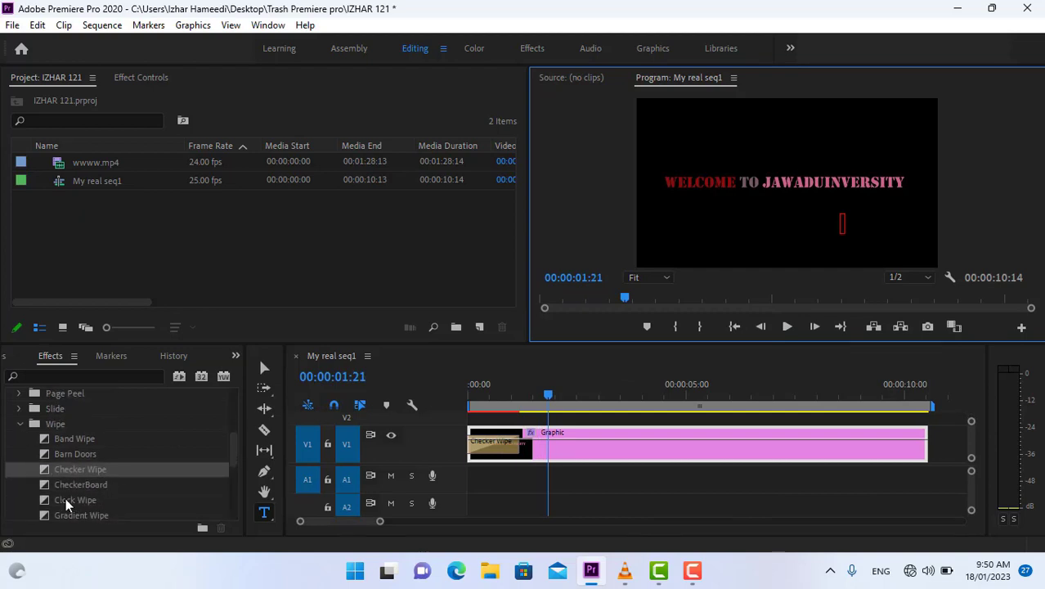
{"action": "left_click_drag", "start_coordinate": [56, 498], "coordinate": [495, 442]}
{"action": "left_click_drag", "start_coordinate": [548, 396], "coordinate": [435, 414]}
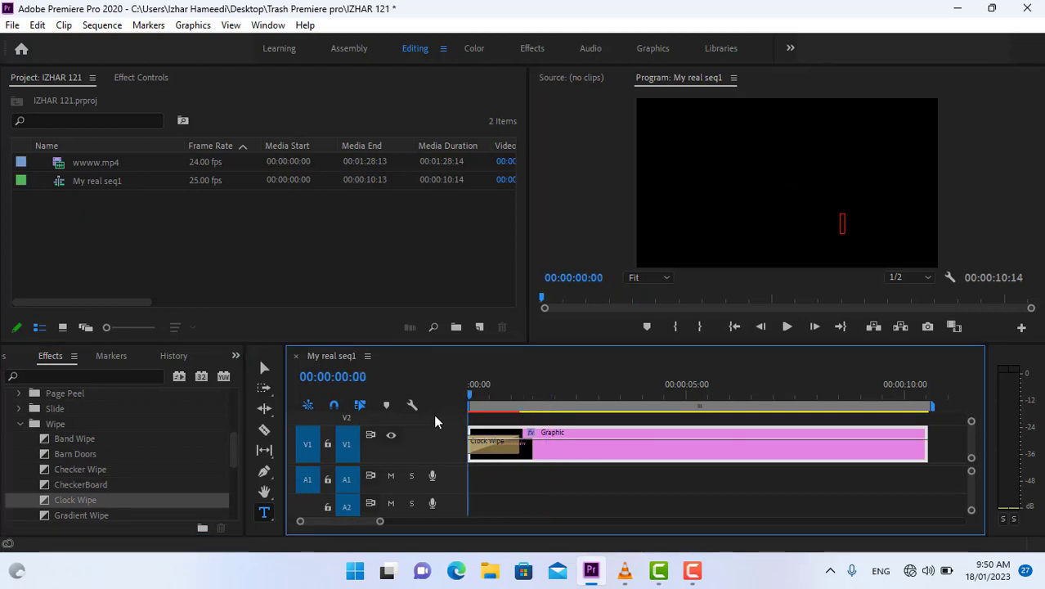
{"action": "left_click", "coordinate": [787, 327]}
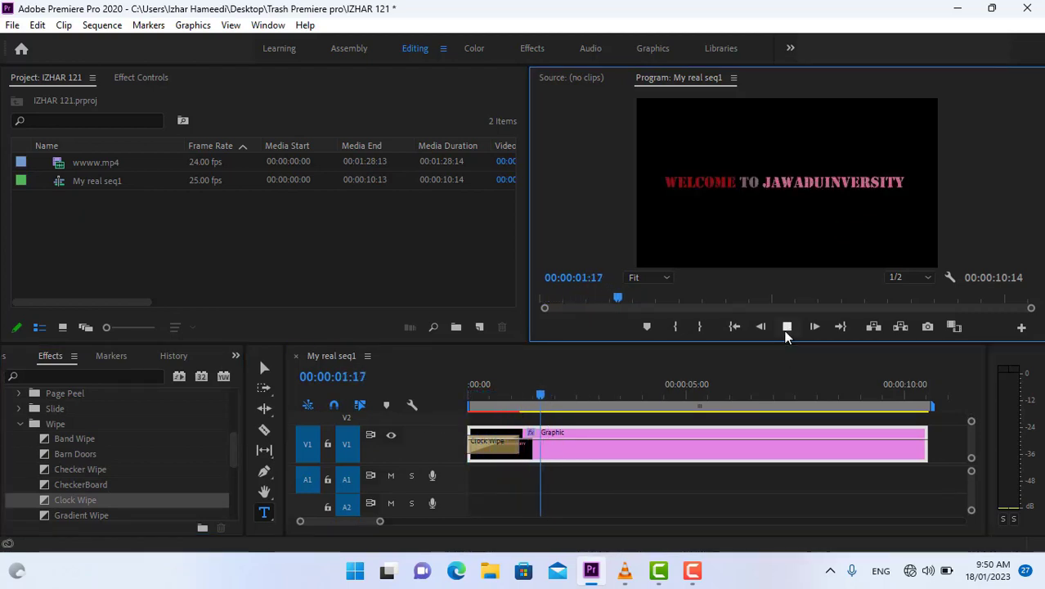
{"action": "left_click", "coordinate": [787, 327]}
- Swap the title clip's opening transition for Gradient Wipe, accepting its default settings, and preview it from the sequence start
{"action": "scroll", "coordinate": [98, 504], "scroll_direction": "down", "scroll_amount": 2}
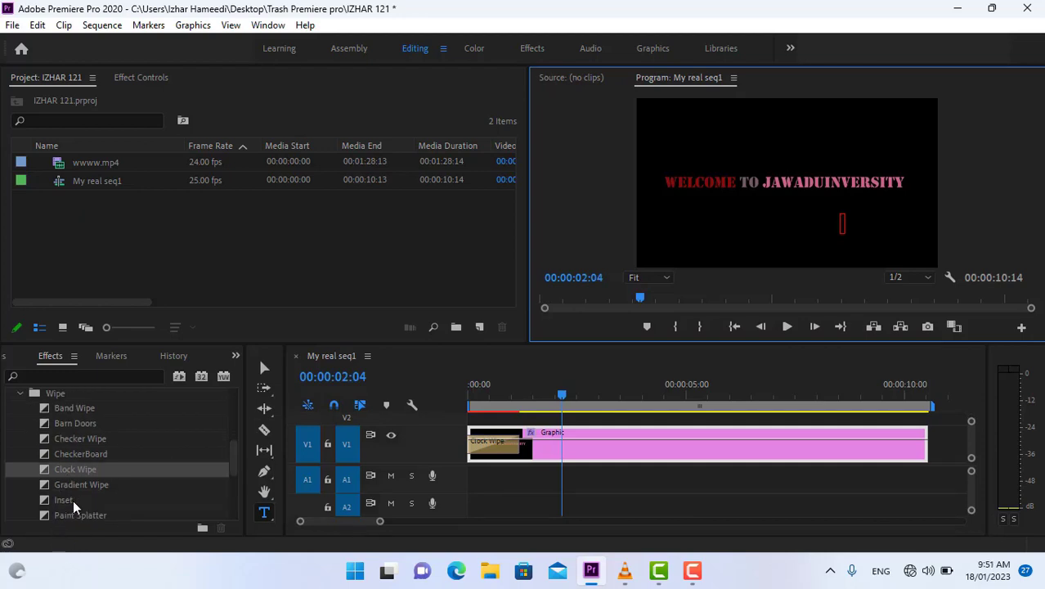
{"action": "left_click_drag", "start_coordinate": [61, 488], "coordinate": [493, 442]}
{"action": "left_click", "coordinate": [556, 255]}
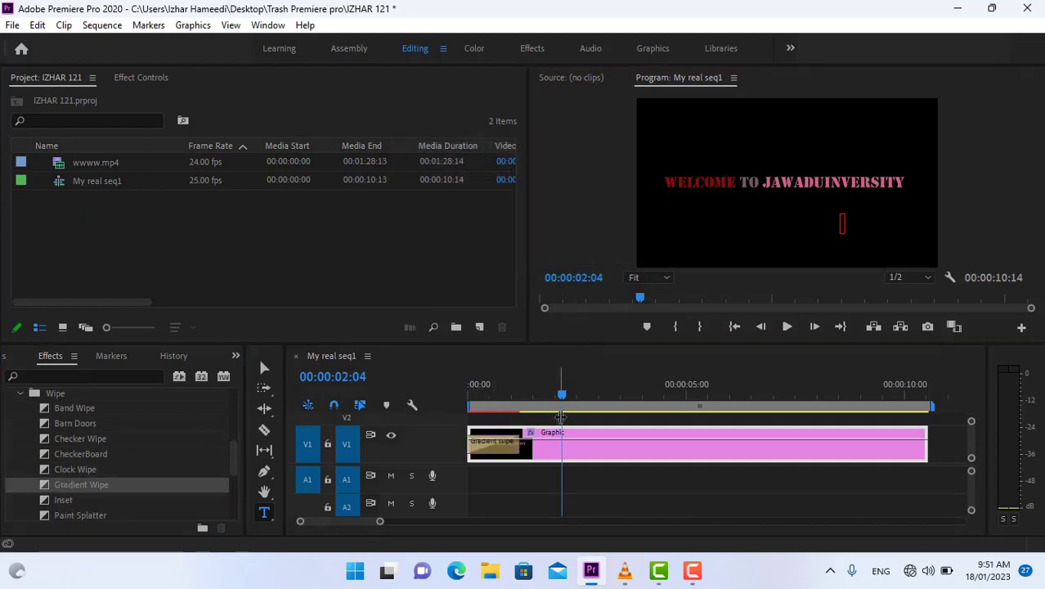
{"action": "left_click_drag", "start_coordinate": [560, 397], "coordinate": [469, 418]}
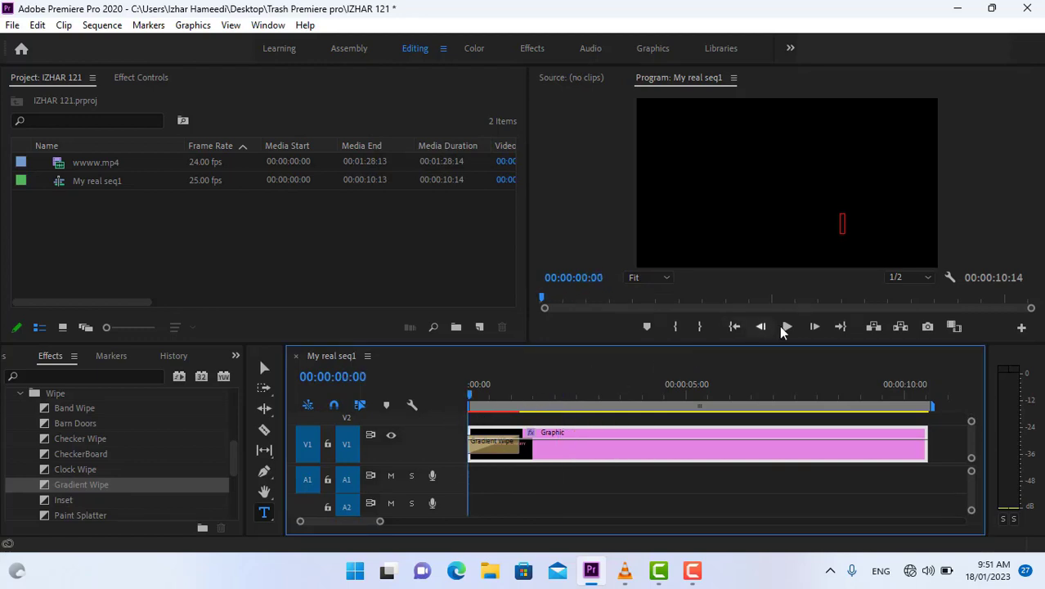
{"action": "left_click", "coordinate": [786, 327]}
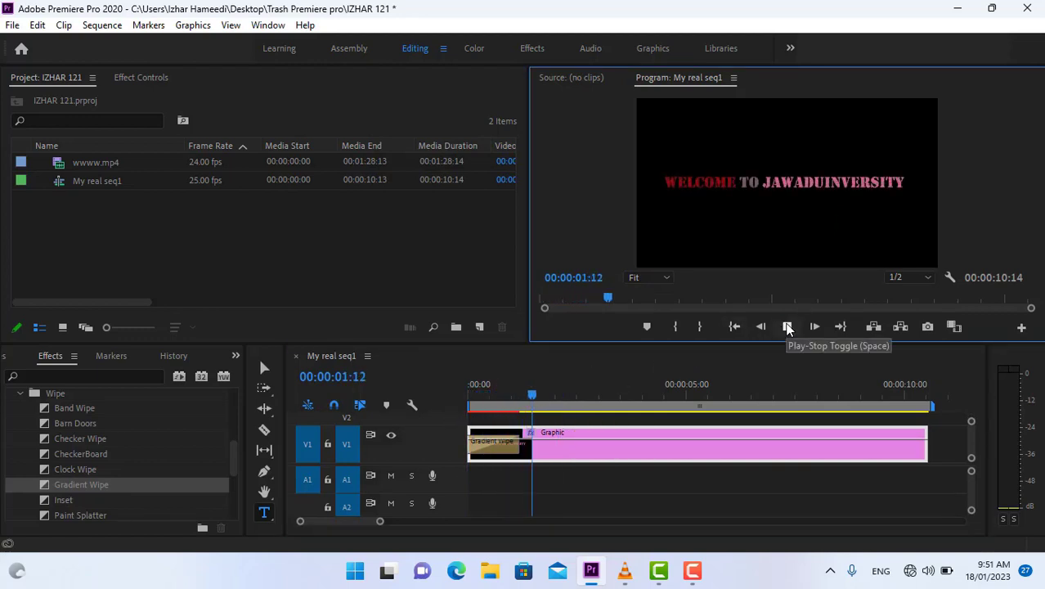
{"action": "left_click", "coordinate": [787, 326]}
- Replace the title clip's opening transition with Inset and preview it from the start of the sequence
{"action": "left_click_drag", "start_coordinate": [58, 501], "coordinate": [496, 442]}
{"action": "left_click_drag", "start_coordinate": [537, 400], "coordinate": [450, 411]}
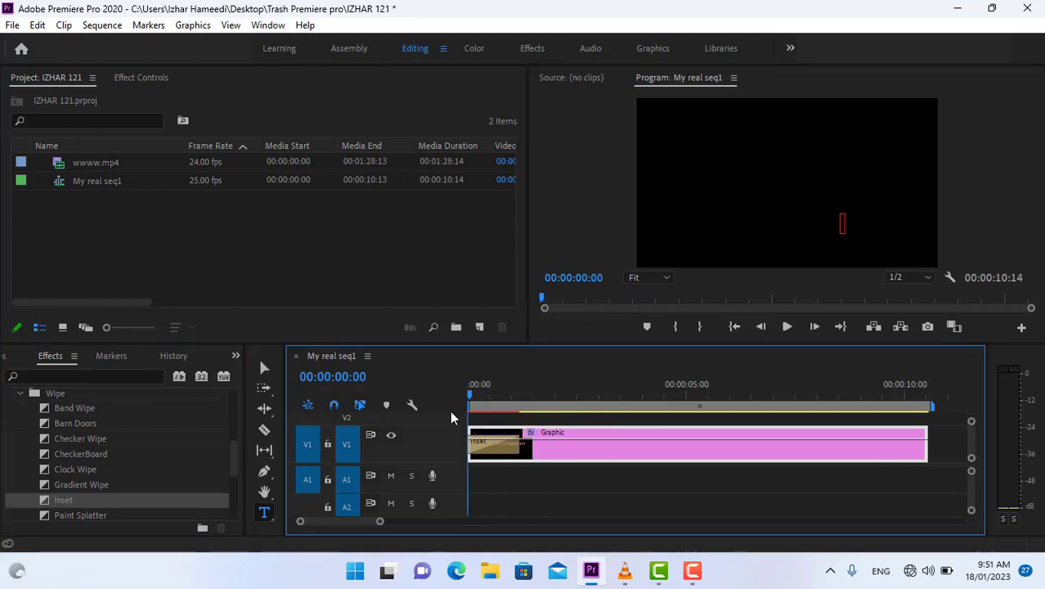
{"action": "left_click", "coordinate": [788, 328]}
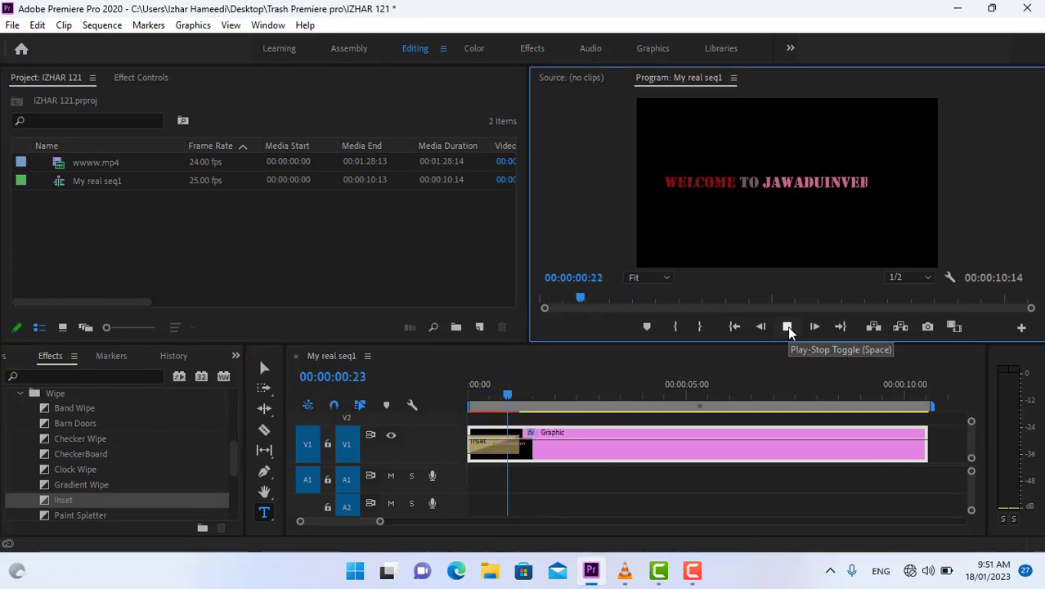
{"action": "left_click", "coordinate": [787, 326]}
- Replace the title clip's opening transition with Barn Doors from the Wipe group and preview it from the sequence start
{"action": "scroll", "coordinate": [105, 489], "scroll_direction": "down", "scroll_amount": 2}
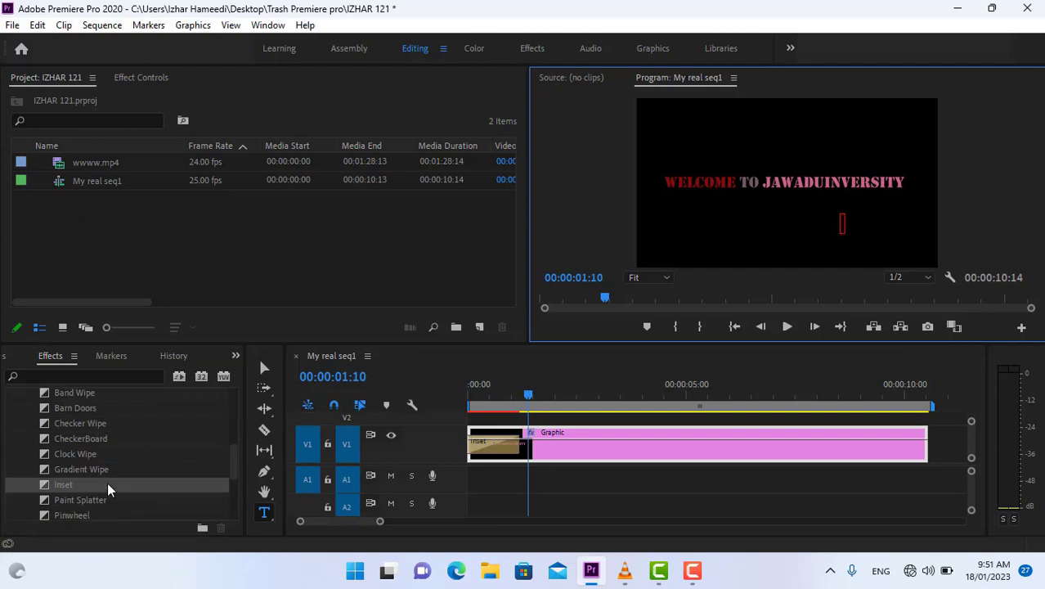
{"action": "scroll", "coordinate": [107, 482], "scroll_direction": "up", "scroll_amount": 3}
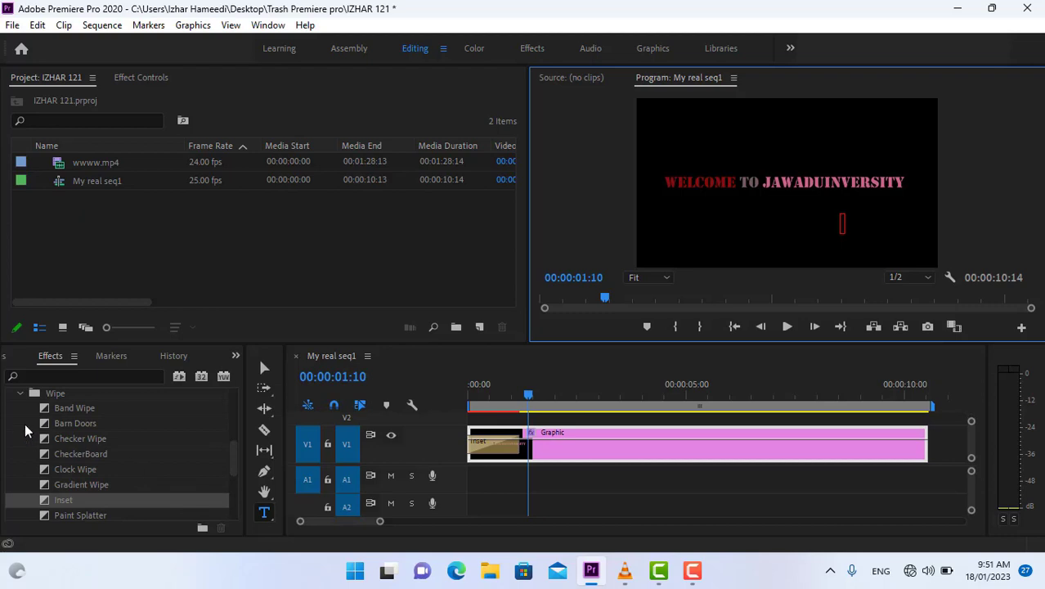
{"action": "left_click_drag", "start_coordinate": [69, 421], "coordinate": [498, 443]}
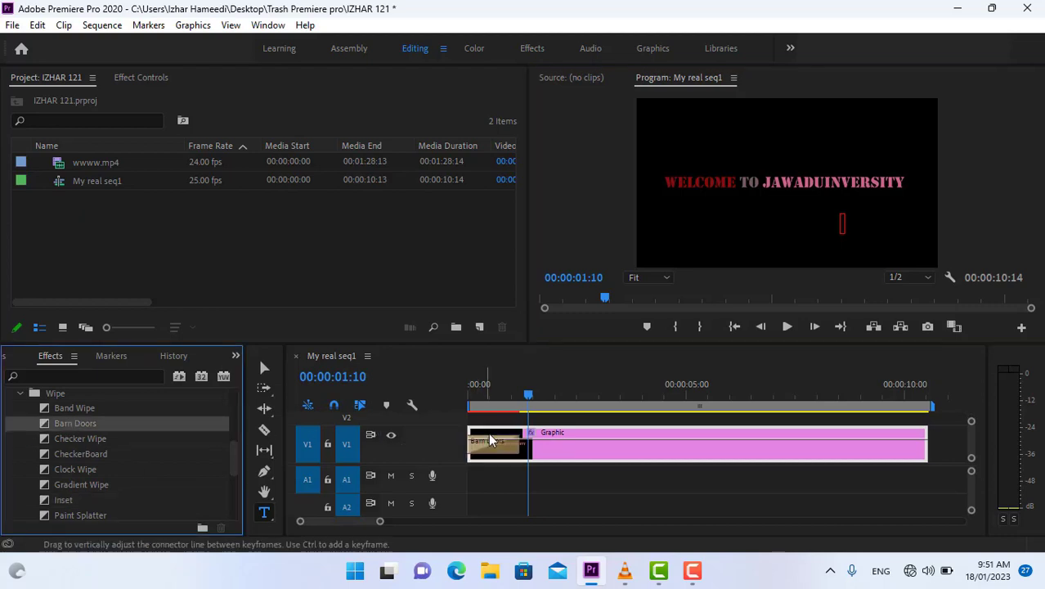
{"action": "left_click_drag", "start_coordinate": [531, 399], "coordinate": [457, 401]}
{"action": "left_click", "coordinate": [788, 327]}
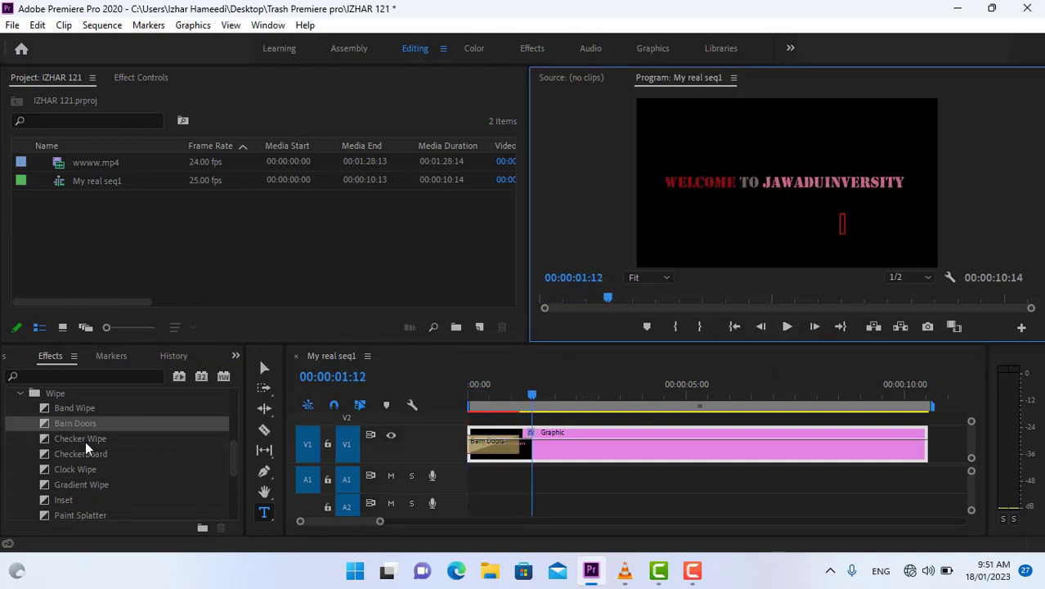
- Apply Band Wipe as the title clip's opening transition, preview it, and return the playhead to the sequence start
{"action": "left_click_drag", "start_coordinate": [66, 407], "coordinate": [498, 444]}
{"action": "left_click_drag", "start_coordinate": [532, 399], "coordinate": [477, 410]}
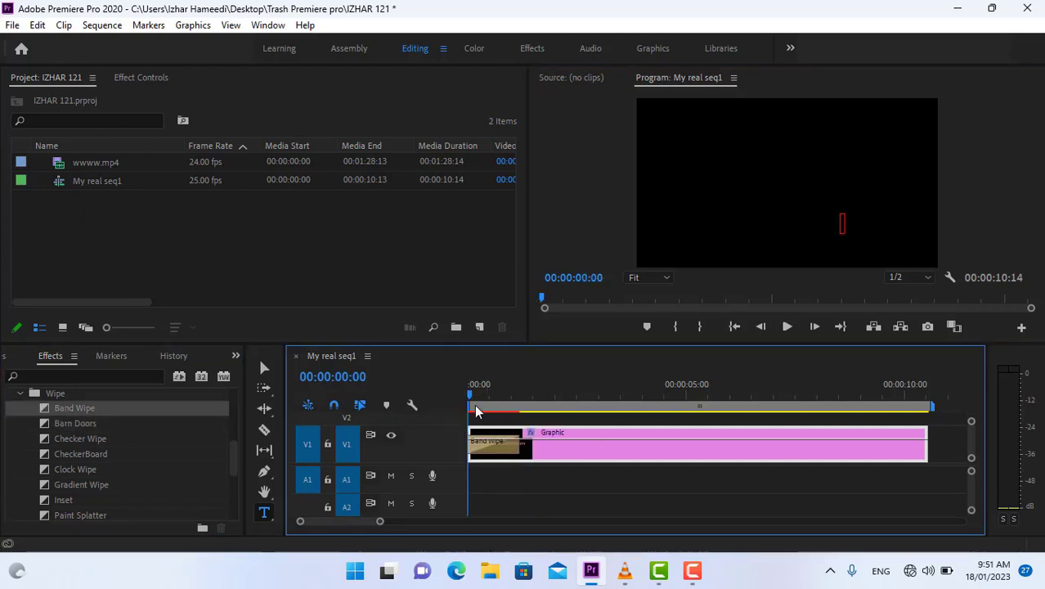
{"action": "left_click", "coordinate": [788, 327]}
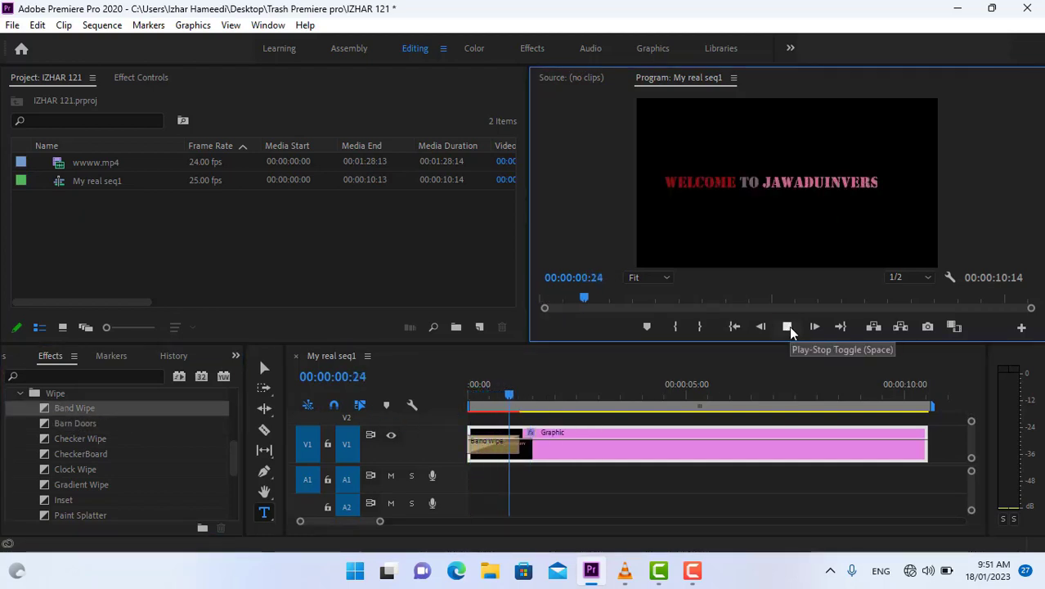
{"action": "left_click", "coordinate": [788, 326]}
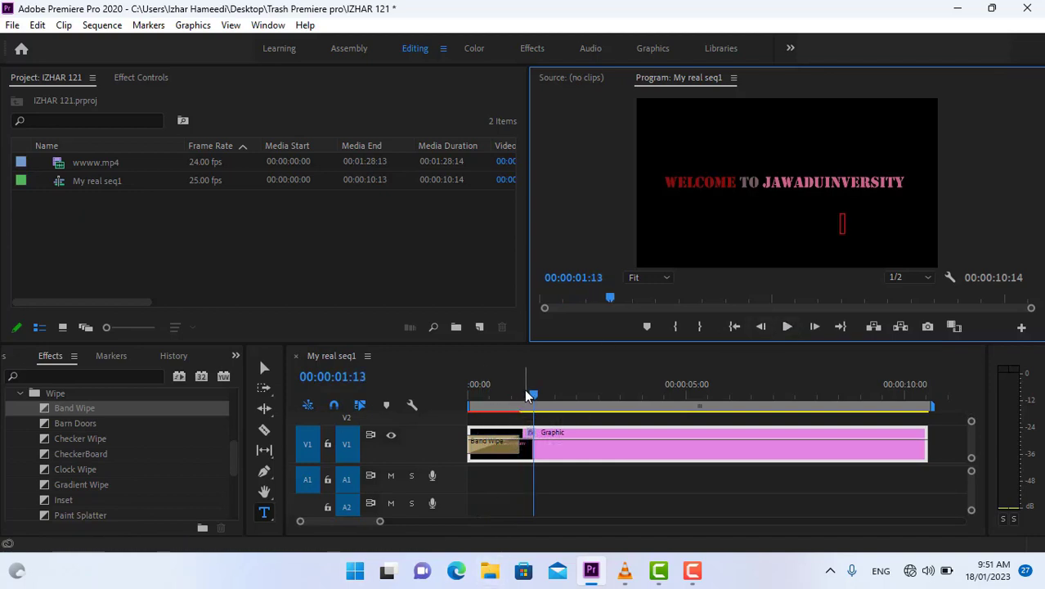
{"action": "left_click_drag", "start_coordinate": [537, 397], "coordinate": [456, 405]}
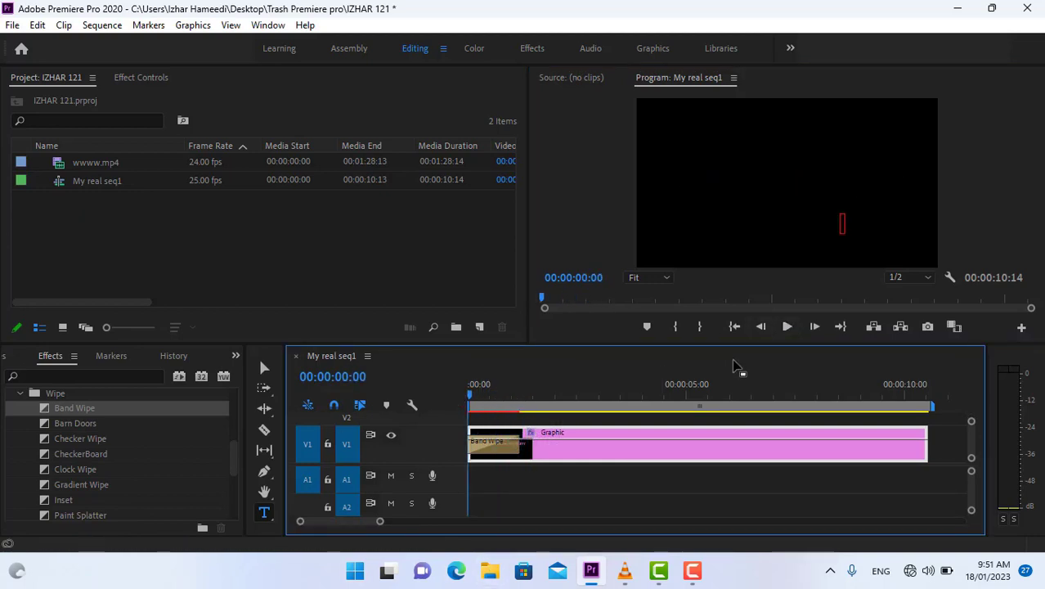
- Lengthen the title clip's Band Wipe transition to about two and a half seconds and preview it from the sequence start
{"action": "left_click", "coordinate": [787, 326]}
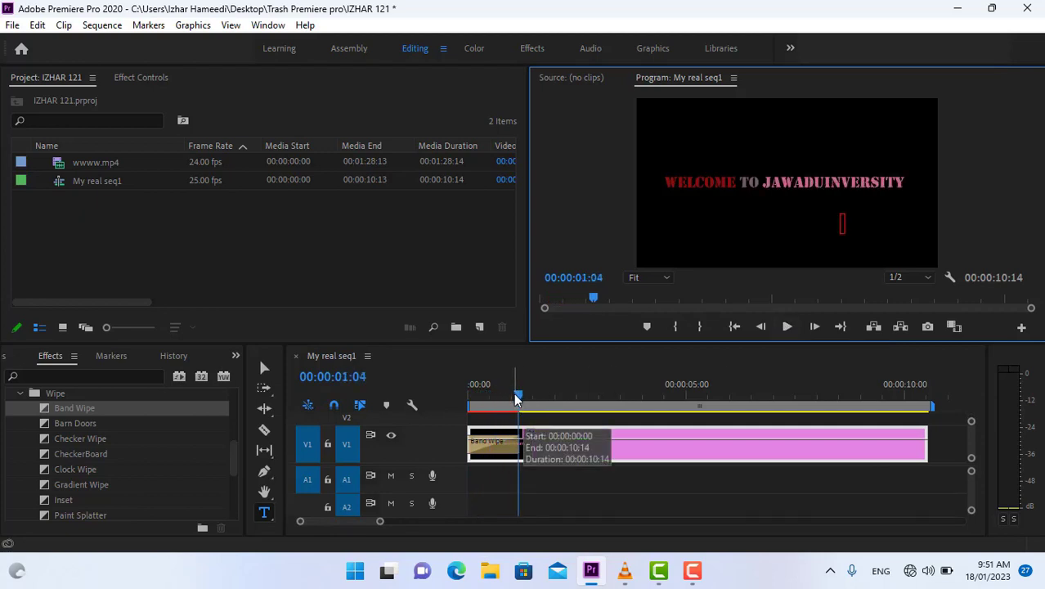
{"action": "left_click_drag", "start_coordinate": [525, 398], "coordinate": [463, 397]}
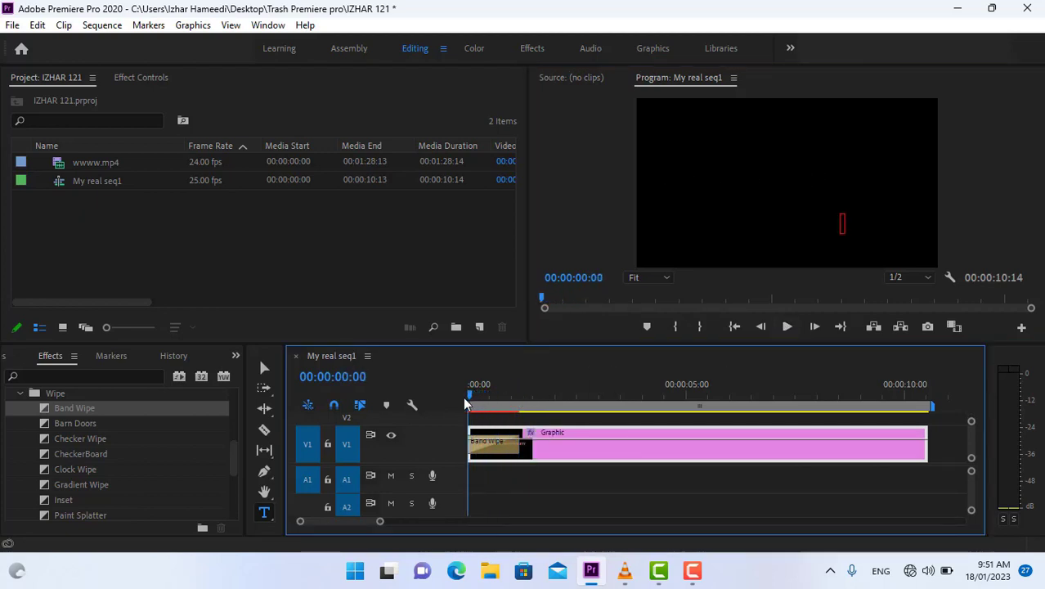
{"action": "left_click", "coordinate": [509, 453]}
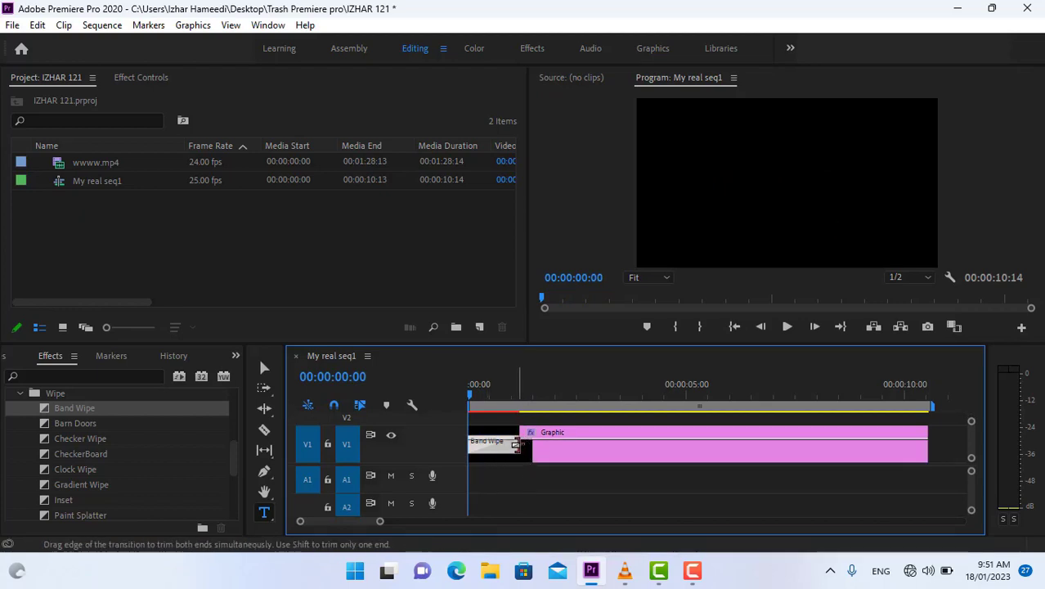
{"action": "left_click_drag", "start_coordinate": [516, 444], "coordinate": [579, 449]}
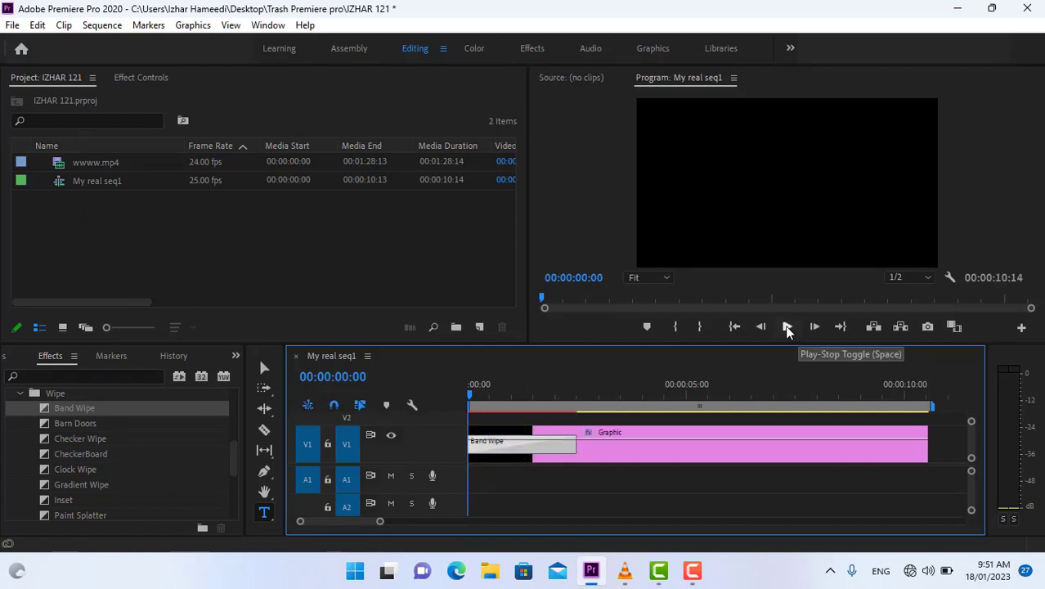
{"action": "left_click", "coordinate": [787, 327]}
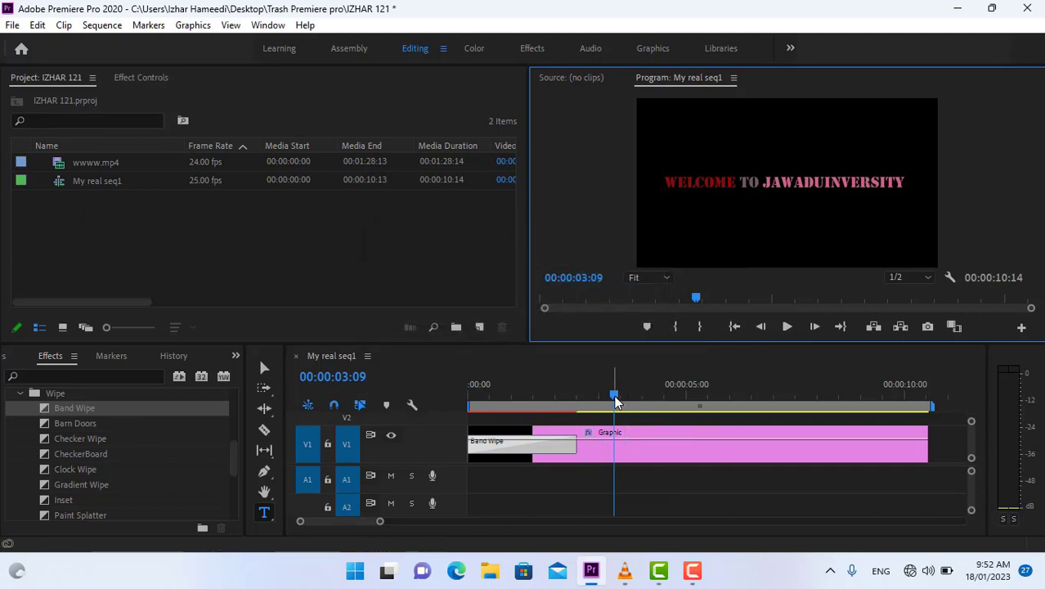
{"action": "left_click_drag", "start_coordinate": [615, 401], "coordinate": [470, 406]}
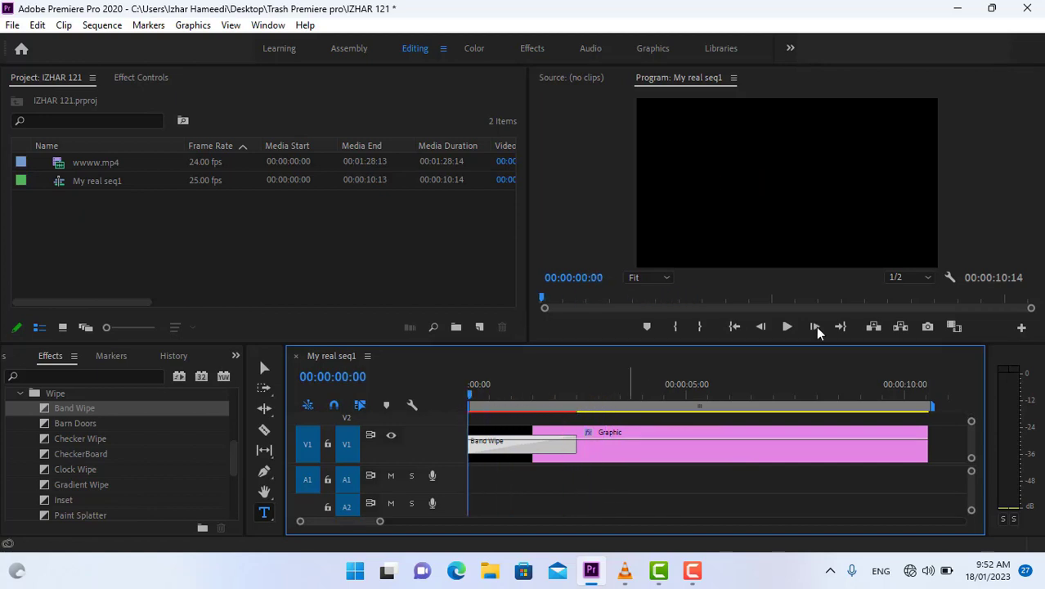
{"action": "left_click", "coordinate": [787, 327]}
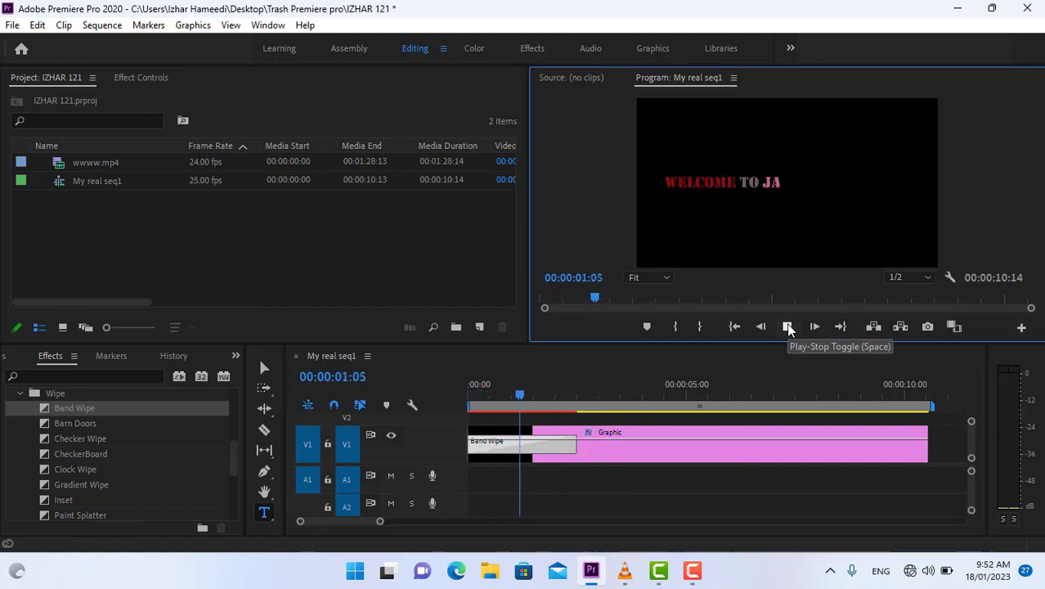
{"action": "left_click", "coordinate": [788, 327]}
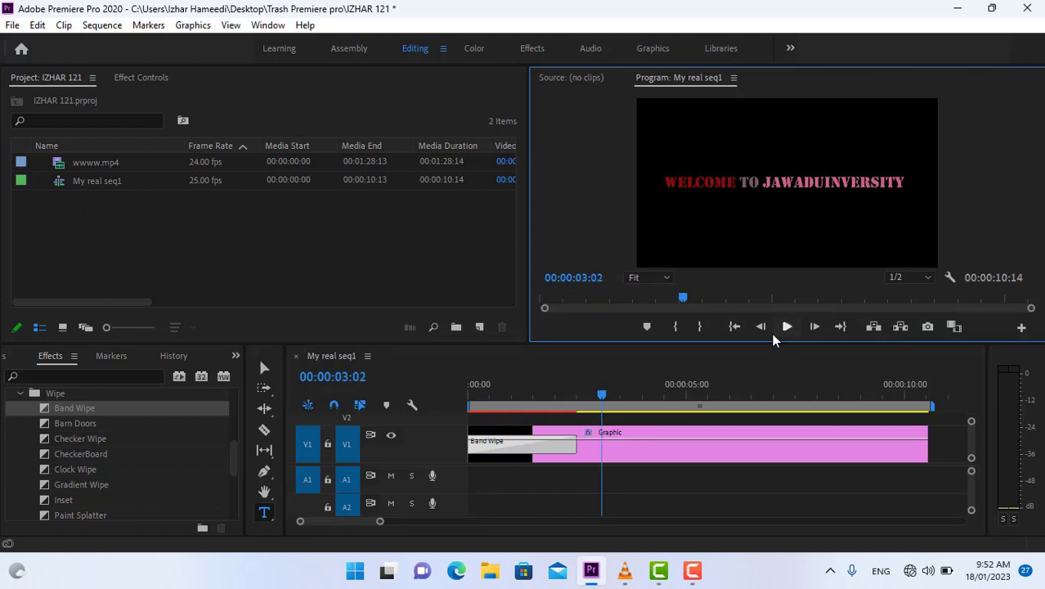
- Split the title clip with the Razor tool at 00:00:02:13, where the Band Wipe ends
{"action": "left_click_drag", "start_coordinate": [602, 397], "coordinate": [575, 396]}
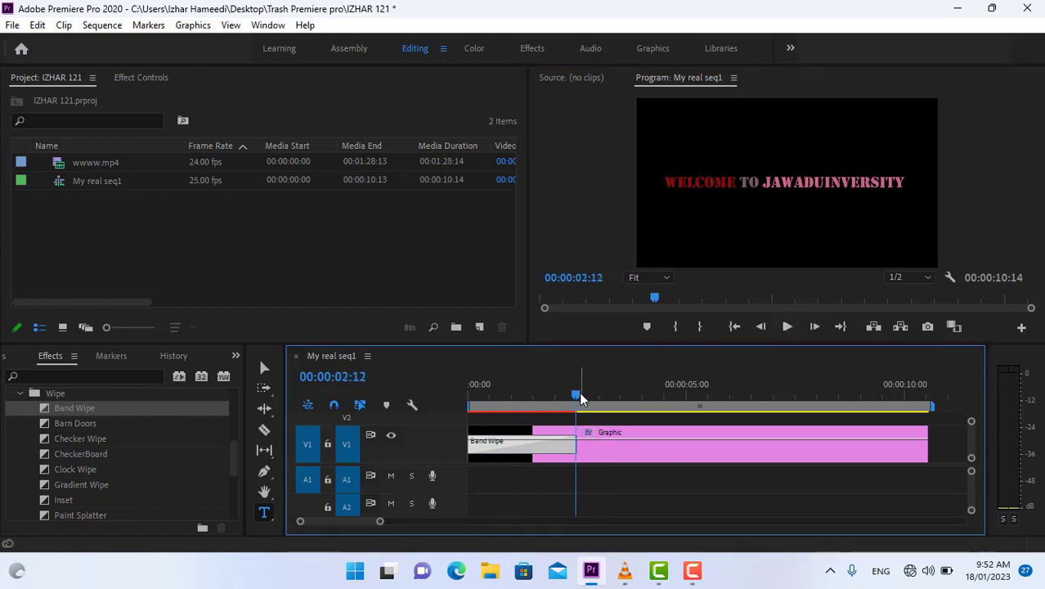
{"action": "left_click_drag", "start_coordinate": [581, 392], "coordinate": [578, 395]}
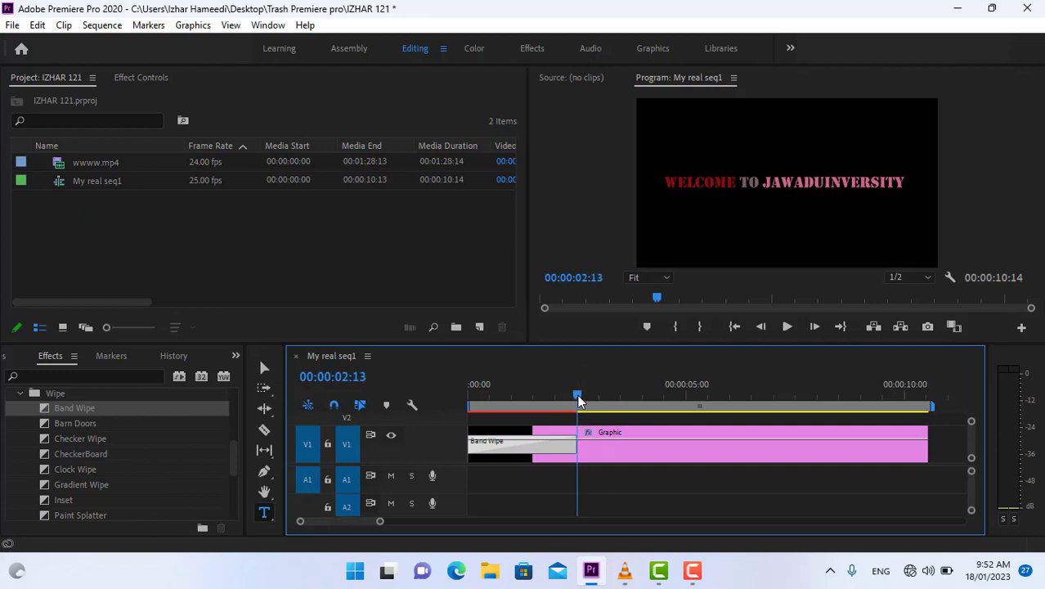
{"action": "left_click", "coordinate": [264, 434]}
{"action": "left_click", "coordinate": [583, 458]}
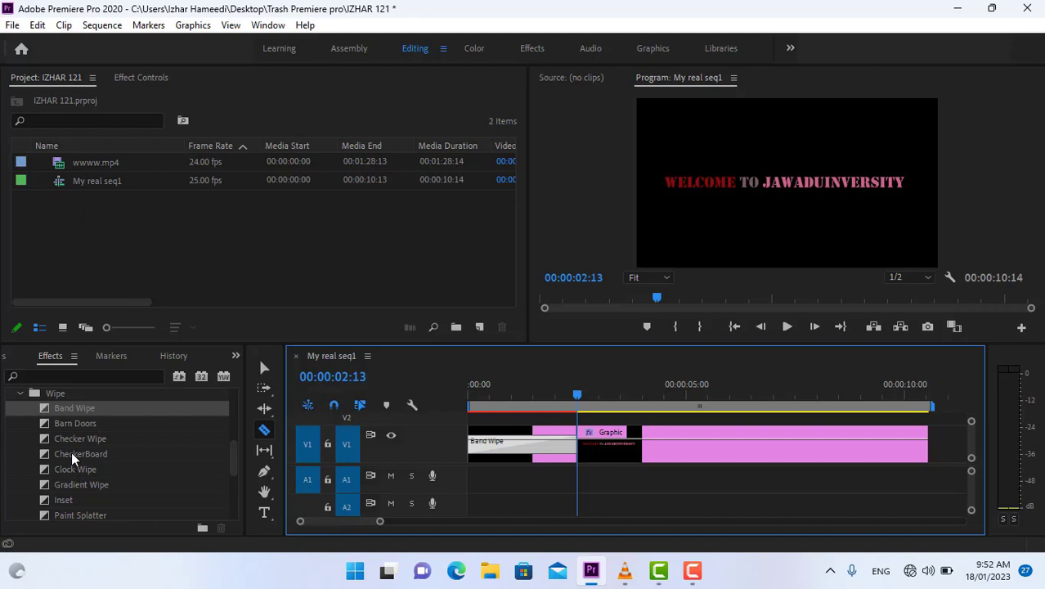
- Try to apply the CheckerBoard transition to the start of the second title segment with the Selection tool active
{"action": "left_click", "coordinate": [72, 456]}
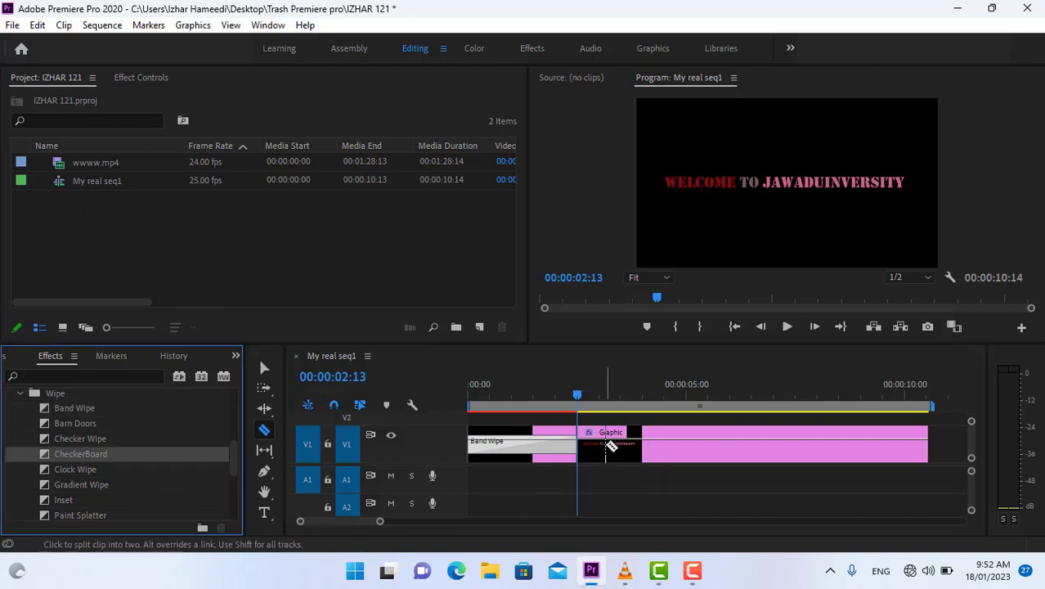
{"action": "left_click", "coordinate": [263, 369]}
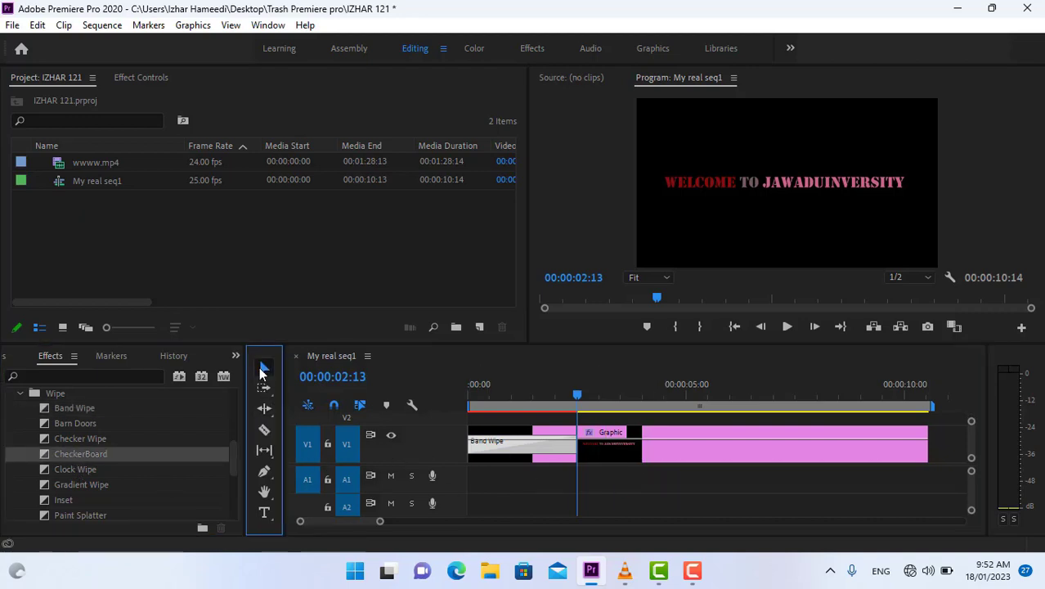
{"action": "left_click", "coordinate": [51, 460]}
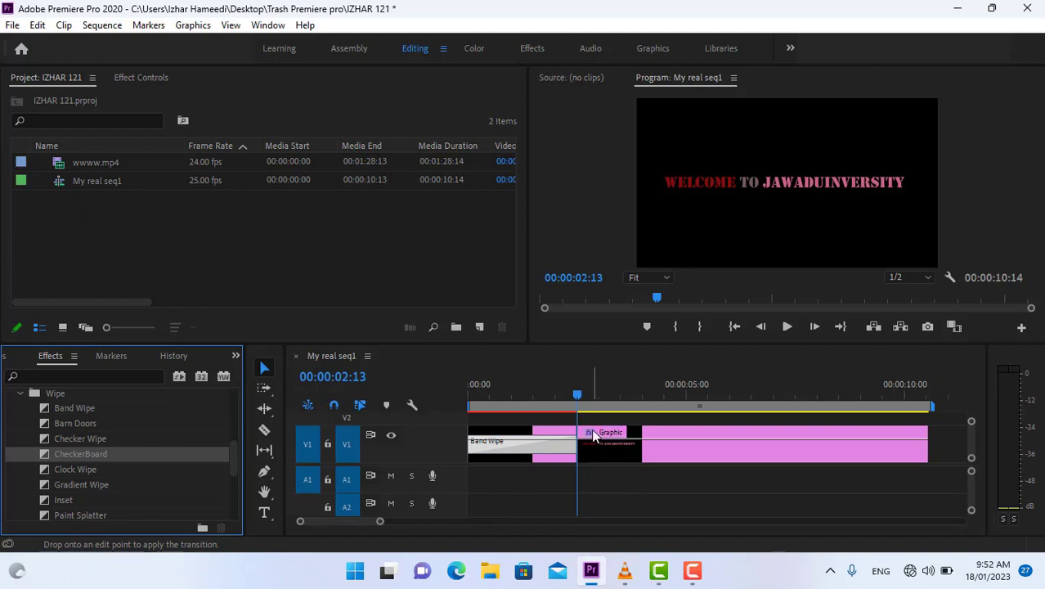
- Preview playback across the cut between the title segments, starting from 00:00:02:02 and again from 00:00:01:01
{"action": "left_click", "coordinate": [558, 394]}
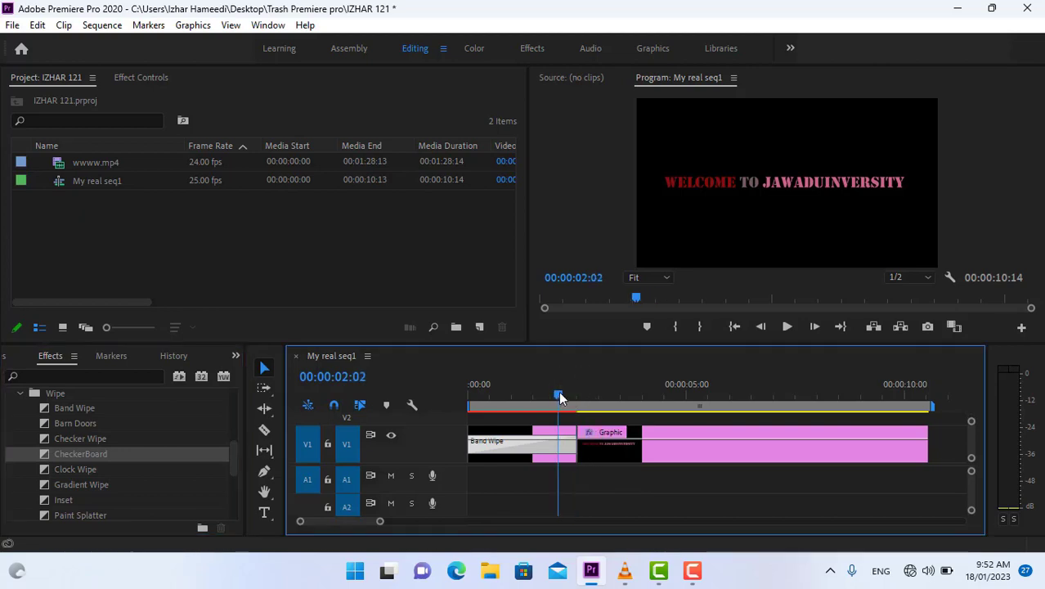
{"action": "left_click", "coordinate": [787, 327]}
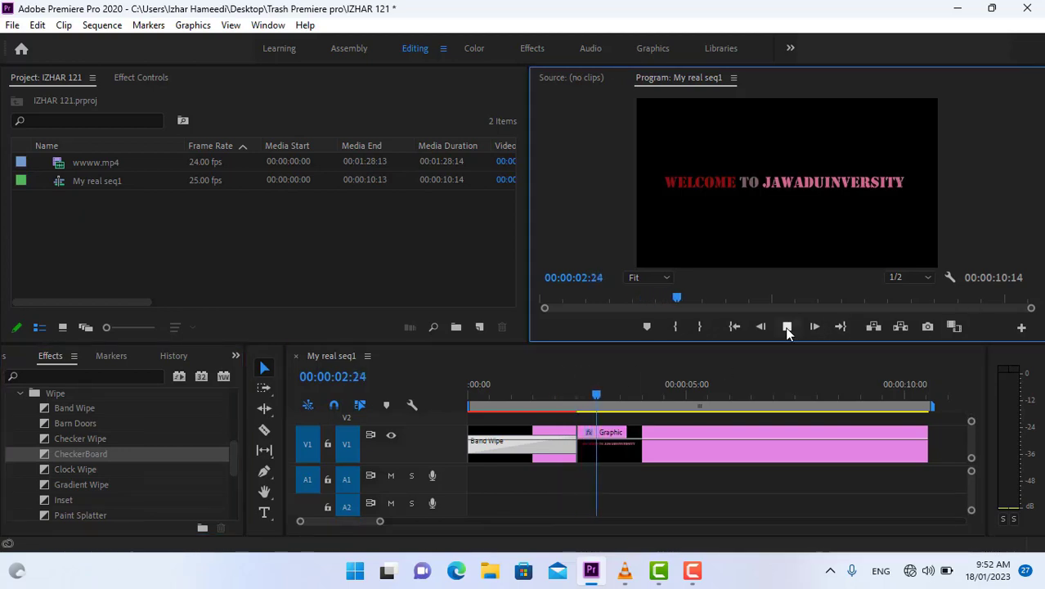
{"action": "left_click", "coordinate": [787, 328]}
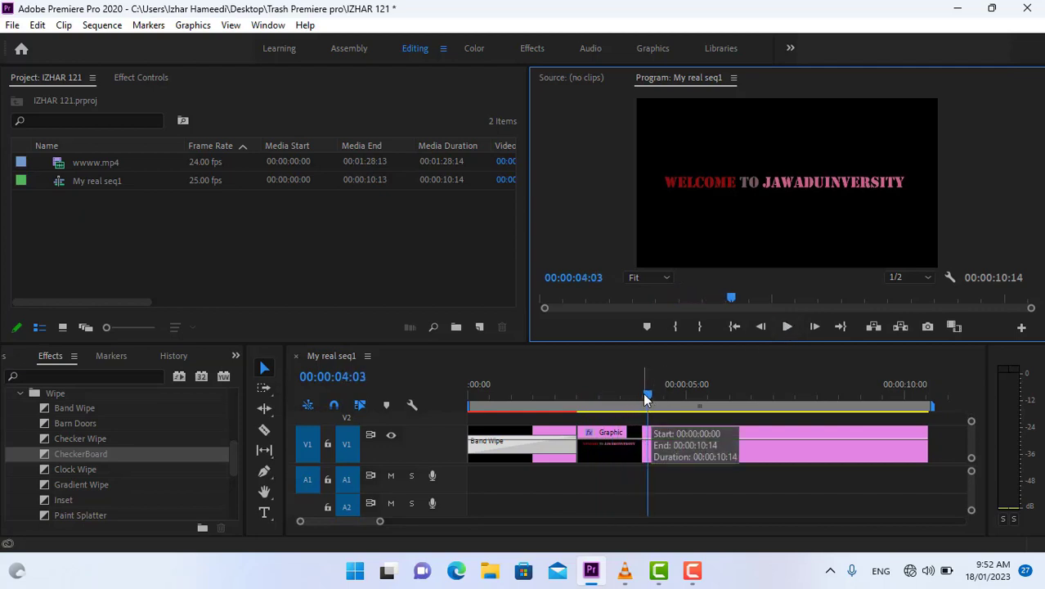
{"action": "left_click_drag", "start_coordinate": [642, 399], "coordinate": [513, 417]}
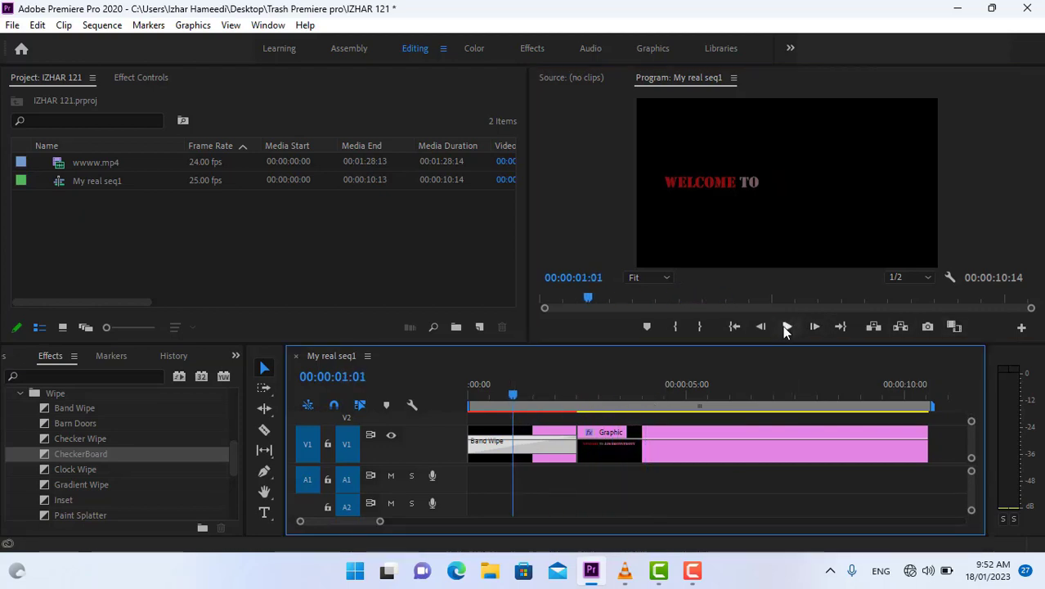
{"action": "left_click", "coordinate": [787, 328]}
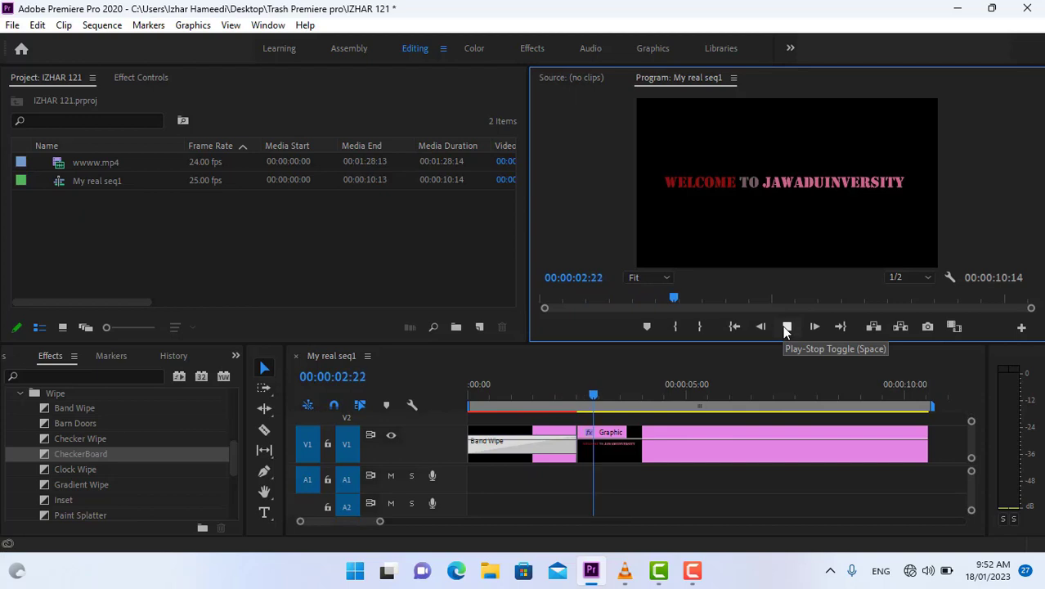
{"action": "left_click", "coordinate": [787, 328]}
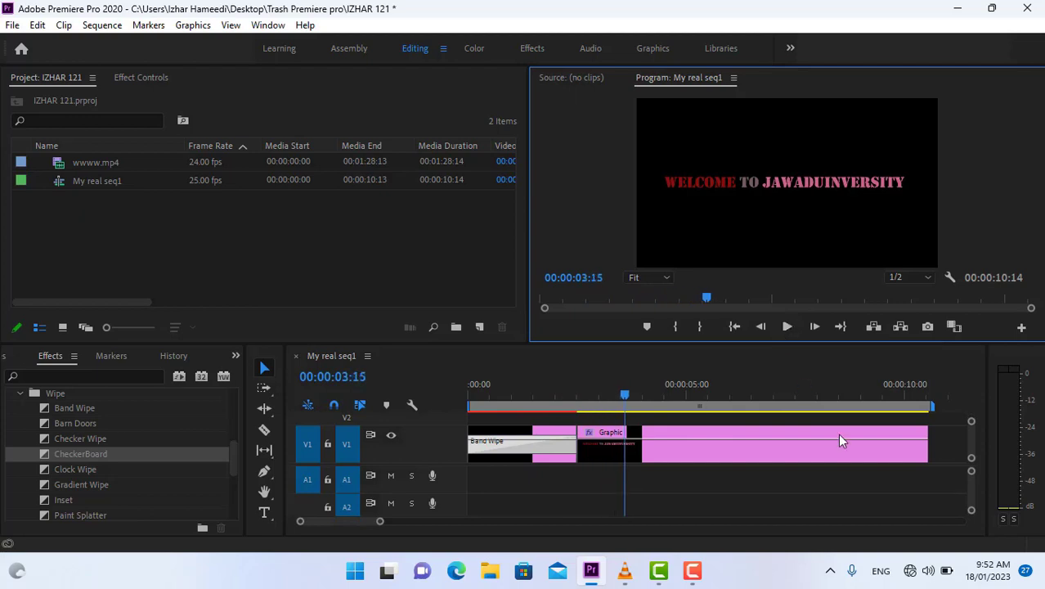
{"action": "left_click", "coordinate": [692, 570]}
{"action": "left_click", "coordinate": [971, 496]}
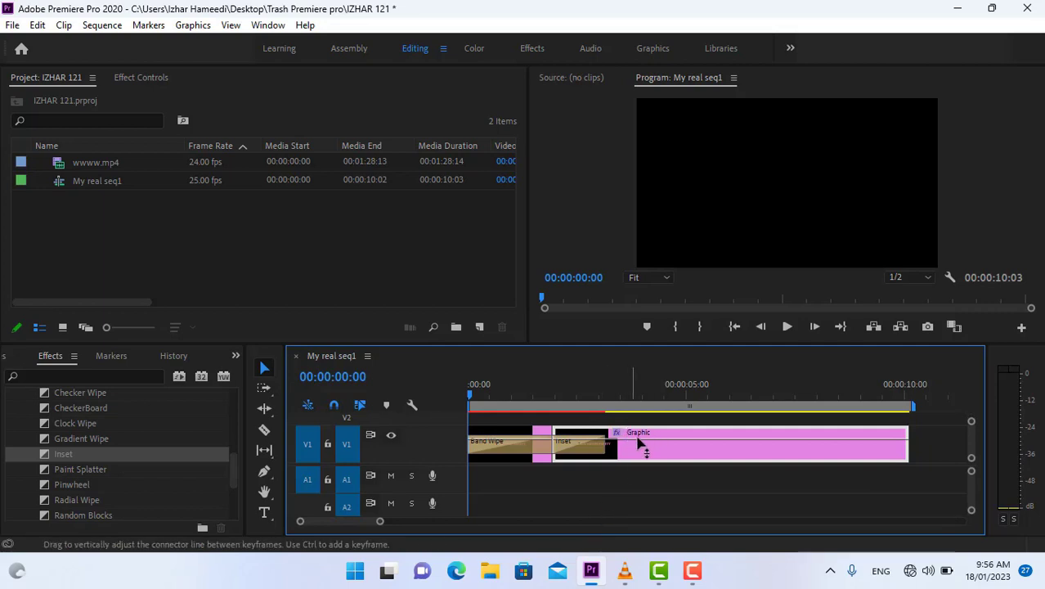
- Shift the second title segment about 17 frames later to leave a gap, and preview the Band Wipe and Inset transitions
{"action": "left_click_drag", "start_coordinate": [643, 434], "coordinate": [673, 433]}
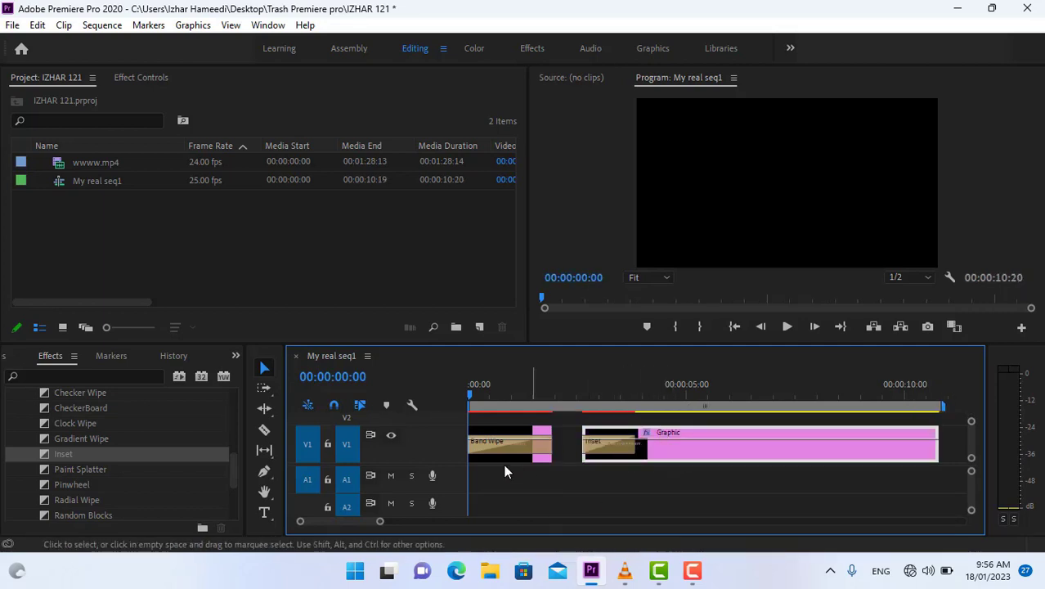
{"action": "left_click", "coordinate": [788, 326]}
{"action": "left_click", "coordinate": [788, 326]}
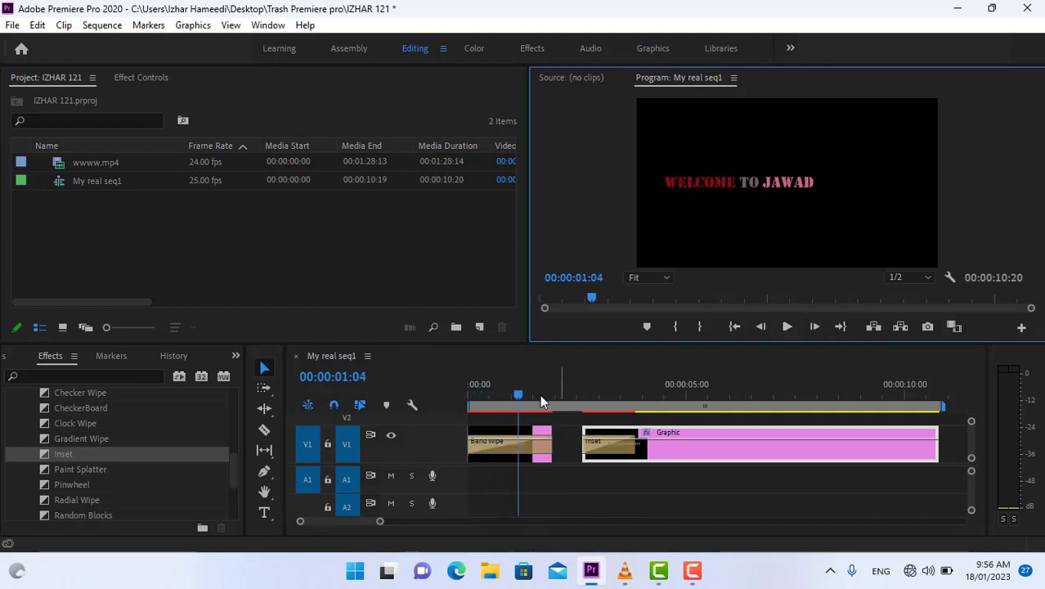
{"action": "left_click", "coordinate": [576, 389]}
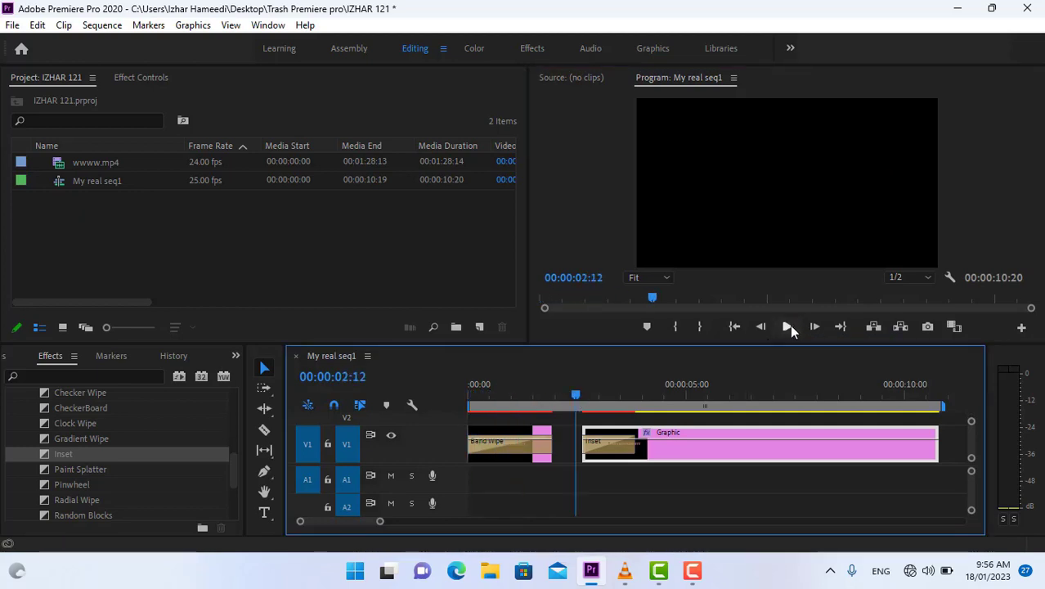
{"action": "left_click", "coordinate": [788, 327]}
{"action": "left_click", "coordinate": [788, 327]}
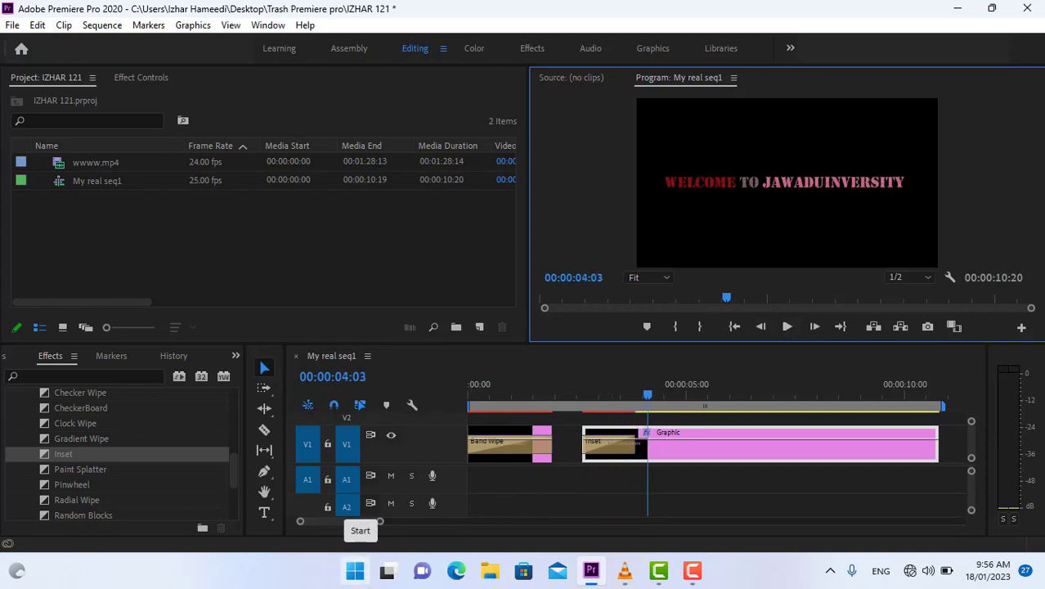
- Replace the second title segment's Inset transition with Pinwheel and preview it from 00:00:02:13
{"action": "left_click_drag", "start_coordinate": [72, 485], "coordinate": [615, 444]}
{"action": "left_click", "coordinate": [647, 394]}
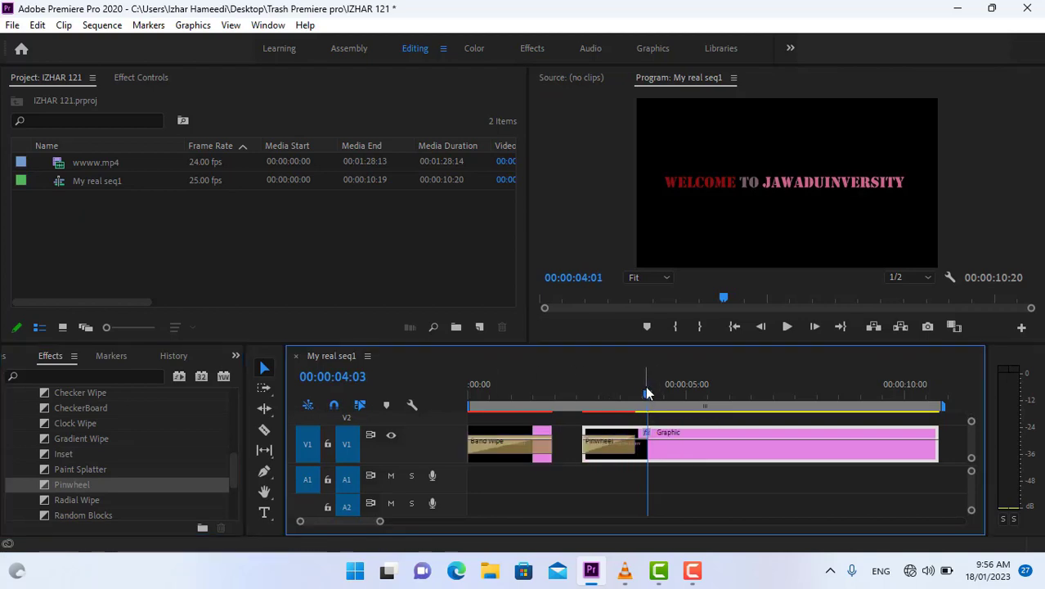
{"action": "left_click_drag", "start_coordinate": [648, 393], "coordinate": [578, 394]}
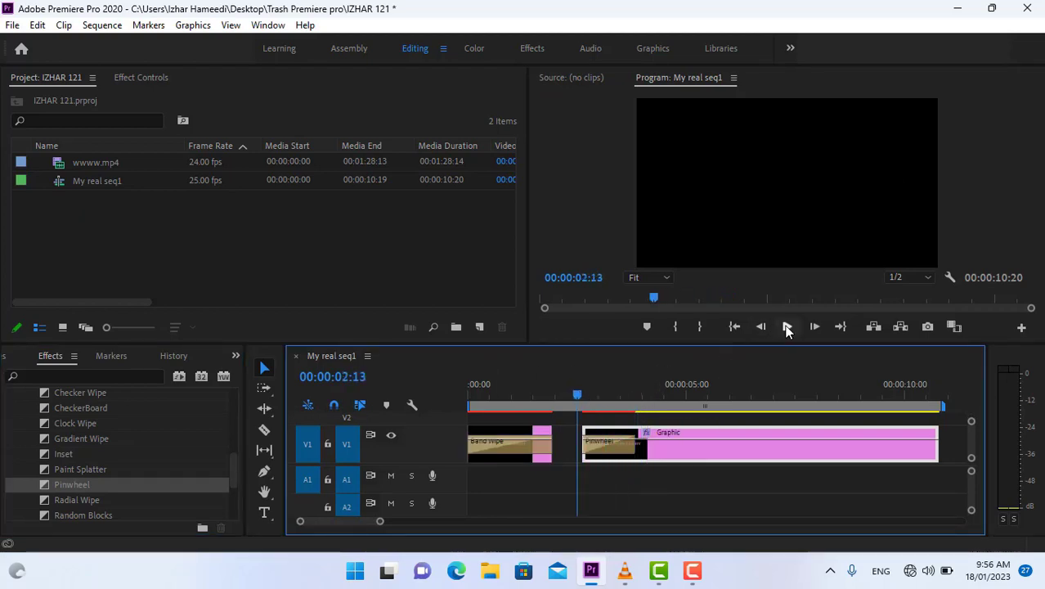
{"action": "left_click", "coordinate": [787, 328]}
{"action": "left_click", "coordinate": [787, 328]}
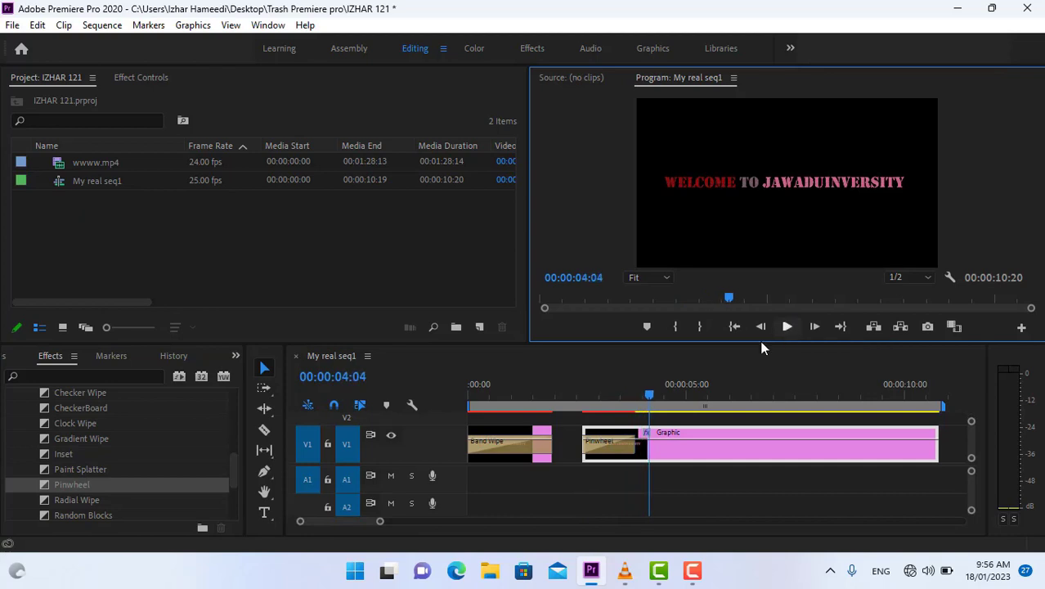
- Move the second title segment back against the first and preview the Band Wipe followed by Pinwheel
{"action": "left_click_drag", "start_coordinate": [703, 429], "coordinate": [675, 438]}
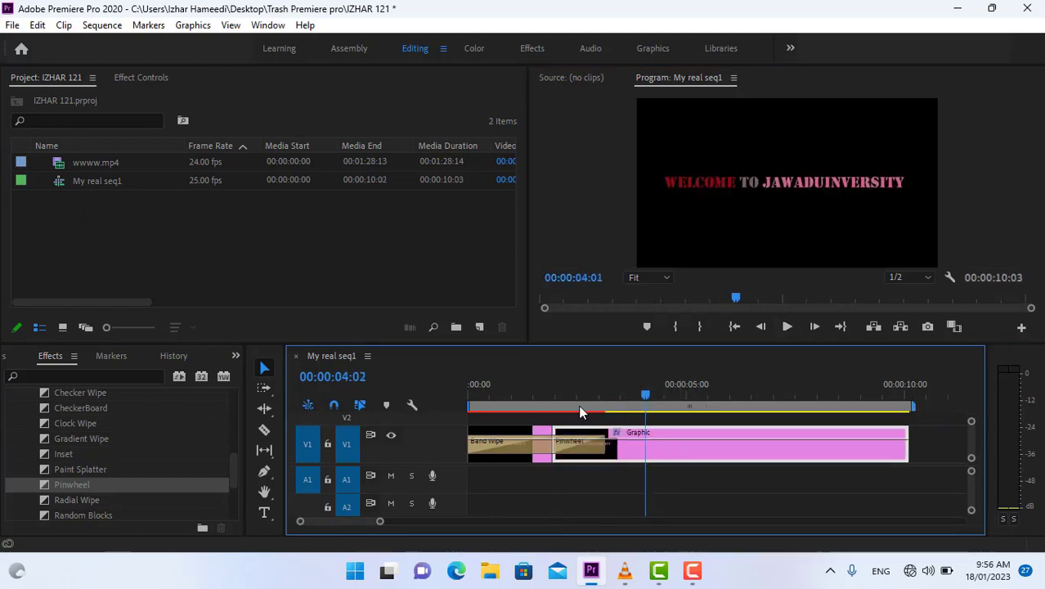
{"action": "left_click_drag", "start_coordinate": [579, 407], "coordinate": [489, 406]}
{"action": "left_click", "coordinate": [785, 328]}
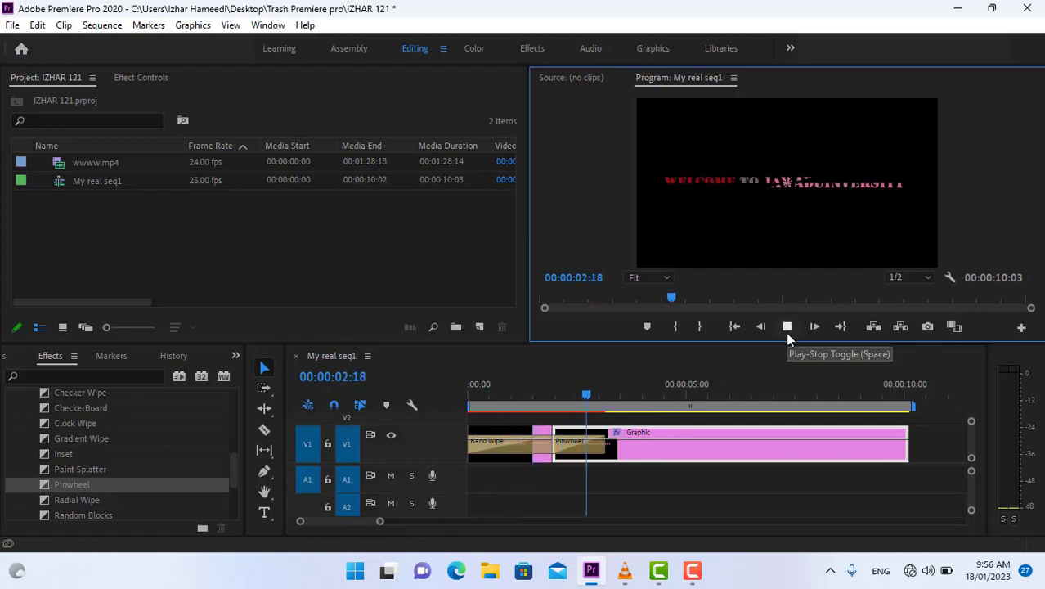
{"action": "left_click", "coordinate": [786, 332]}
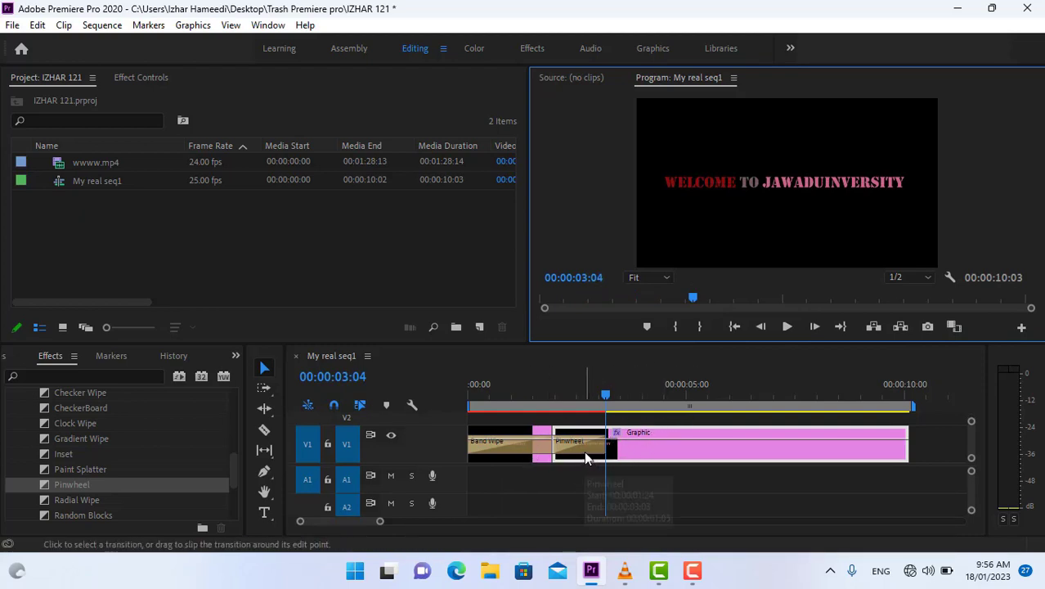
- Undo the recent transition, move and split edits until the title is a single clip with only its opening Band Wipe
{"action": "key", "text": "ctrl+z"}
{"action": "key", "text": "ctrl+z"}
{"action": "key", "text": "ctrl+z"}
{"action": "key", "text": "ctrl+z"}
{"action": "key", "text": "ctrl+z"}
{"action": "key", "text": "ctrl+z"}
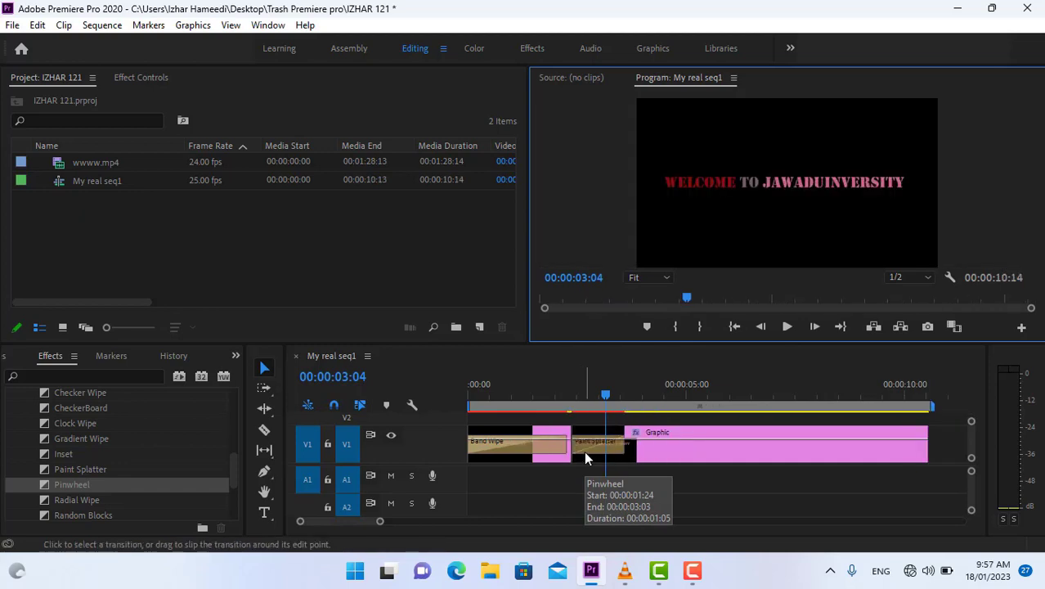
{"action": "key", "text": "ctrl+z"}
{"action": "key", "text": "ctrl+z"}
{"action": "key", "text": "ctrl+z"}
{"action": "key", "text": "ctrl+z"}
{"action": "key", "text": "ctrl+z"}
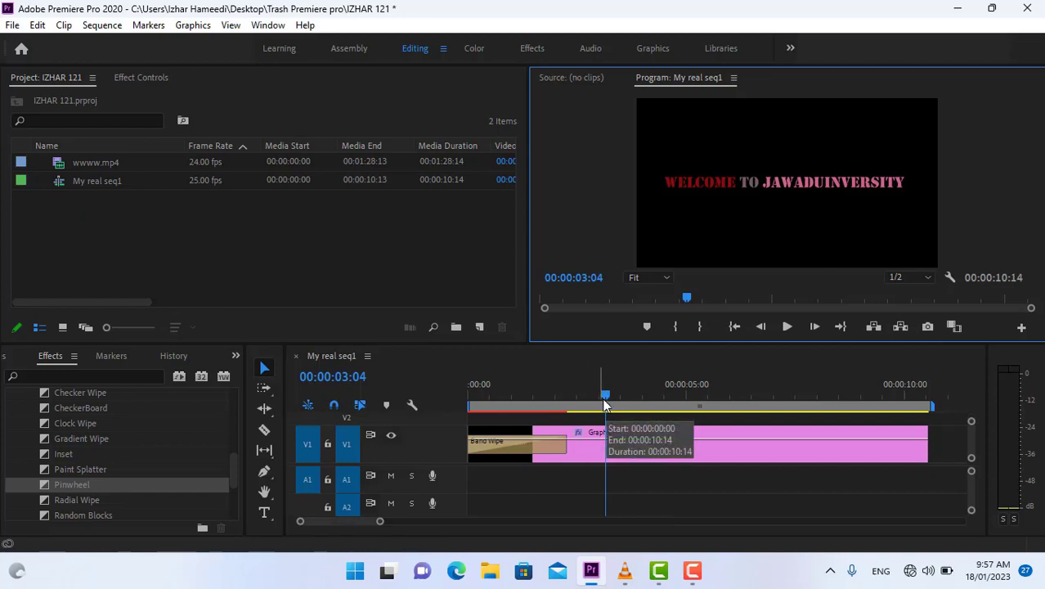
- At 00:00:02:09, add Motion keyframes for the title clip's Position and Scale, setting position to 707, 580 and scale to 88
{"action": "left_click_drag", "start_coordinate": [606, 396], "coordinate": [570, 394]}
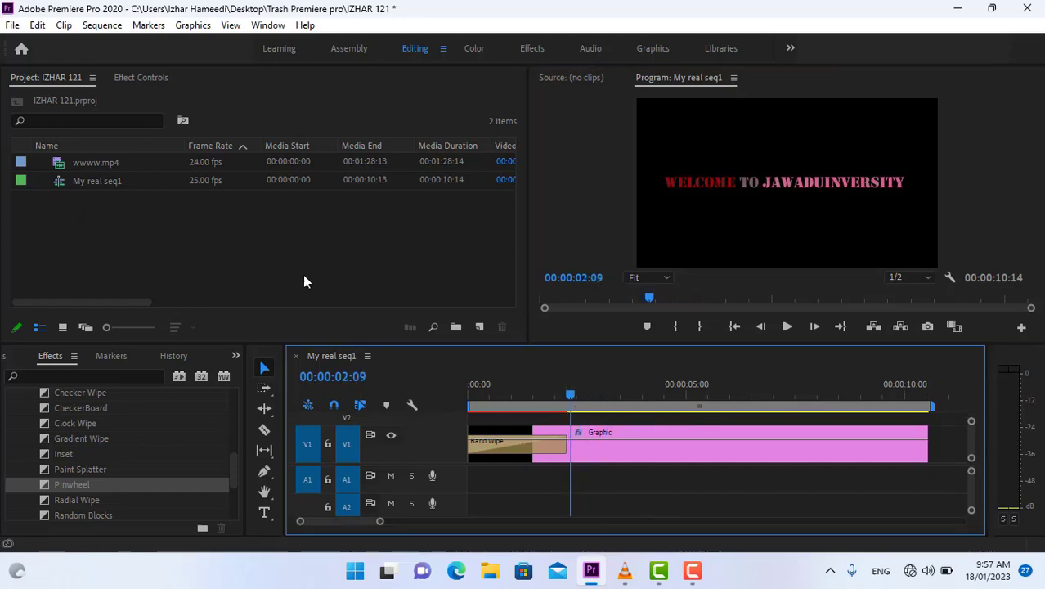
{"action": "left_click", "coordinate": [145, 79]}
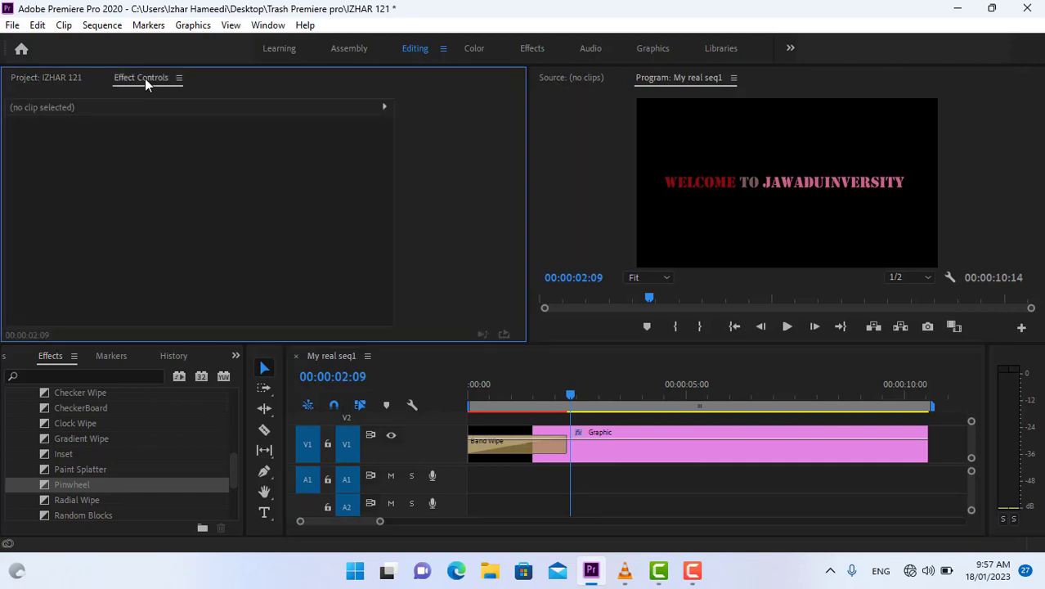
{"action": "left_click", "coordinate": [618, 454]}
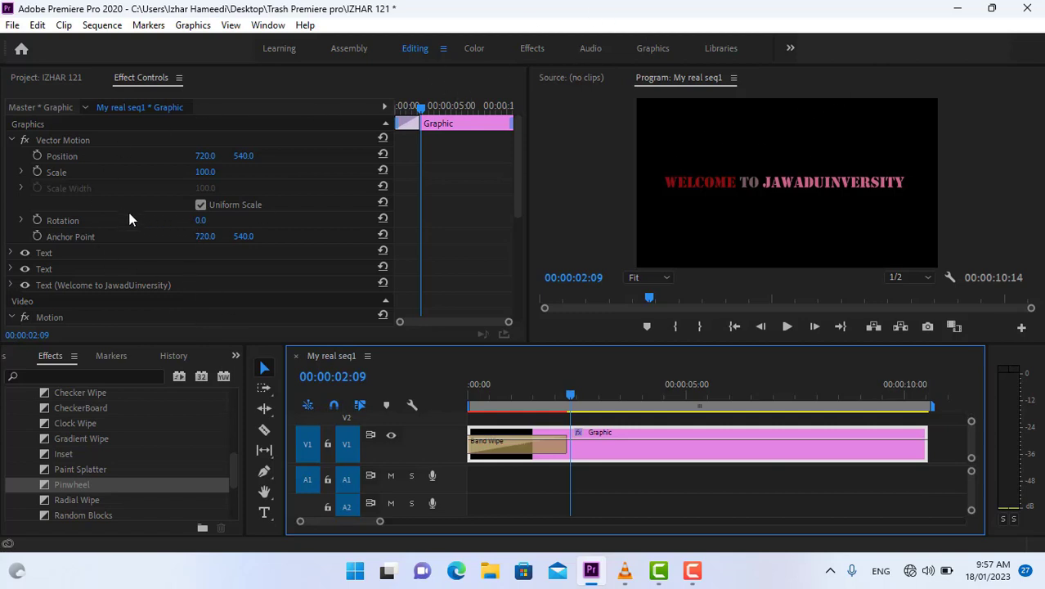
{"action": "scroll", "coordinate": [137, 218], "scroll_direction": "down", "scroll_amount": 5}
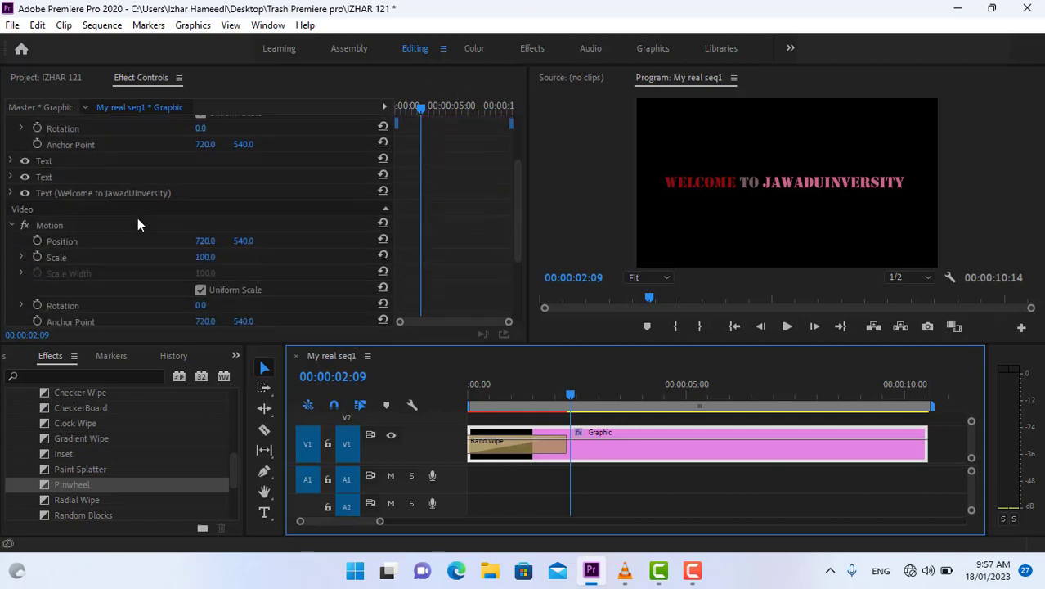
{"action": "scroll", "coordinate": [138, 217], "scroll_direction": "down", "scroll_amount": 2}
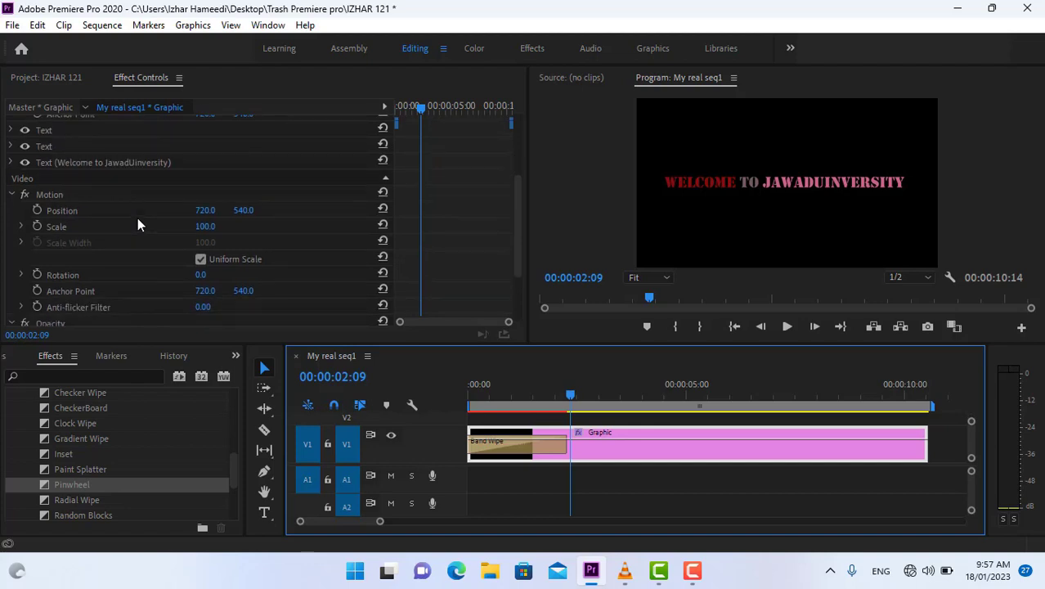
{"action": "scroll", "coordinate": [138, 217], "scroll_direction": "down", "scroll_amount": 5}
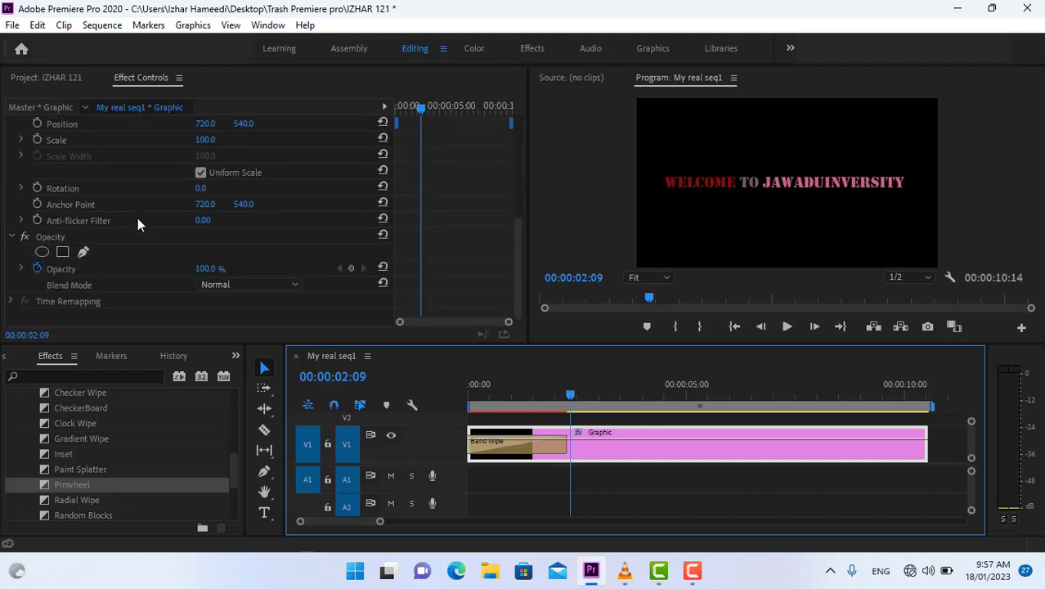
{"action": "scroll", "coordinate": [137, 218], "scroll_direction": "up", "scroll_amount": 4}
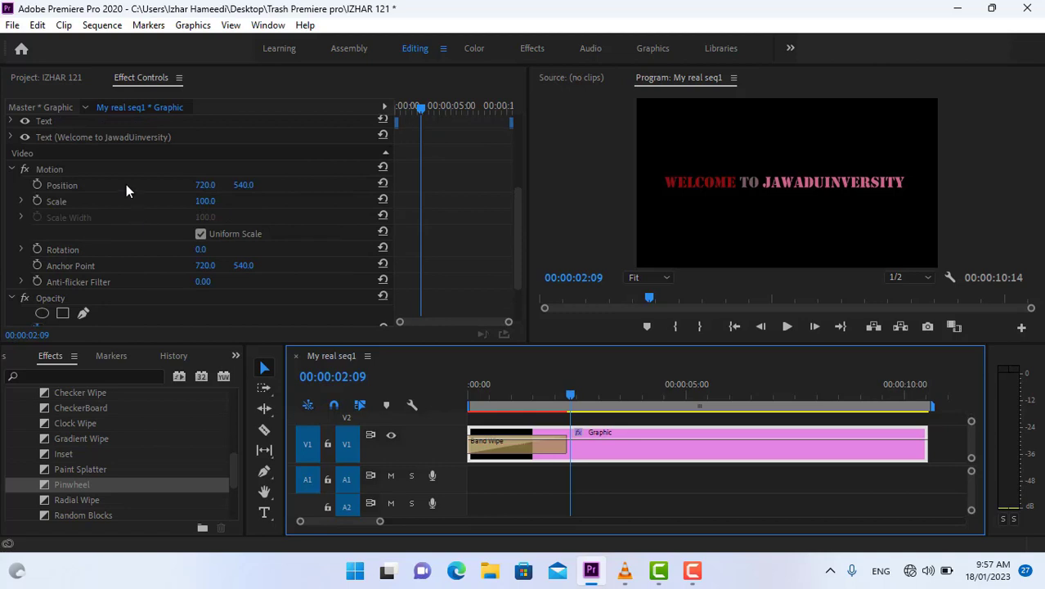
{"action": "scroll", "coordinate": [160, 167], "scroll_direction": "up", "scroll_amount": 1}
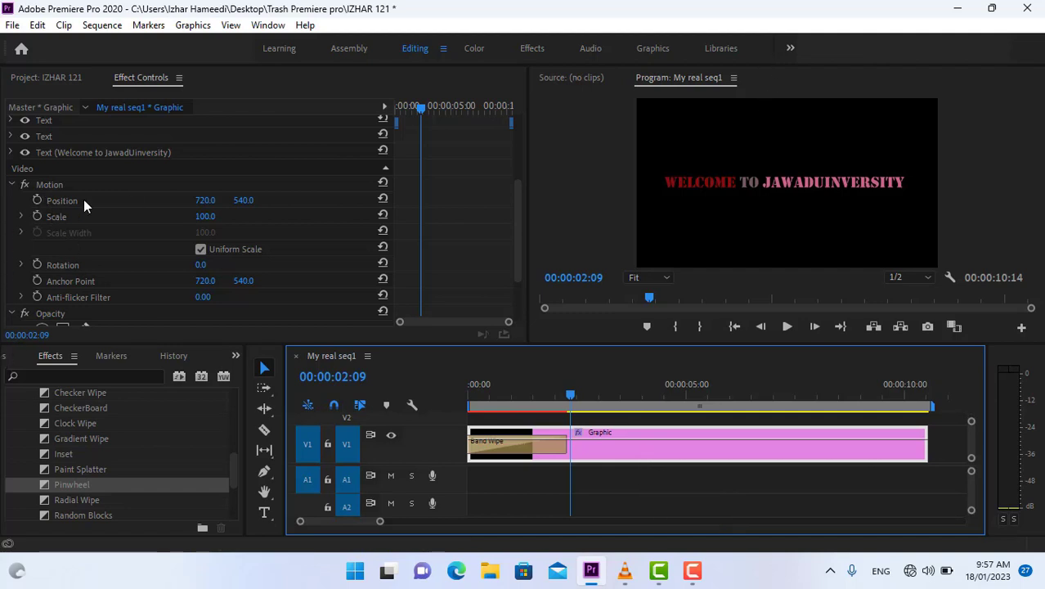
{"action": "left_click", "coordinate": [37, 200]}
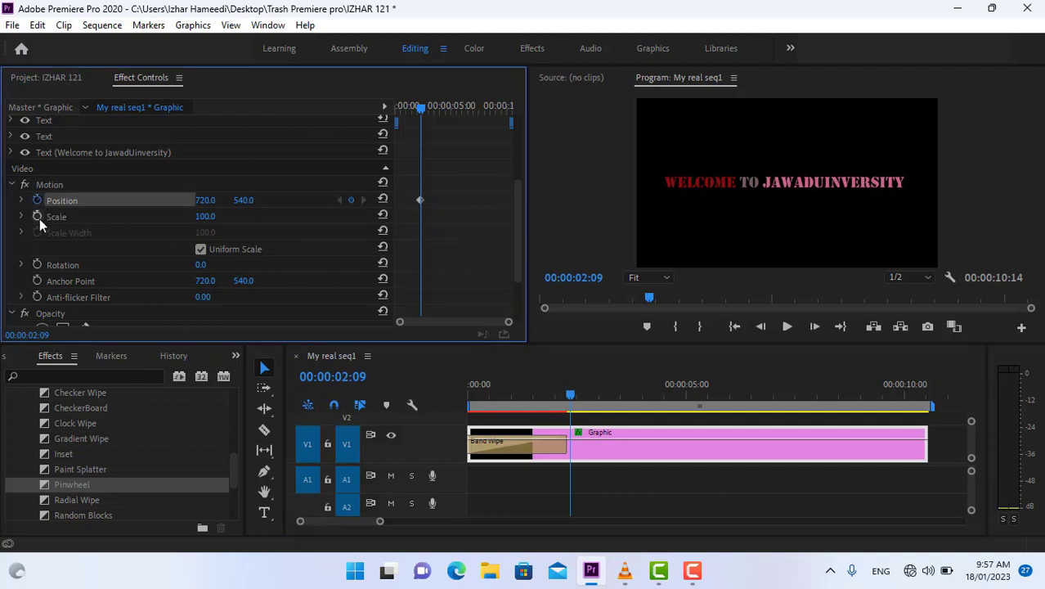
{"action": "left_click", "coordinate": [38, 217]}
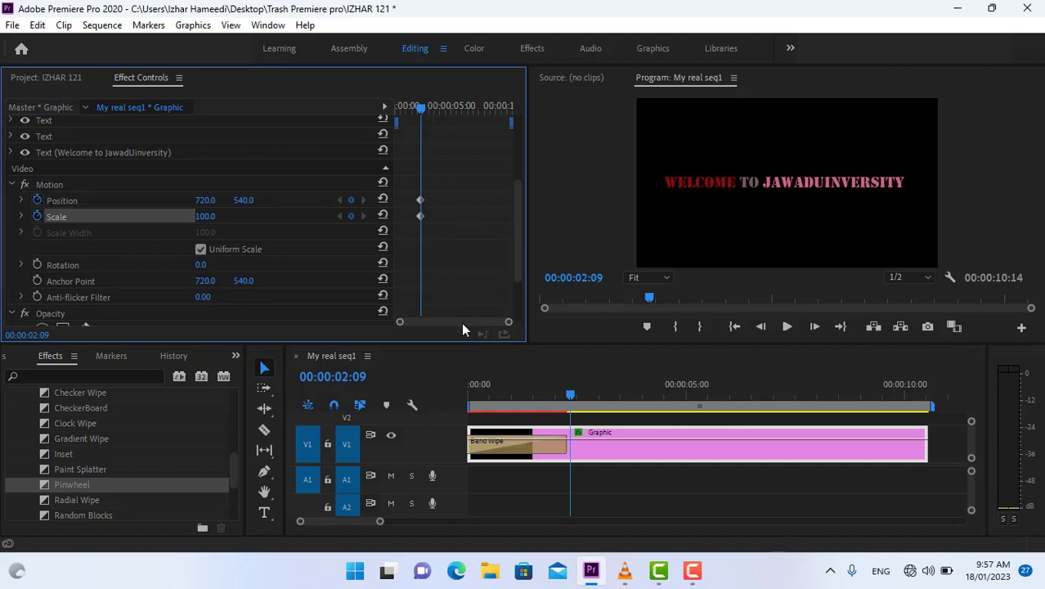
{"action": "left_click_drag", "start_coordinate": [207, 206], "coordinate": [272, 207]}
{"action": "mouse_move", "coordinate": [205, 217]}
{"action": "left_mouse_down"}
{"action": "mouse_move", "coordinate": [335, 216]}
{"action": "mouse_move", "coordinate": [195, 217]}
{"action": "left_mouse_up"}
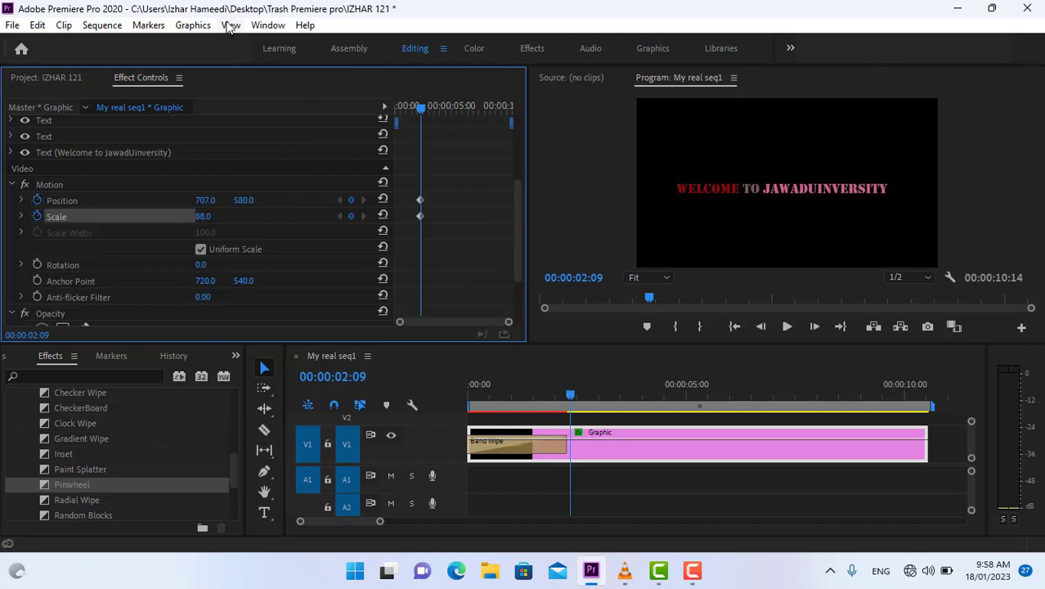
- Add a Rotation keyframe to the title at 00:00:02:09, try 60° and -4°, and set it to 0°
{"action": "left_click", "coordinate": [37, 266]}
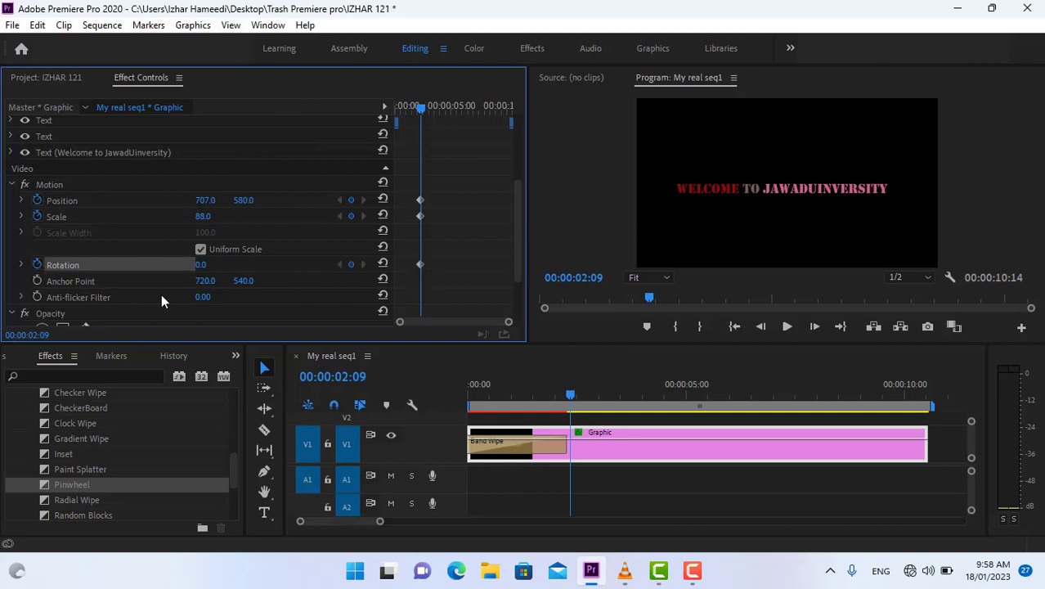
{"action": "left_click", "coordinate": [200, 264]}
{"action": "type", "text": "60"}
{"action": "key", "text": "Return"}
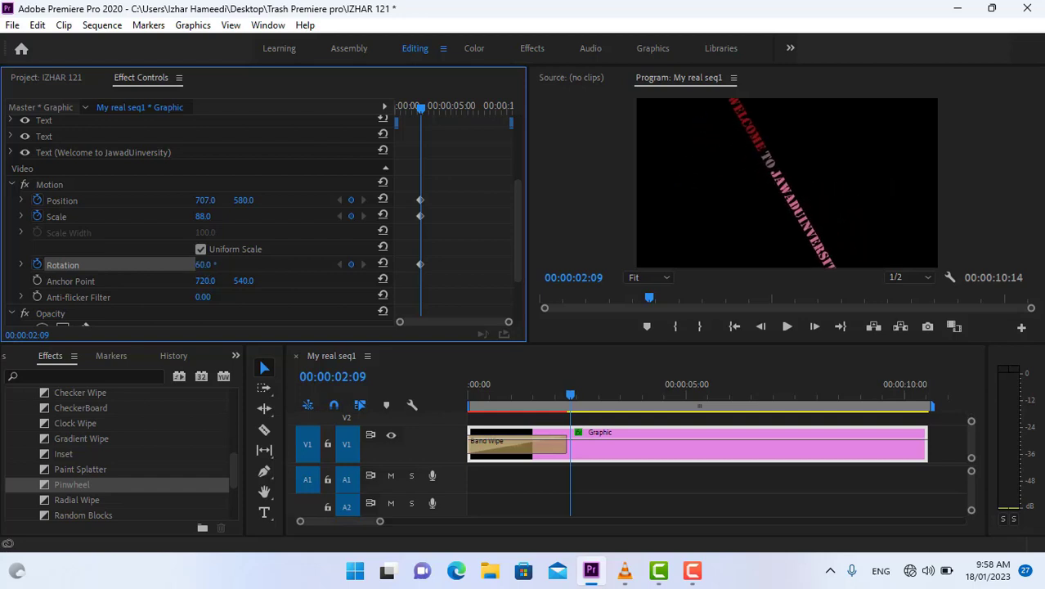
{"action": "left_click_drag", "start_coordinate": [205, 264], "coordinate": [152, 265]}
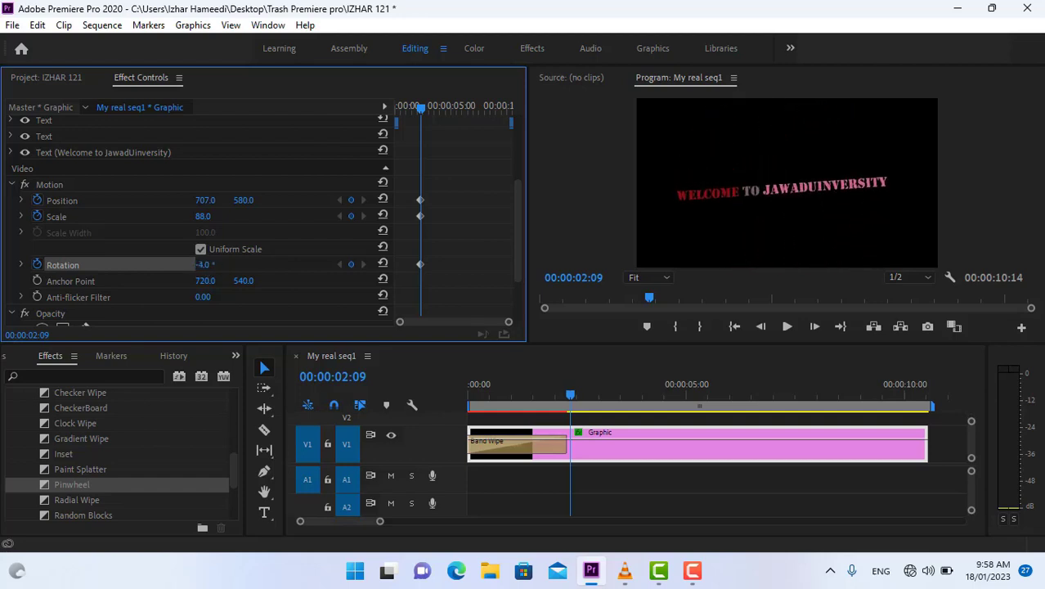
{"action": "left_click", "coordinate": [214, 264]}
{"action": "left_click", "coordinate": [234, 265]}
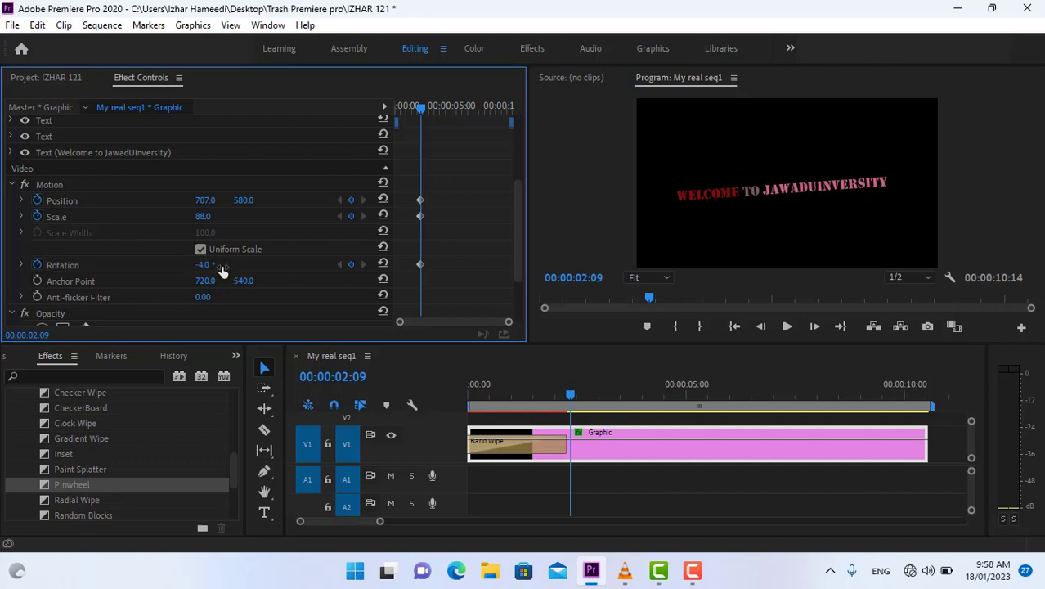
{"action": "left_click", "coordinate": [205, 264]}
{"action": "type", "text": "0"}
{"action": "key", "text": "Return"}
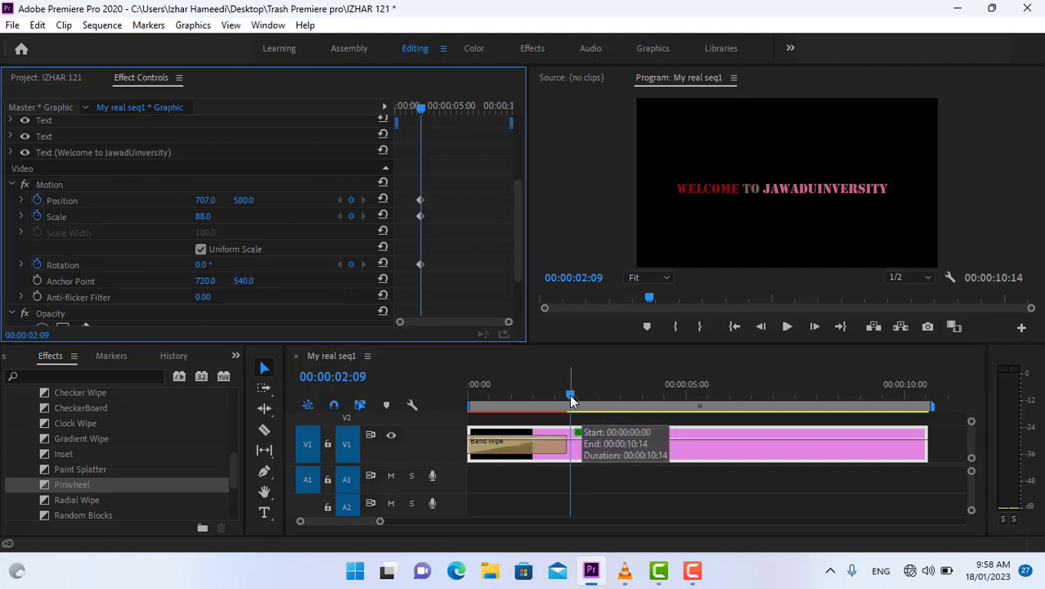
- Keyframe the title at 00:00:06:02 with Motion scale 216 and rotation 155°
{"action": "left_click_drag", "start_coordinate": [571, 399], "coordinate": [733, 409]}
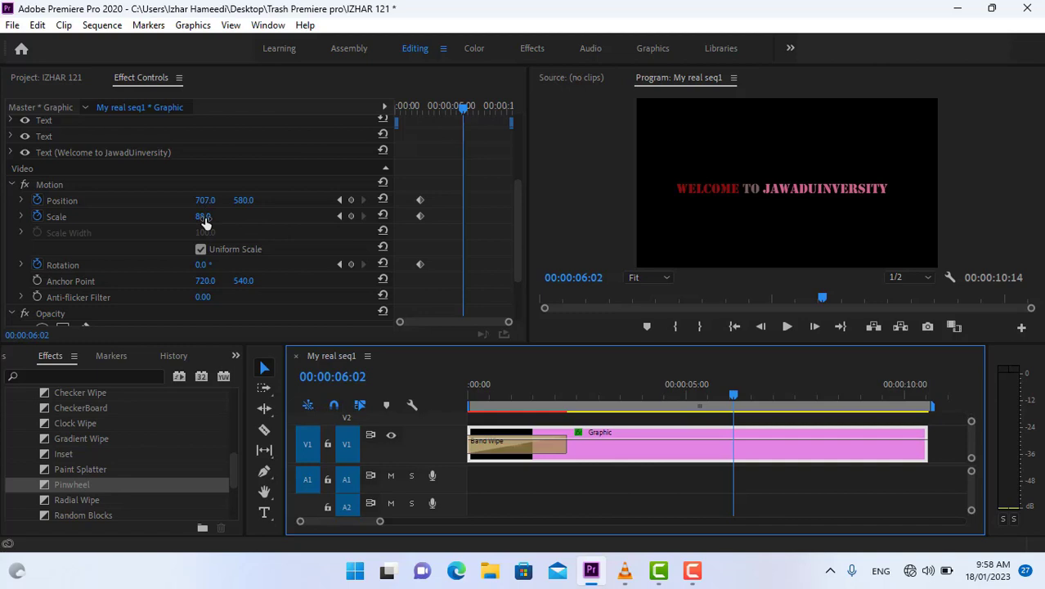
{"action": "left_click_drag", "start_coordinate": [205, 217], "coordinate": [312, 217]}
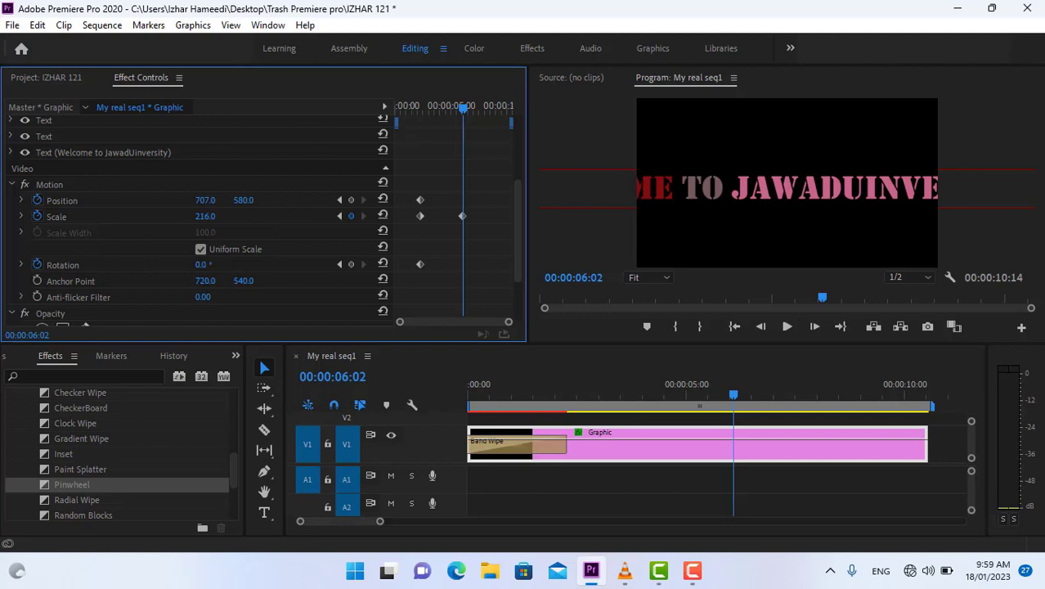
{"action": "left_click_drag", "start_coordinate": [200, 264], "coordinate": [327, 265]}
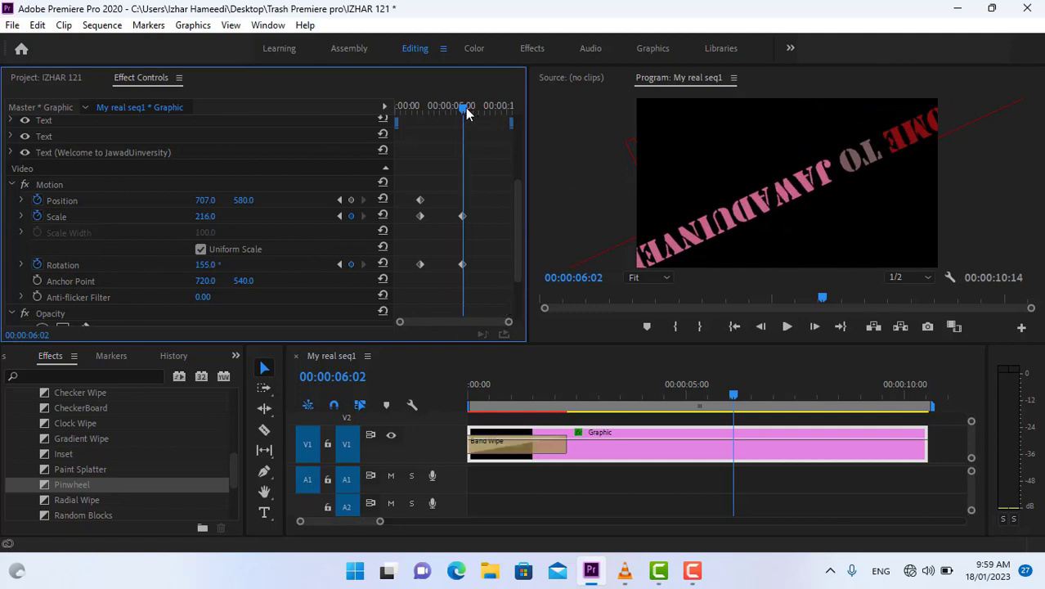
- Keyframe the title at 00:00:08:18 with rotation 318° and scale 0
{"action": "left_click_drag", "start_coordinate": [466, 114], "coordinate": [494, 115]}
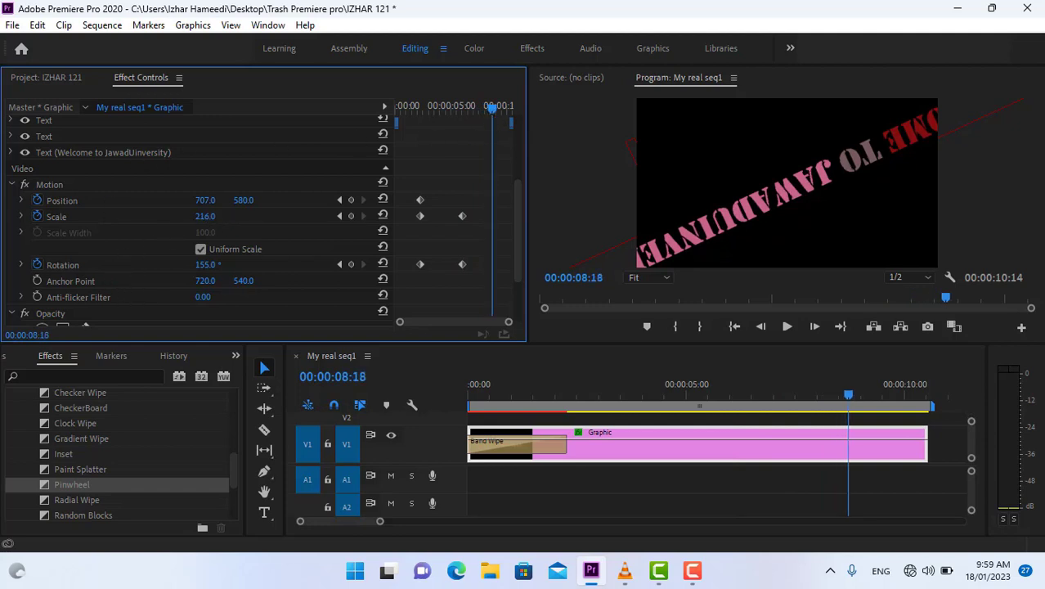
{"action": "left_click_drag", "start_coordinate": [205, 216], "coordinate": [84, 216]}
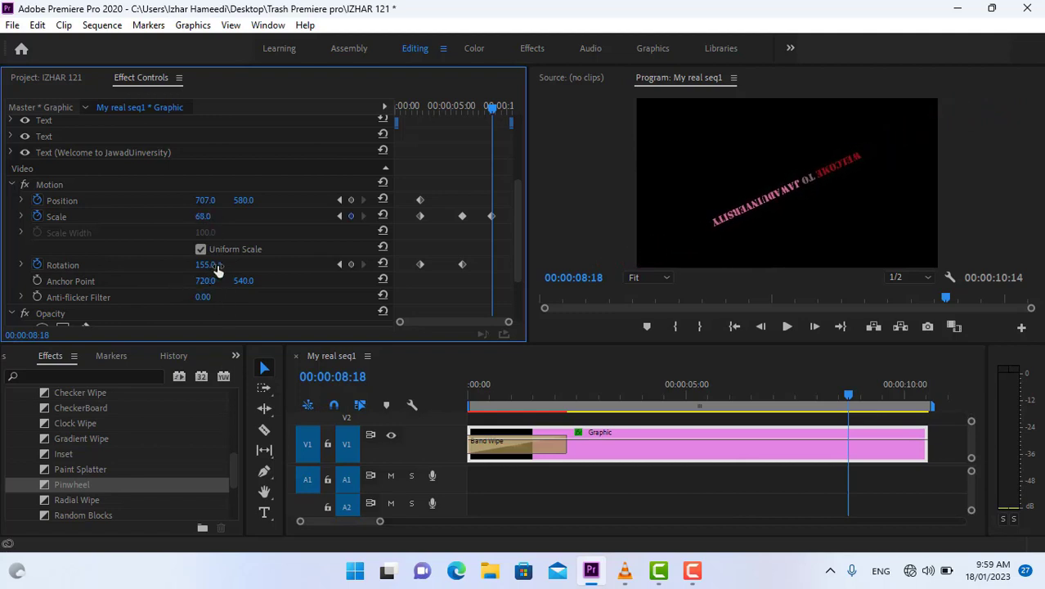
{"action": "left_click_drag", "start_coordinate": [205, 264], "coordinate": [339, 264]}
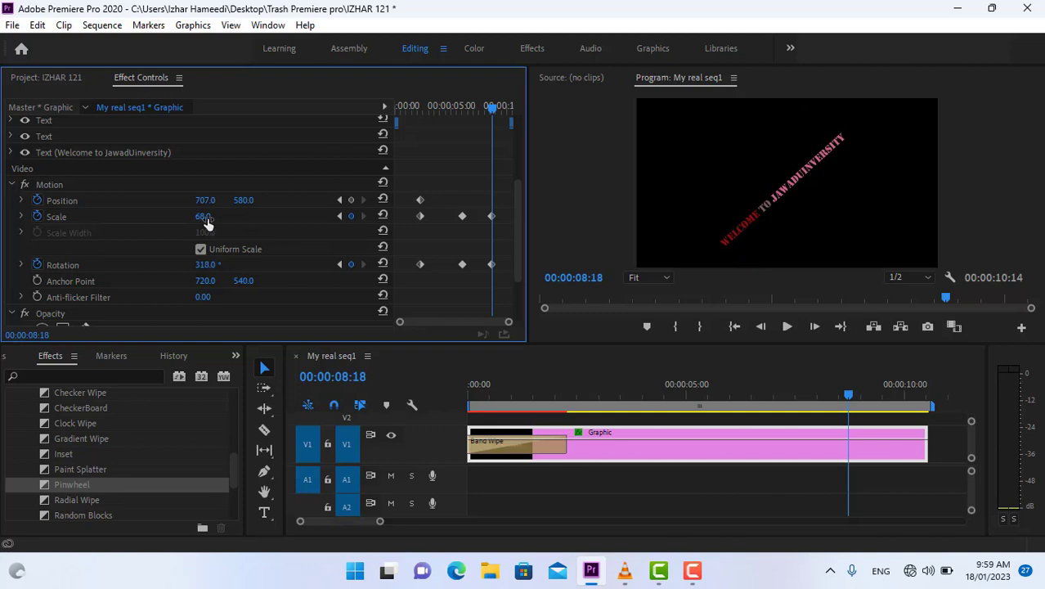
{"action": "left_click_drag", "start_coordinate": [202, 216], "coordinate": [164, 216]}
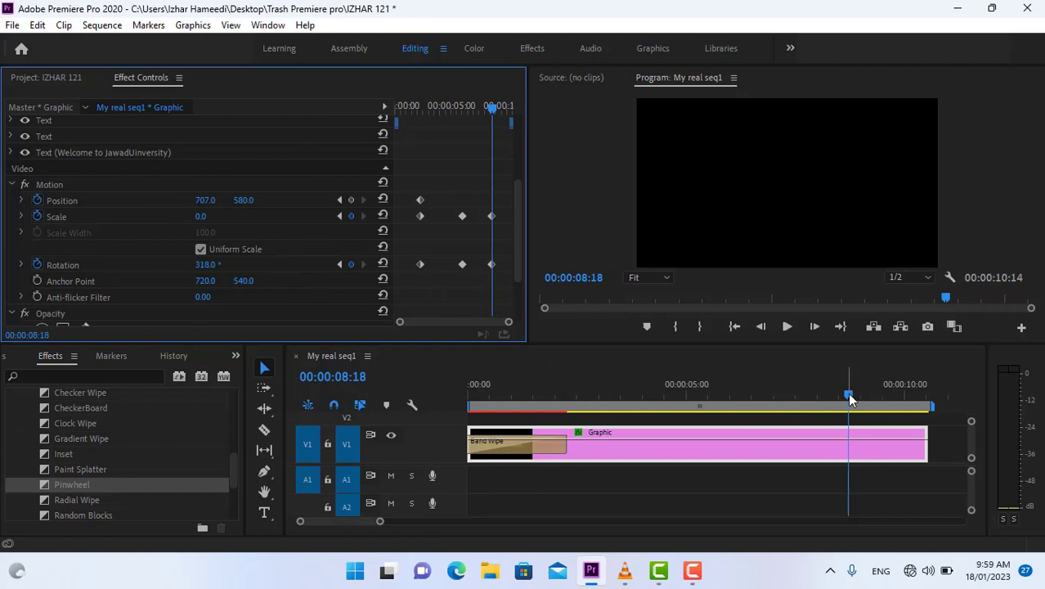
- Preview the animated title from the start of the sequence
{"action": "left_click_drag", "start_coordinate": [847, 394], "coordinate": [458, 432]}
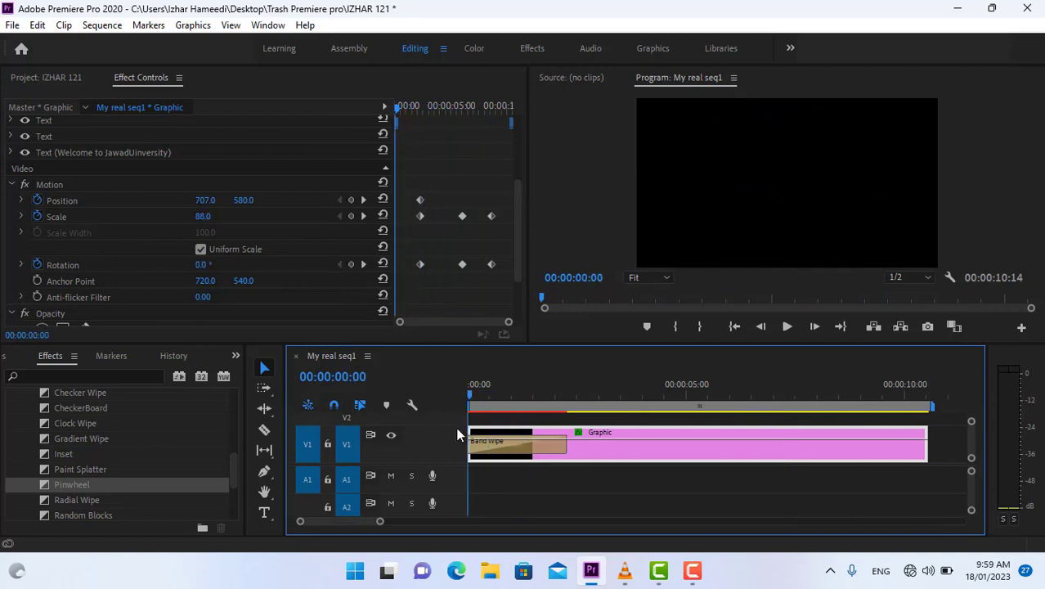
{"action": "left_click", "coordinate": [788, 328]}
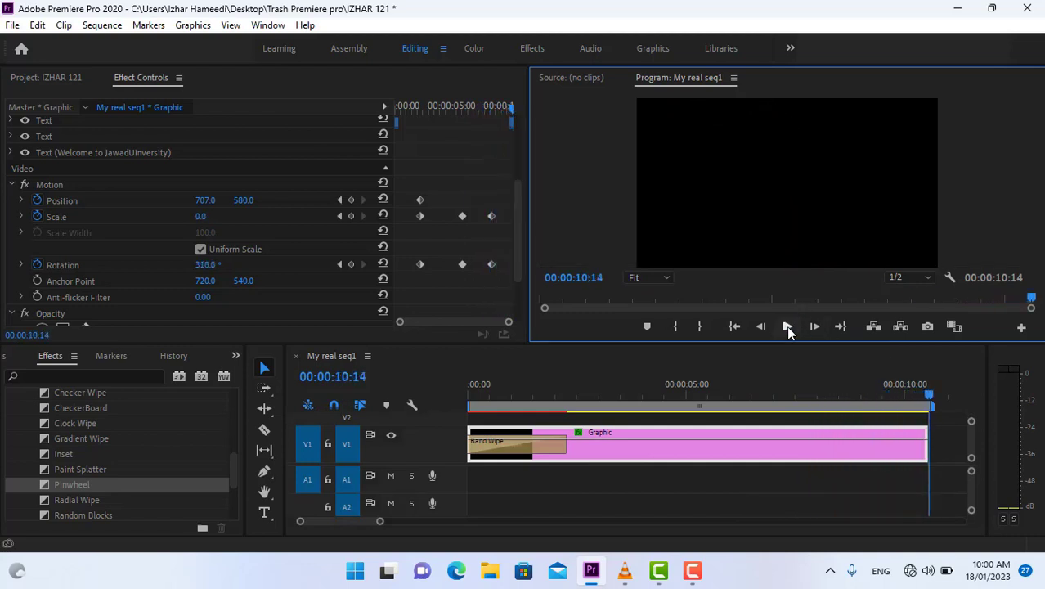
{"action": "left_click", "coordinate": [787, 326]}
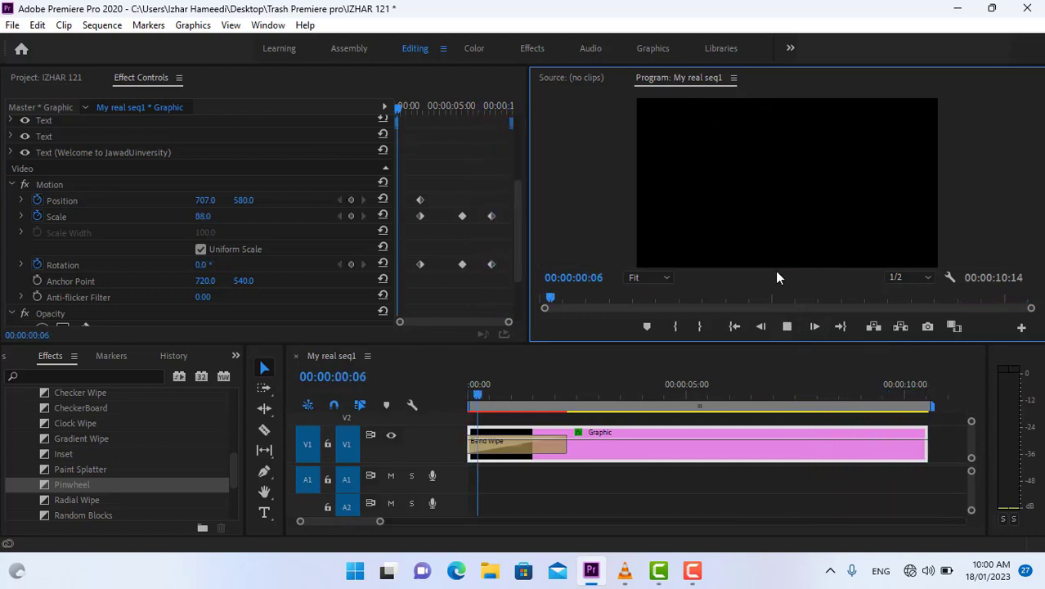
{"action": "left_click", "coordinate": [788, 327]}
- Split the title clip at 00:00:08:18 with the Razor tool and delete the leftover piece after the cut
{"action": "left_click_drag", "start_coordinate": [414, 113], "coordinate": [490, 143]}
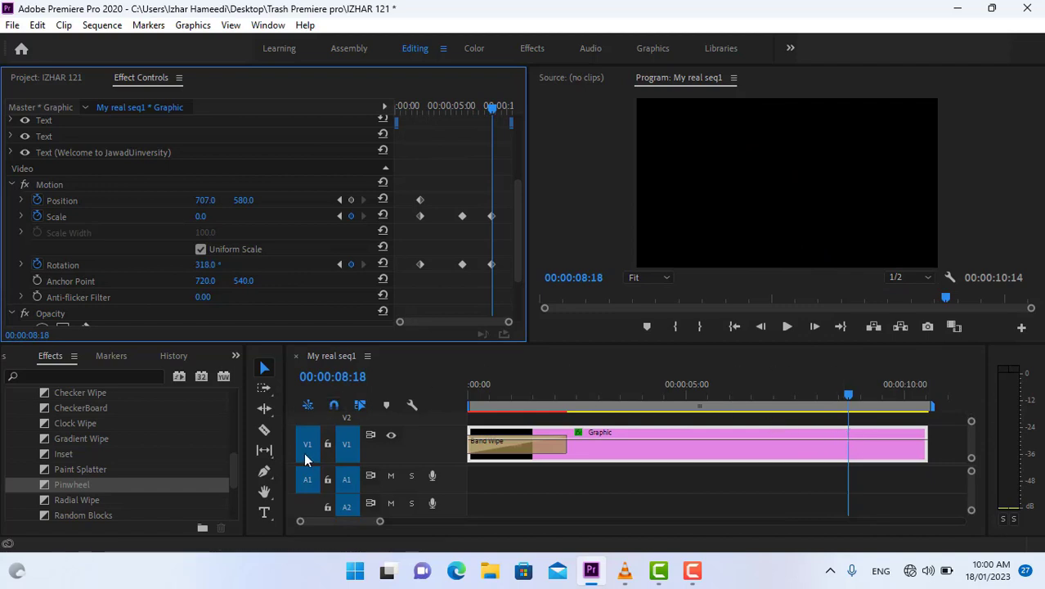
{"action": "left_click", "coordinate": [265, 429]}
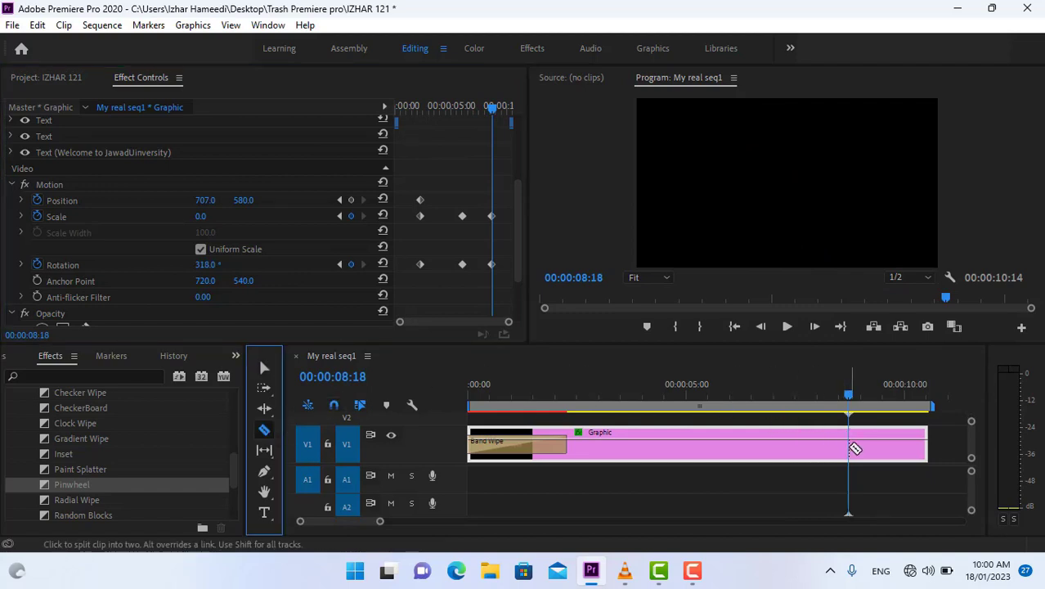
{"action": "left_click", "coordinate": [854, 449]}
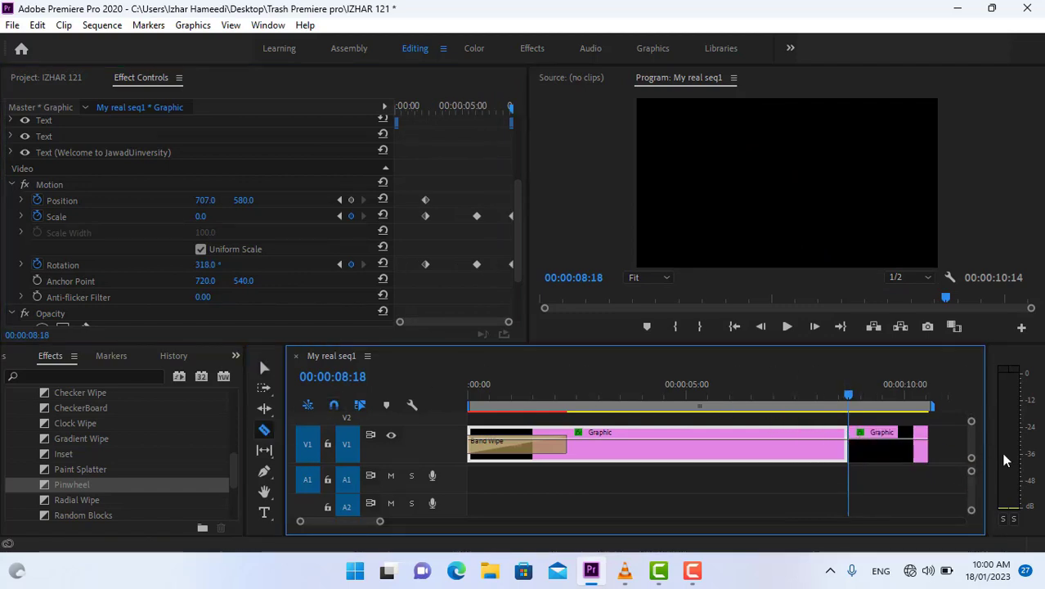
{"action": "key", "text": "Delete"}
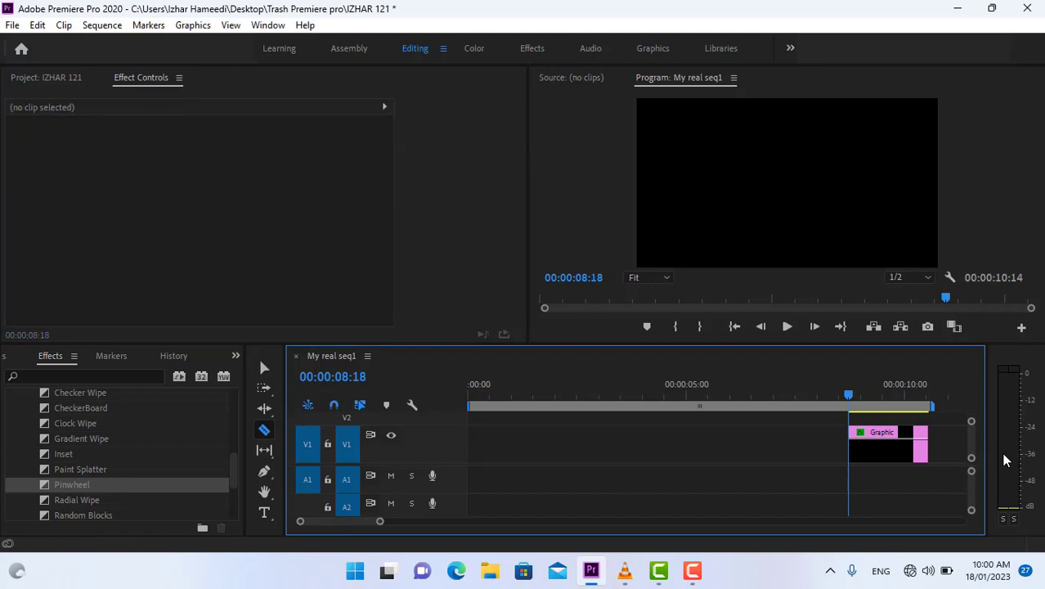
{"action": "key", "text": "ctrl+z"}
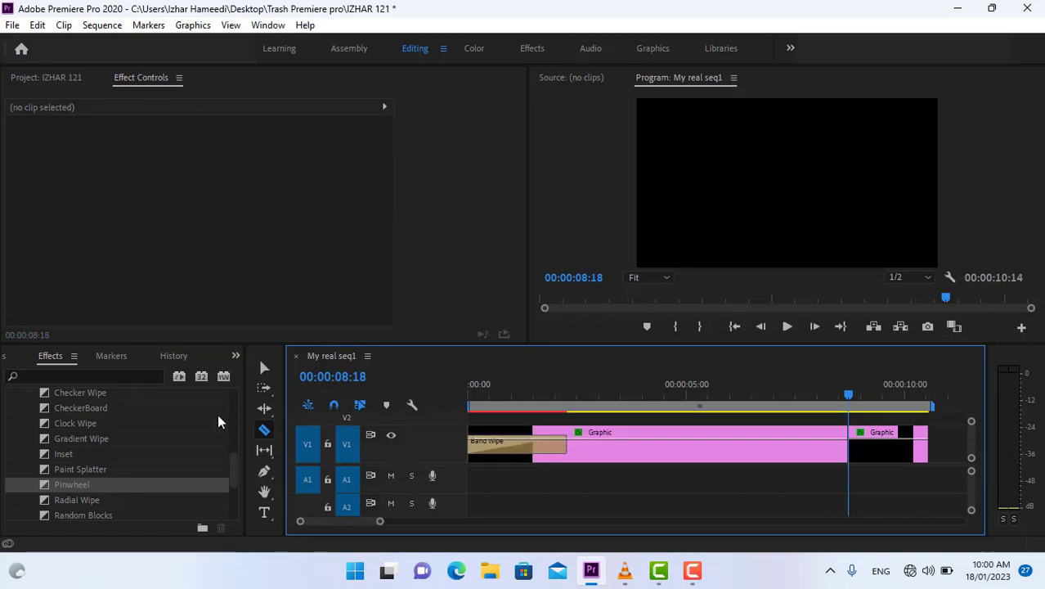
{"action": "left_click", "coordinate": [260, 369]}
{"action": "left_click", "coordinate": [906, 454]}
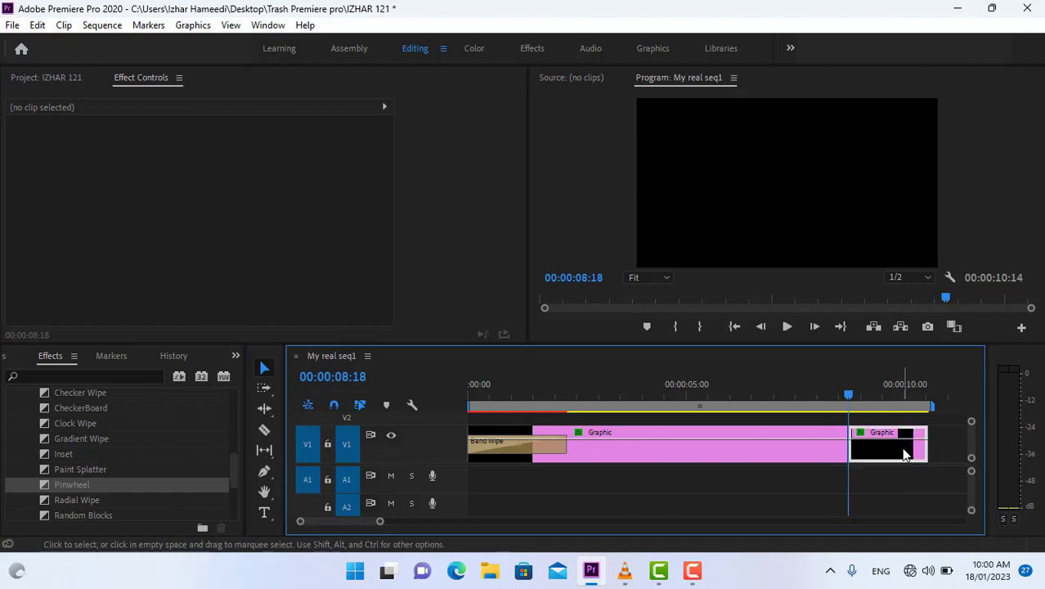
{"action": "key", "text": "Delete"}
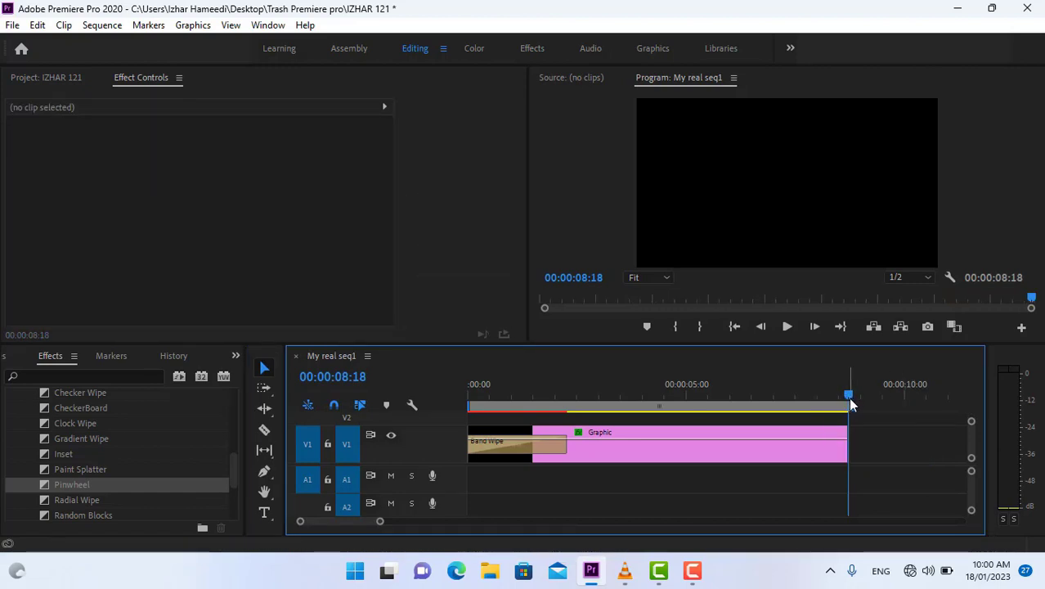
- Play the trimmed title animation from beginning to end and return the playhead to 00:00:00:00
{"action": "left_click_drag", "start_coordinate": [847, 393], "coordinate": [464, 424]}
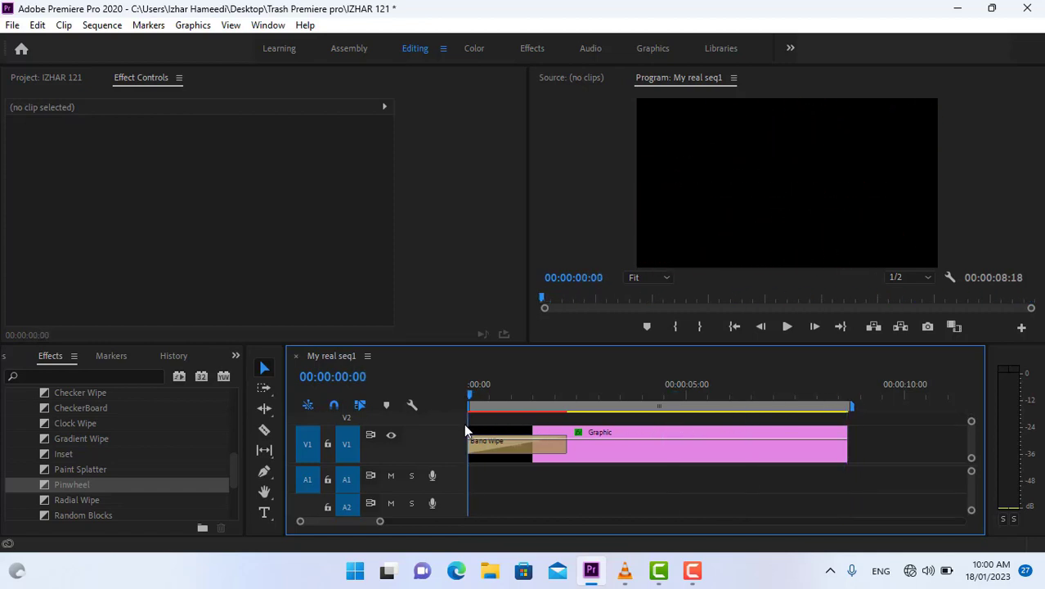
{"action": "left_click", "coordinate": [787, 327]}
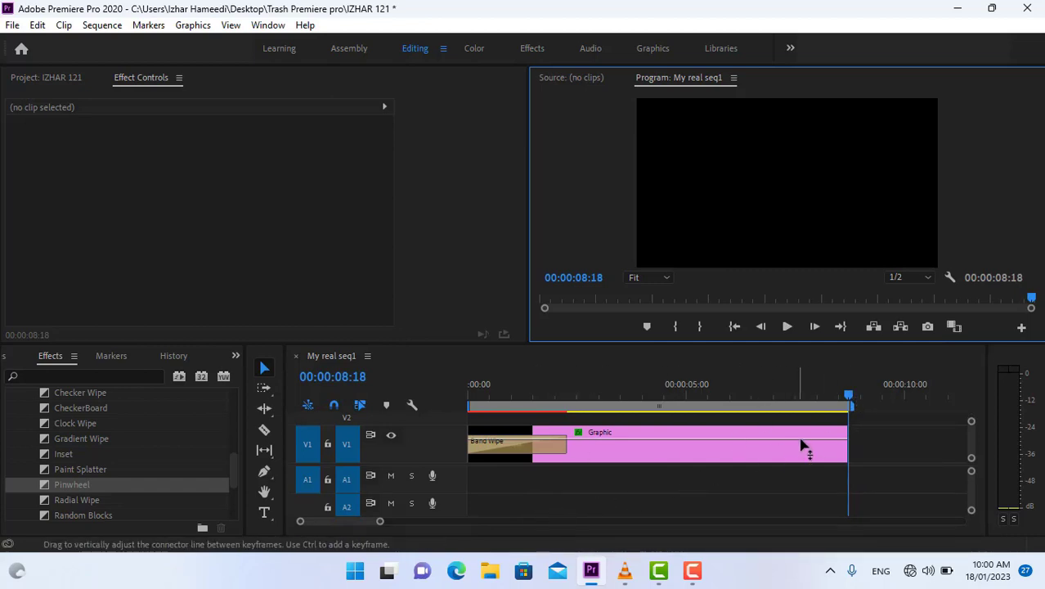
{"action": "left_click_drag", "start_coordinate": [847, 395], "coordinate": [460, 426]}
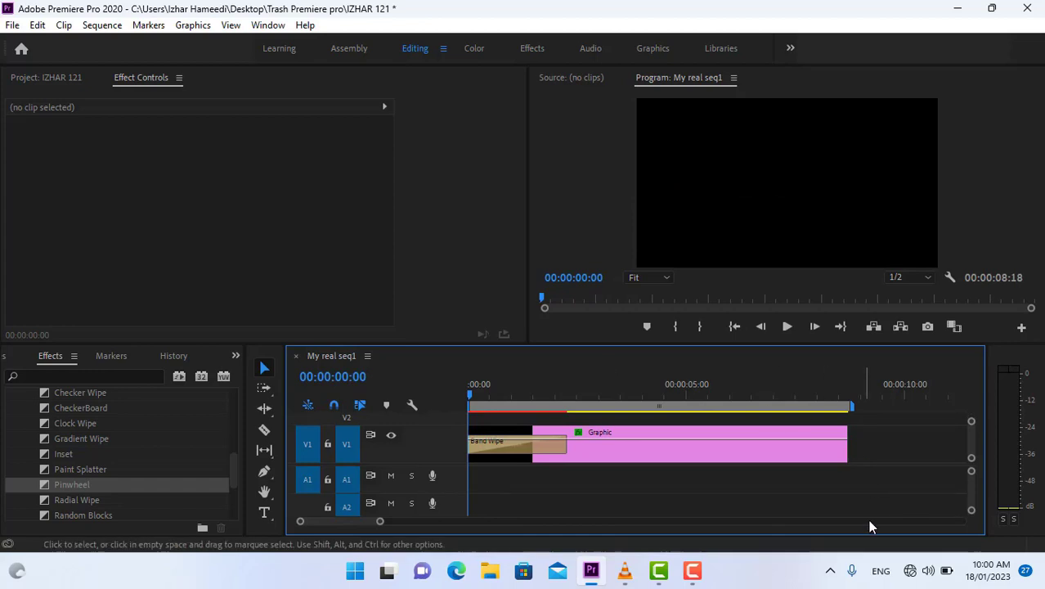
{"action": "left_click", "coordinate": [692, 577]}
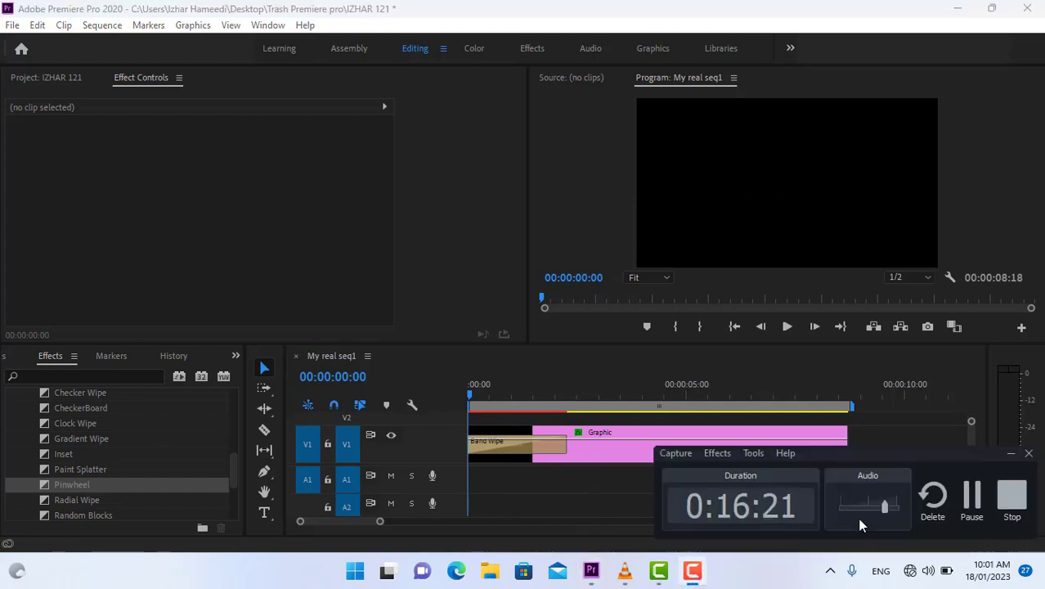